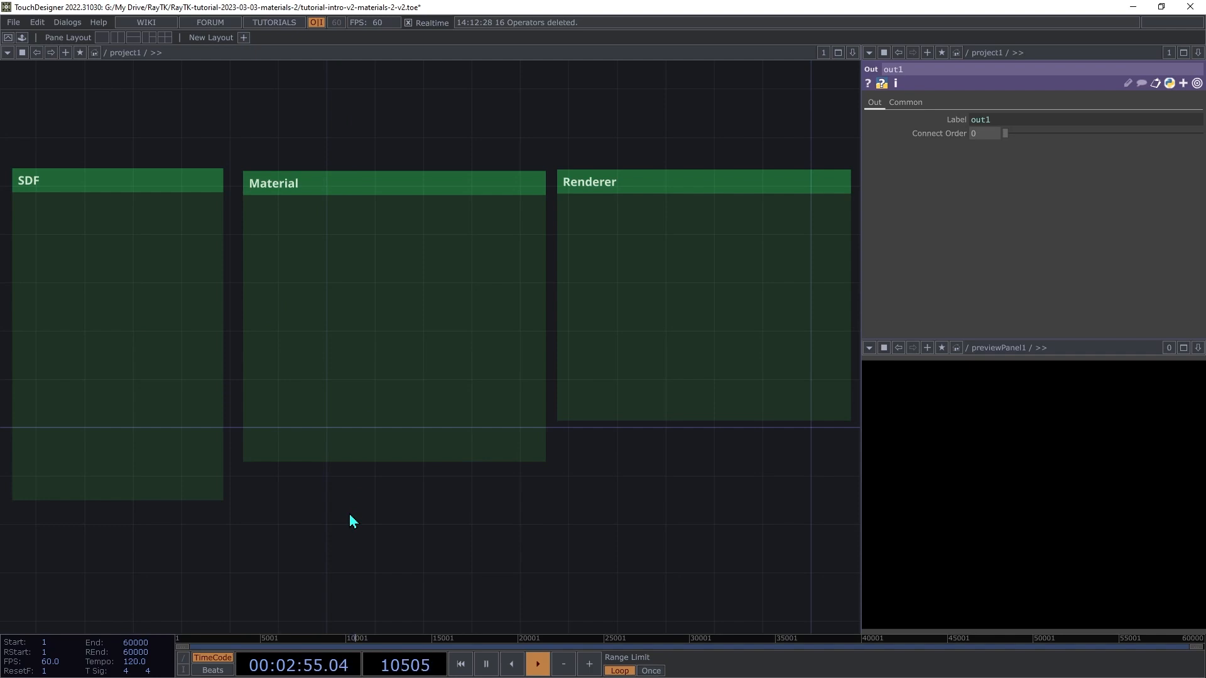
Step: Add a RayTK raymarchRender3D operator and place it inside the Renderer box
key(alt+r)
text(ray)
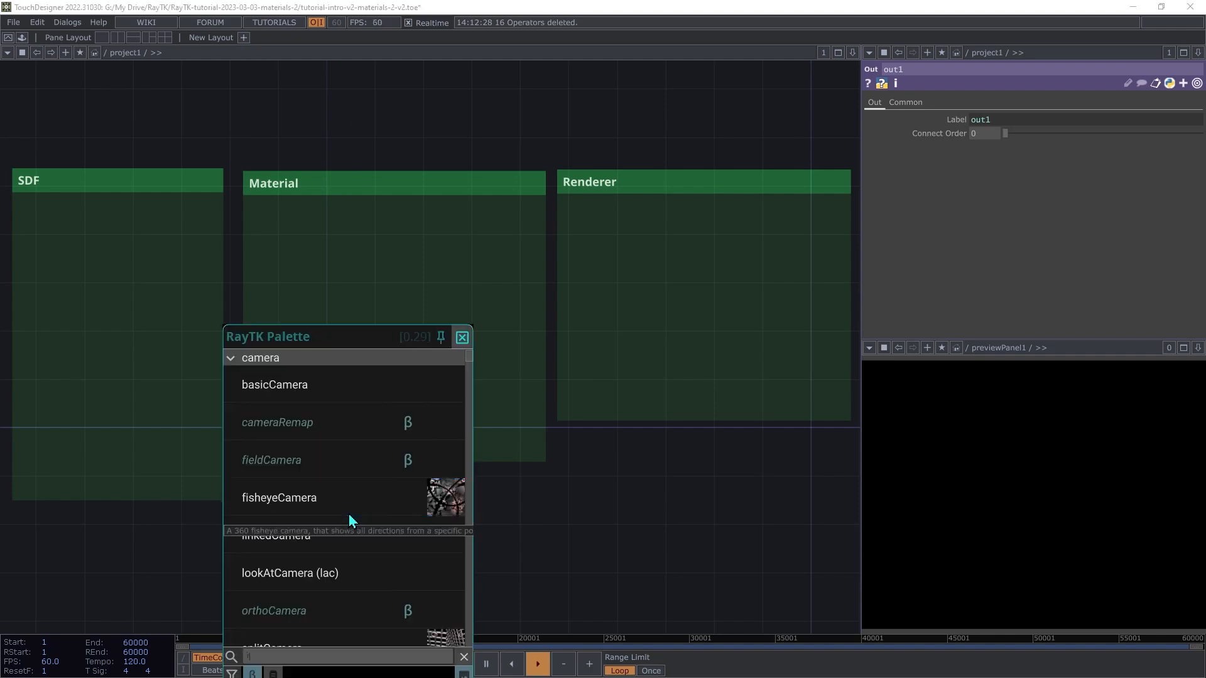
text(m)
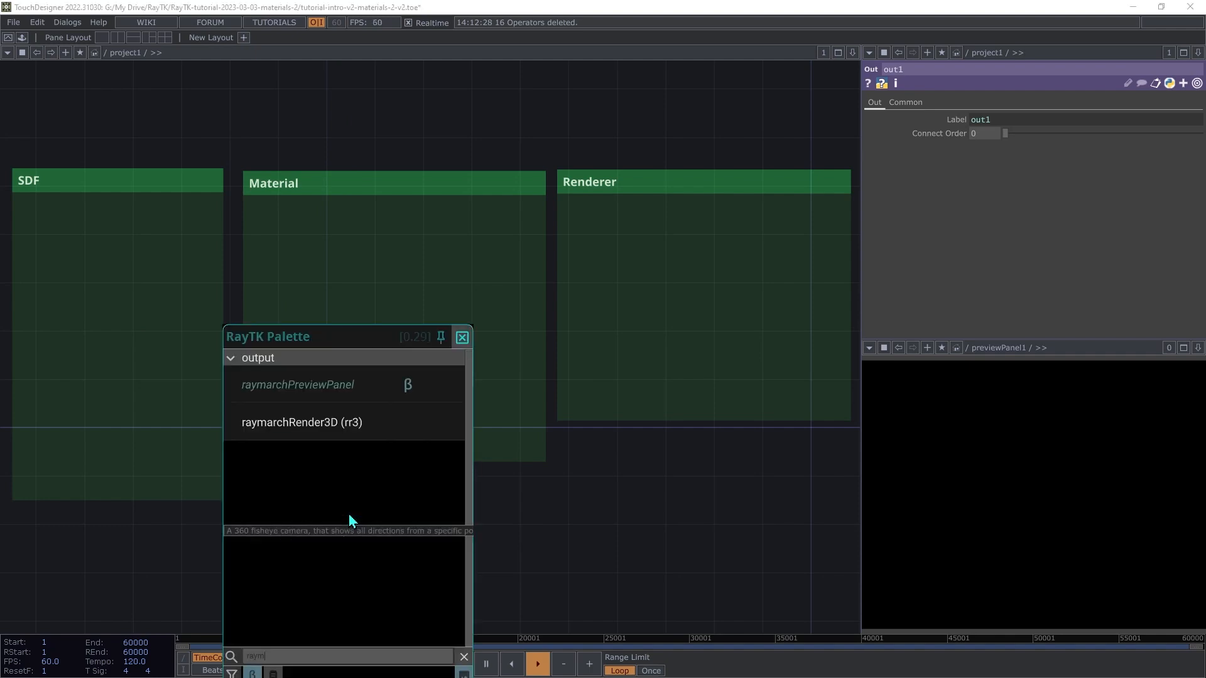
click(323, 423)
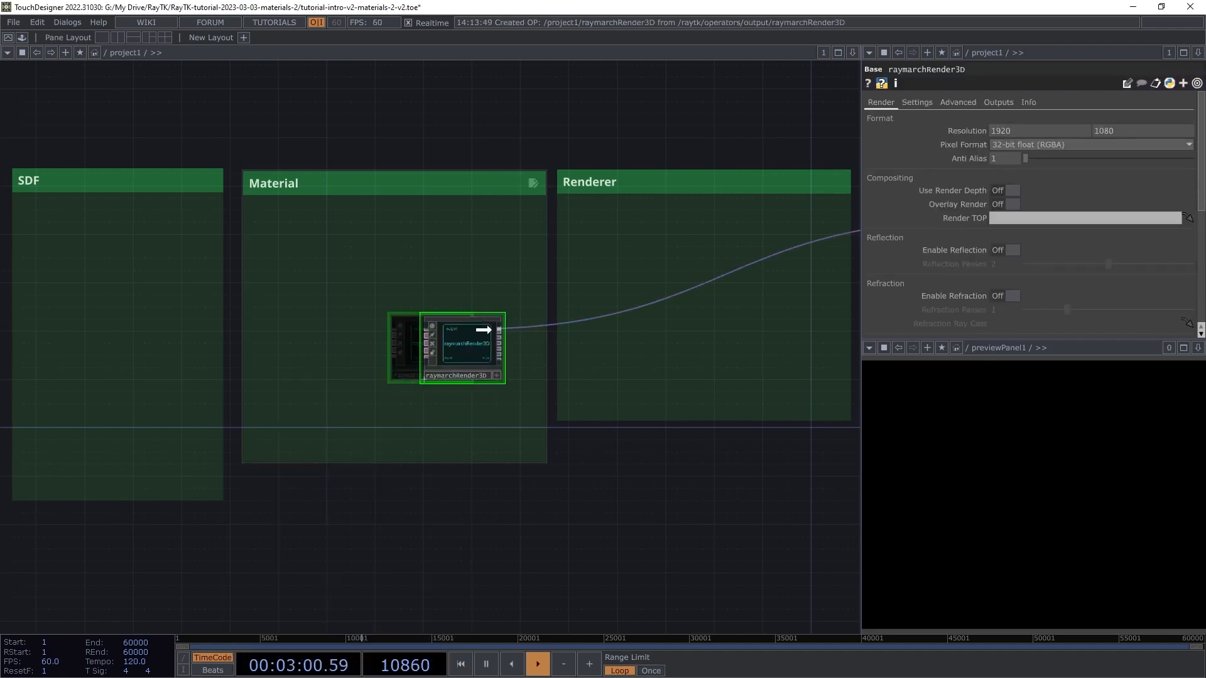
click(623, 235)
Step: Insert a Null TOP between raymarchRender3D and the project output, and arrange both nodes inside the Renderer box
click(683, 241)
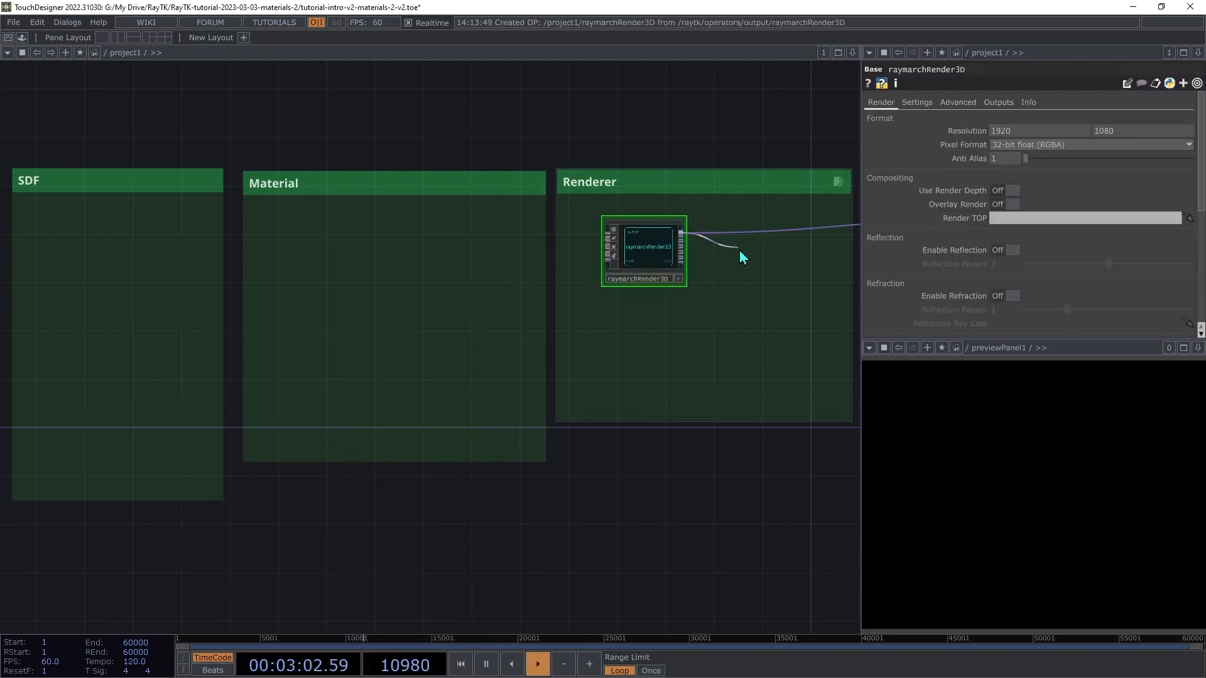
click(743, 258)
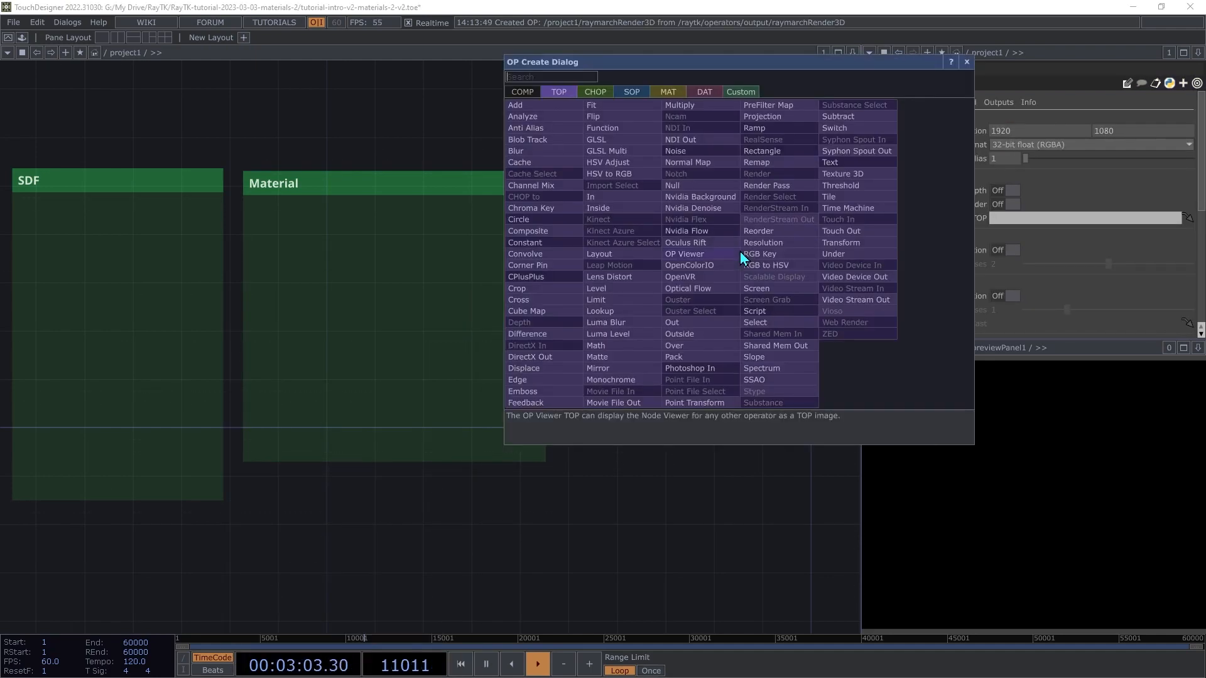
click(693, 188)
click(762, 251)
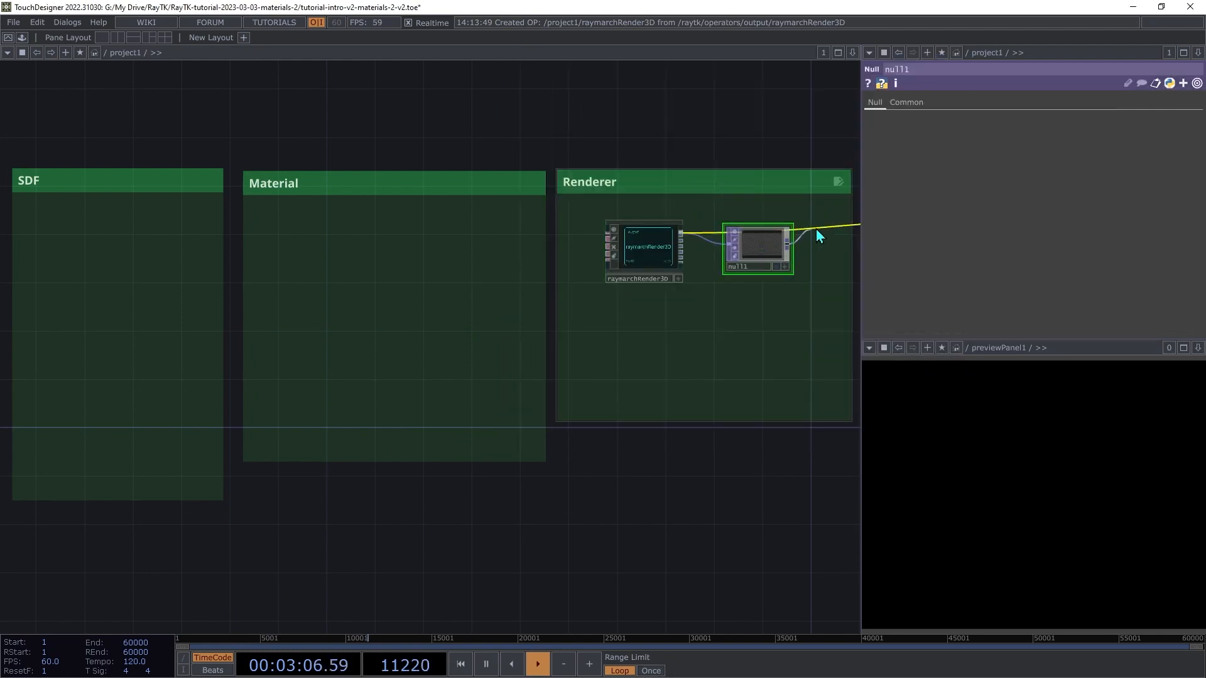
drag(587, 247, 734, 262)
drag(637, 253, 702, 250)
Step: Set the raymarchRender3D resolution to 1400 by 1100
click(685, 248)
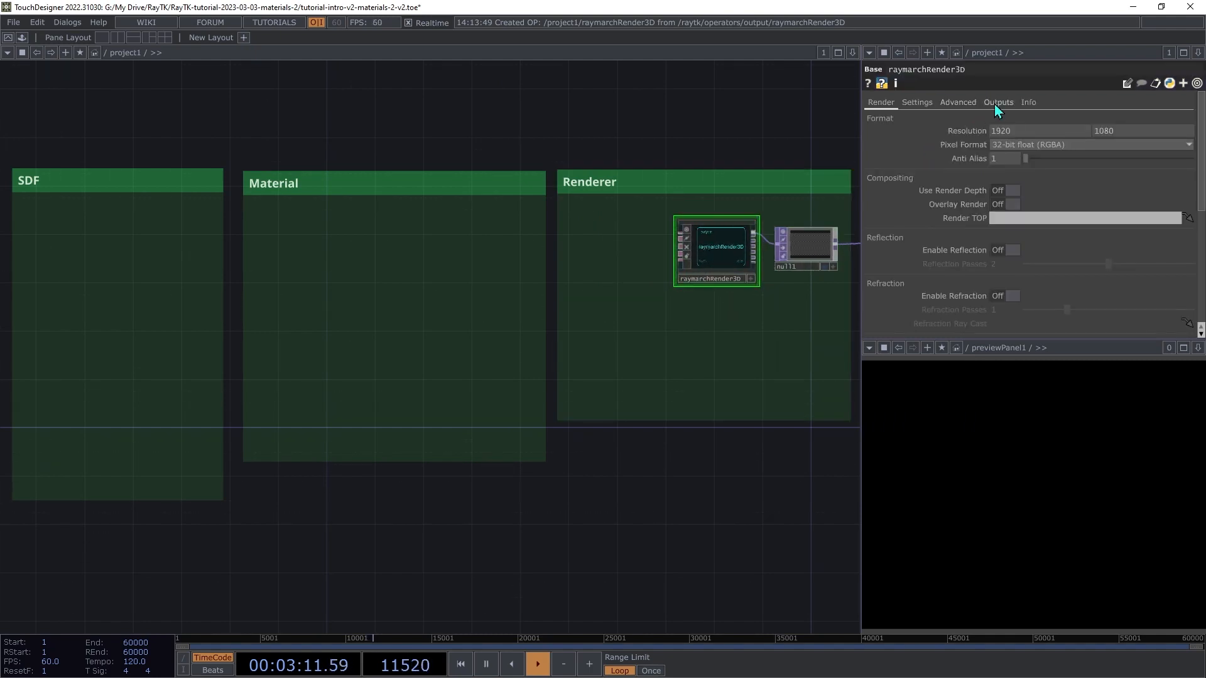
click(1036, 130)
text(14)
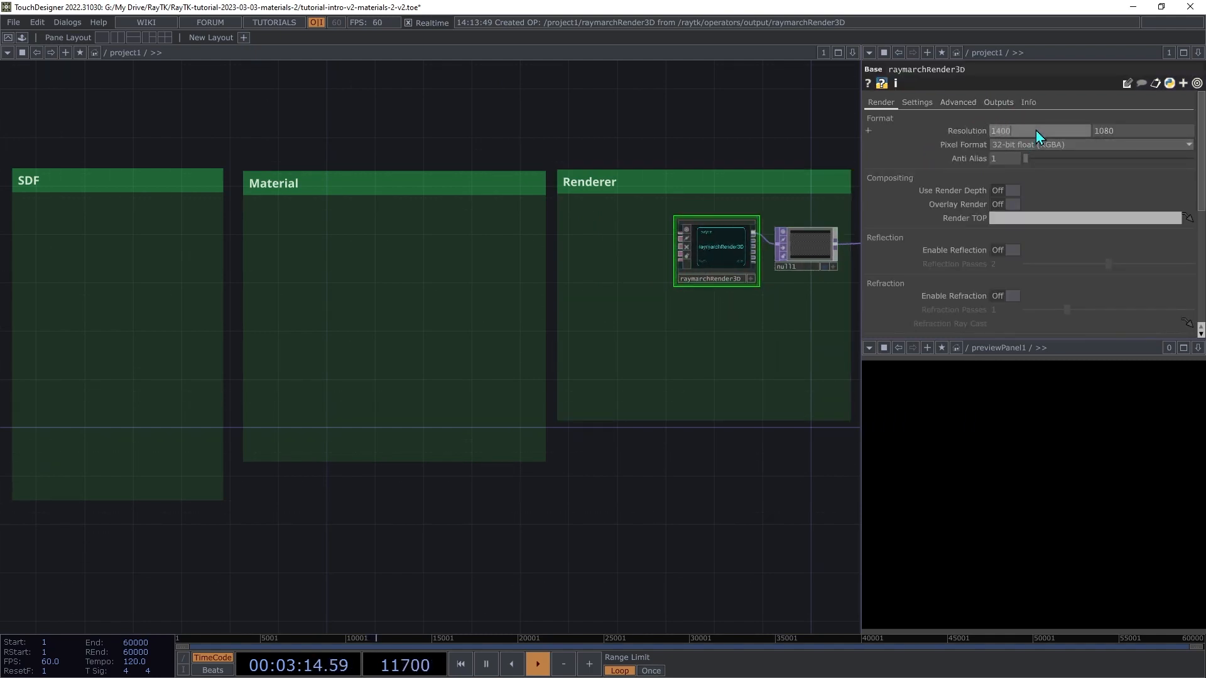
key(Tab)
text(1100)
key(Tab)
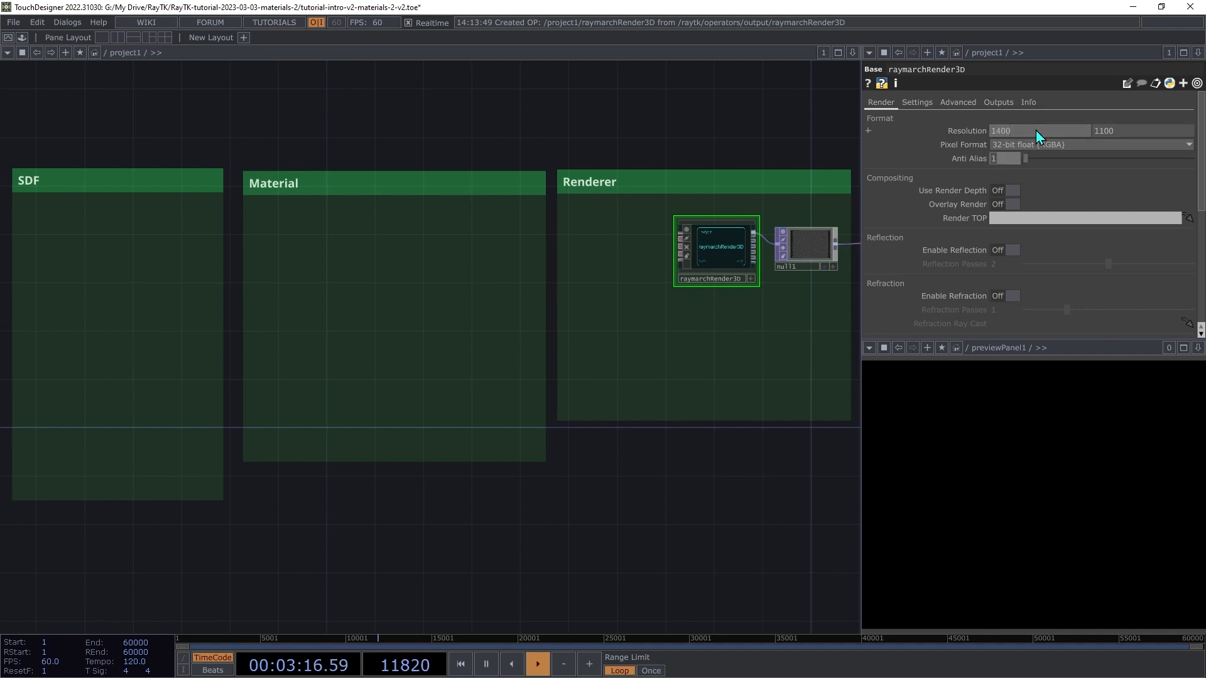
Step: Add a Look At camera connected to raymarchRender3D and position it below the renderer inside the Renderer box
scroll(781, 549, up, 5)
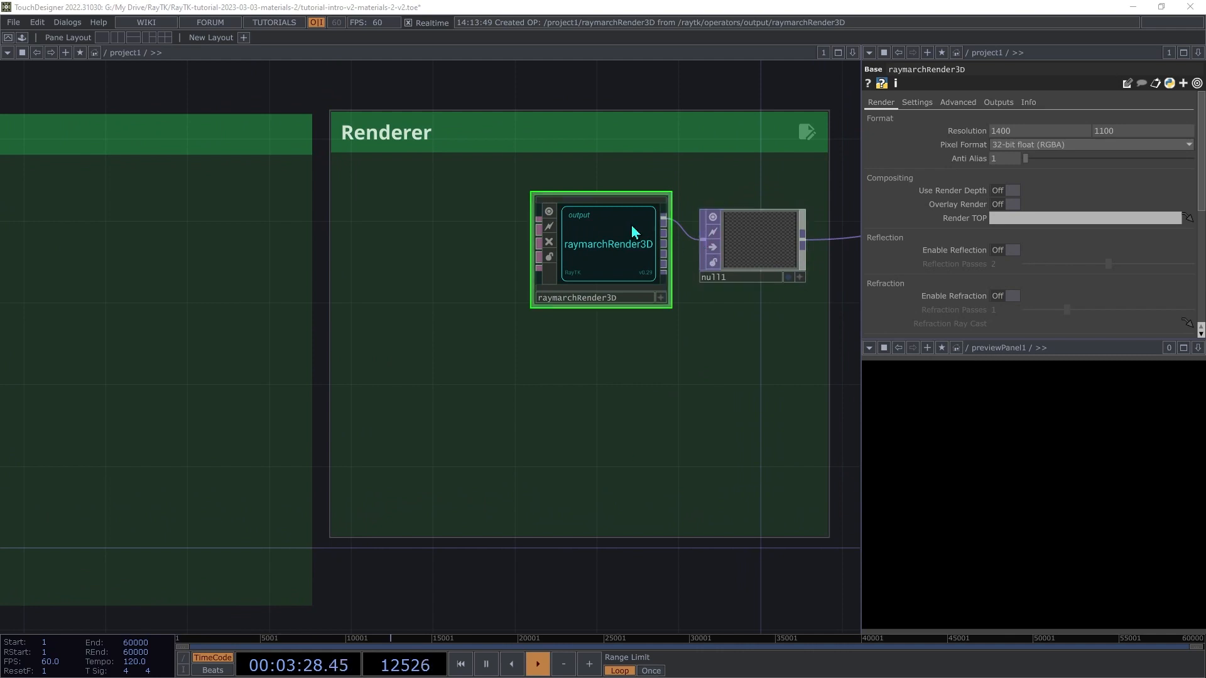
right_click(436, 314)
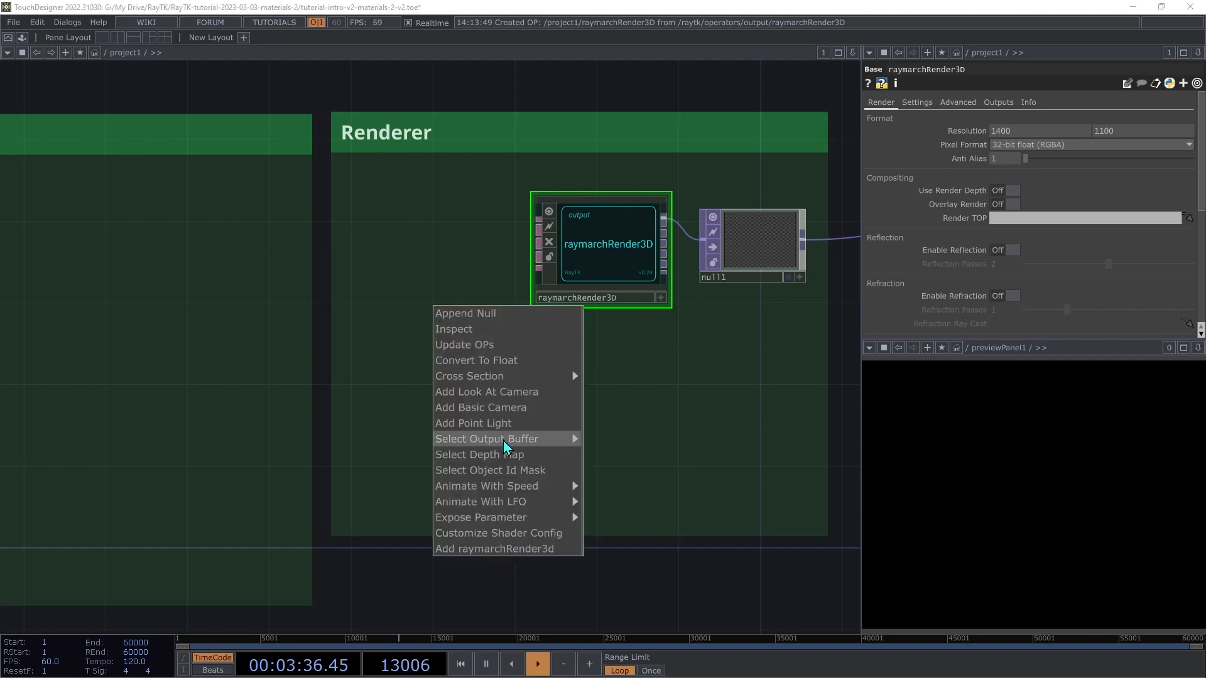
click(473, 393)
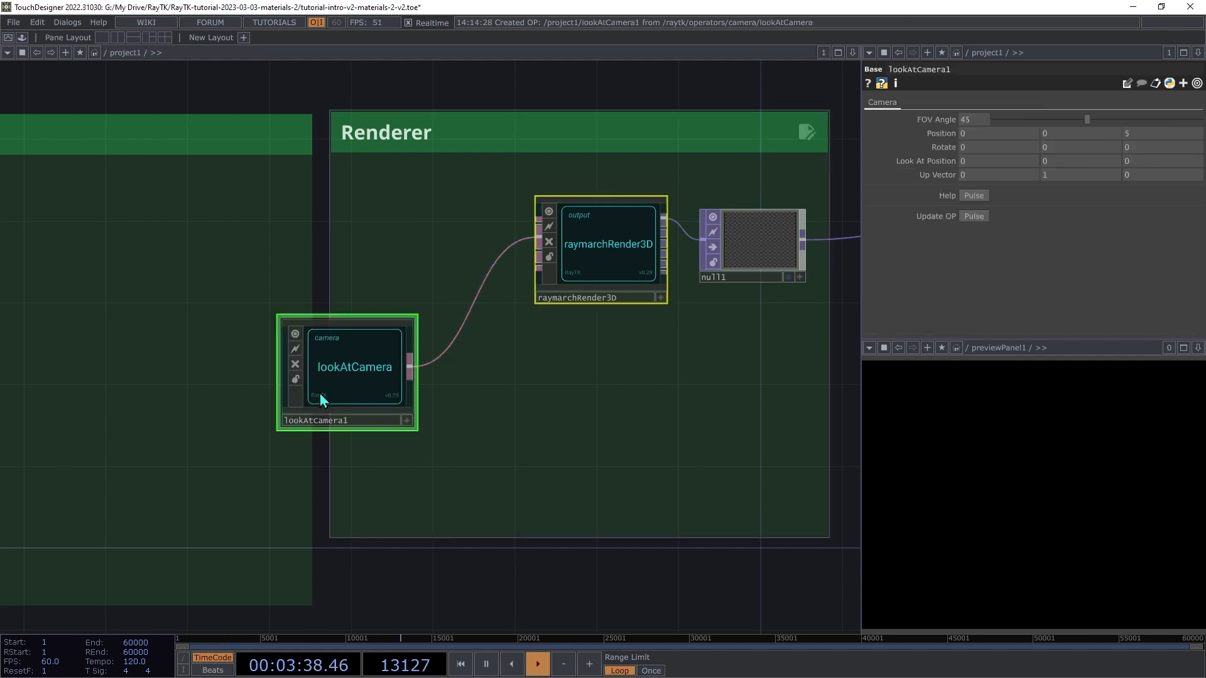
drag(352, 373, 425, 343)
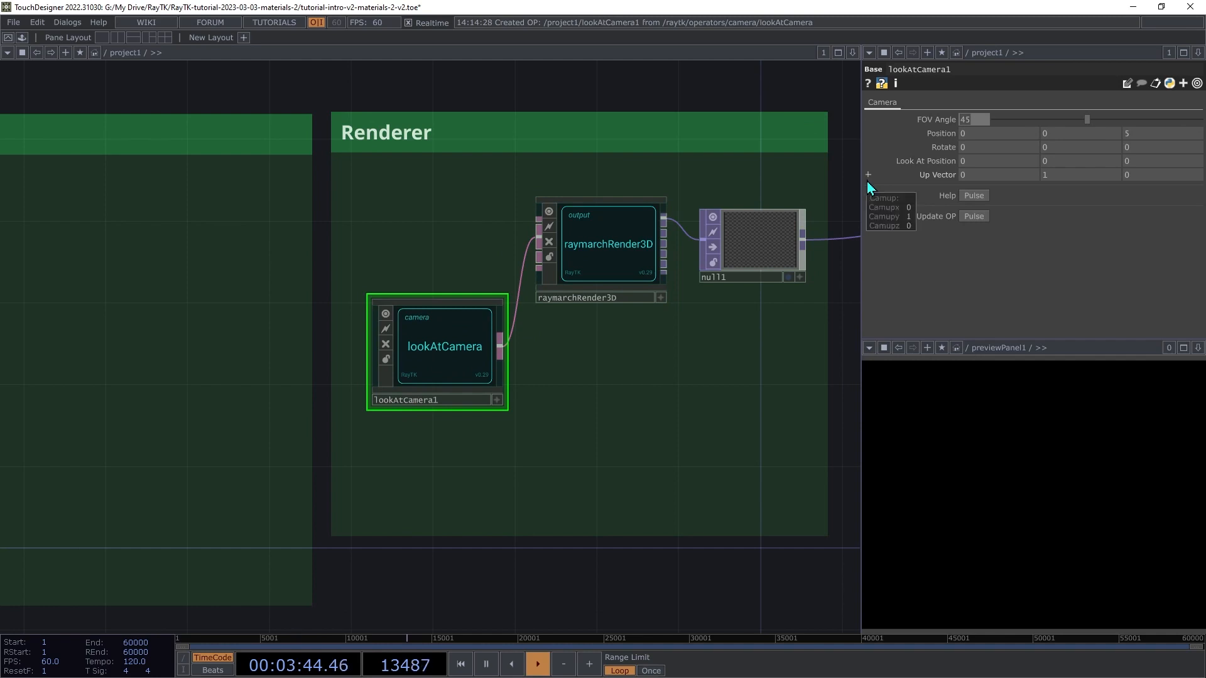
Step: Set the lookAtCamera's FOV angle to 70 and both its X and Y position to 3
text(70)
key(Tab)
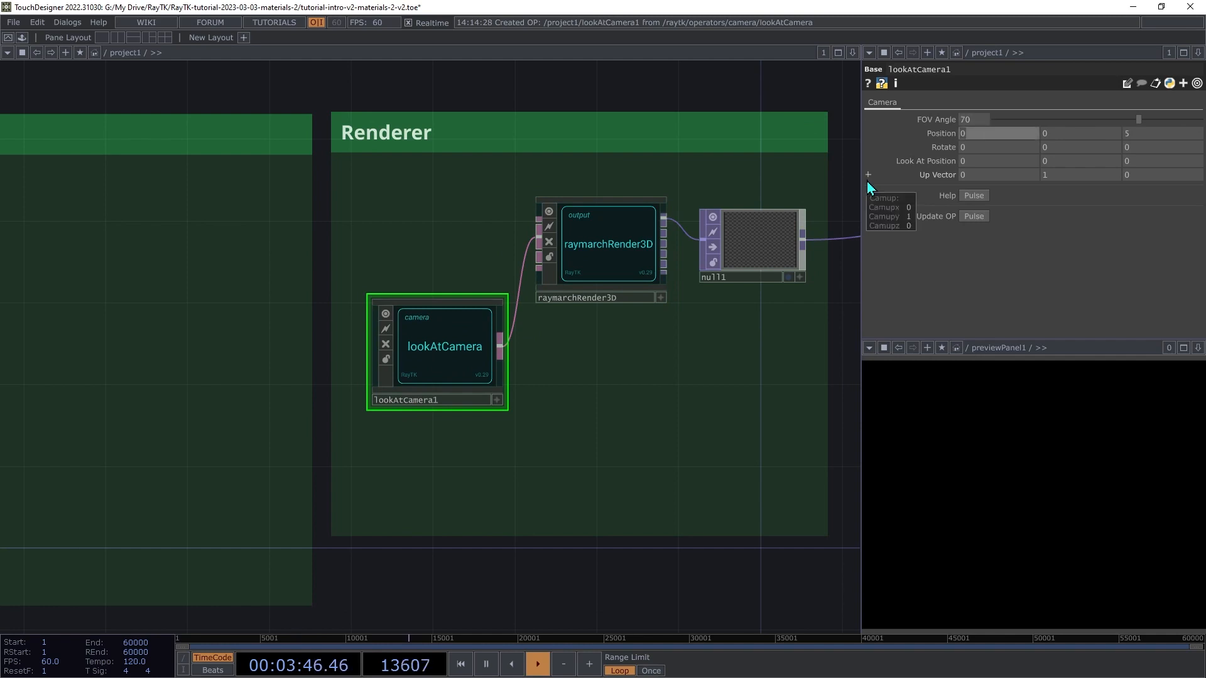
text(3)
key(Tab)
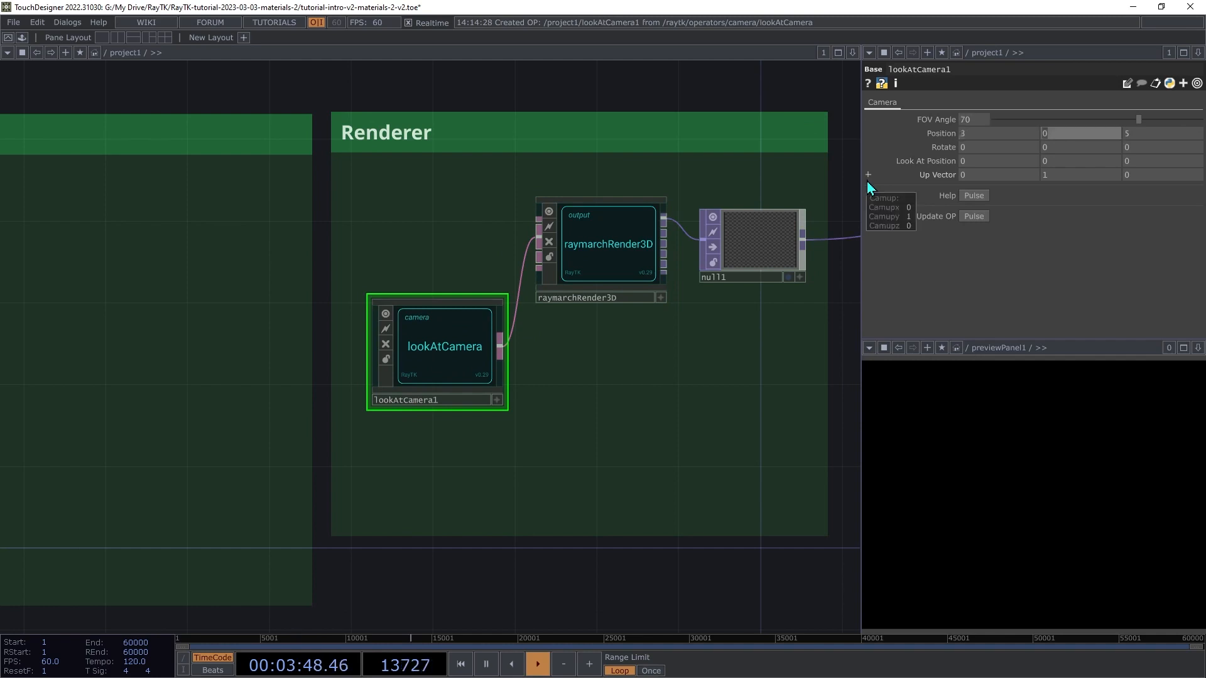
text(3)
key(Tab)
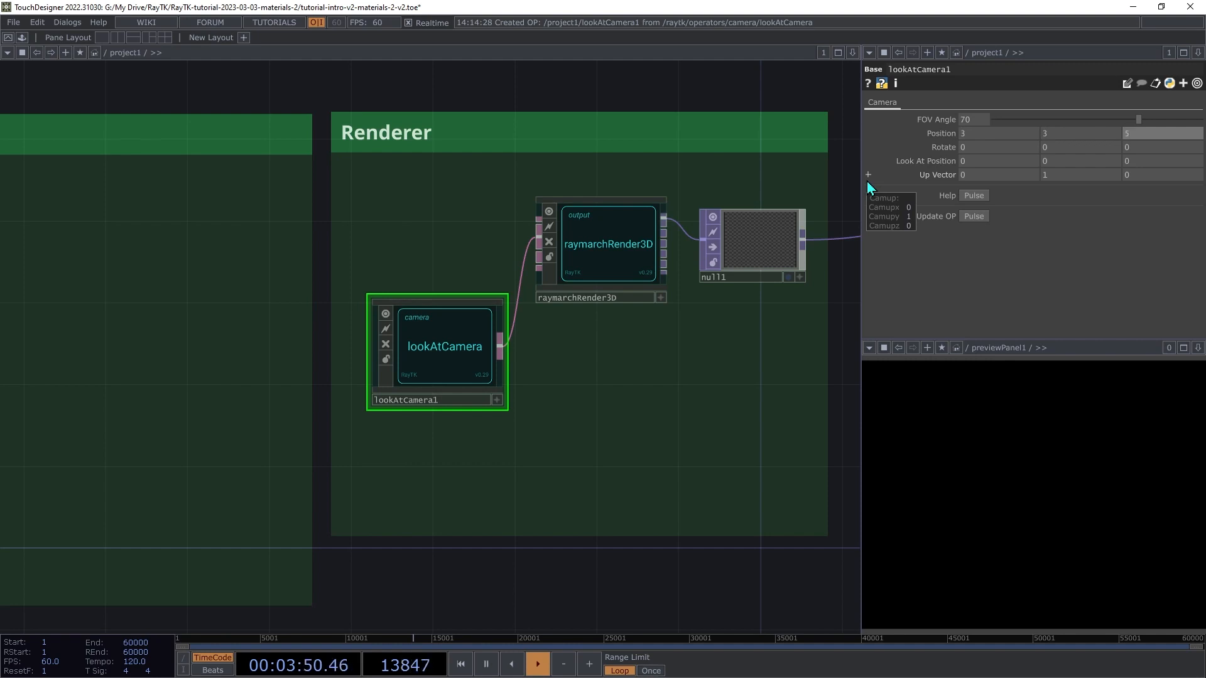
key(Tab)
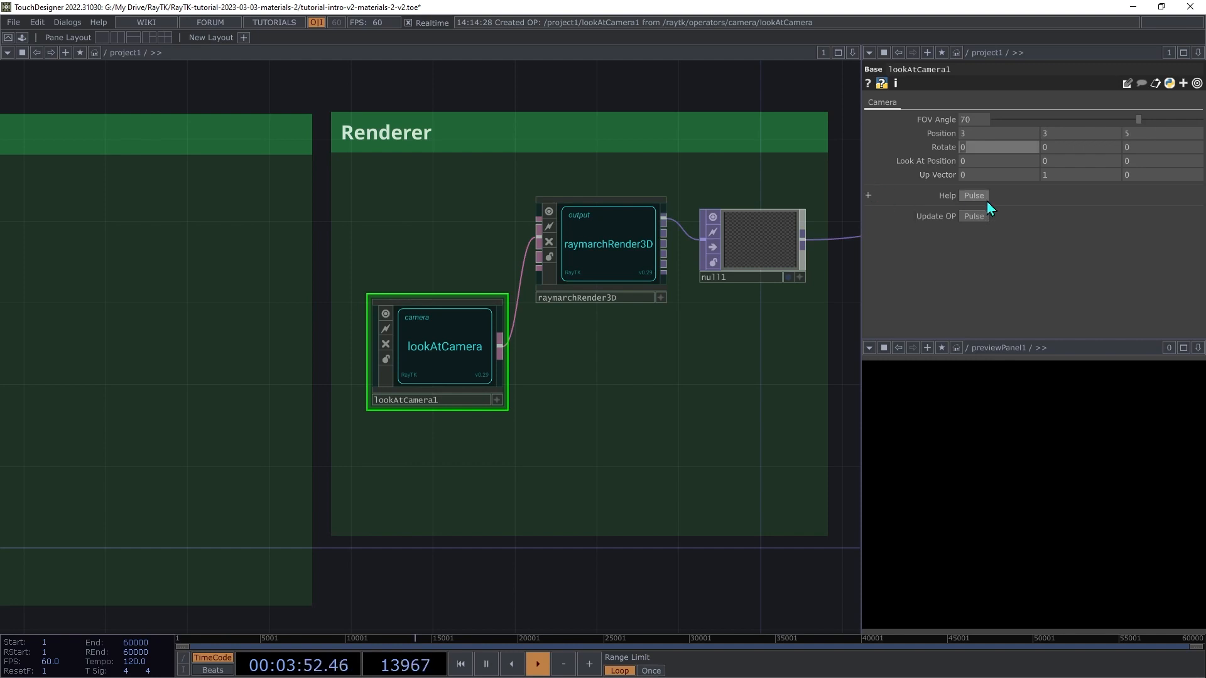
Step: Set the Y value of the lookAtCamera's Look At Position to 0.2
click(967, 162)
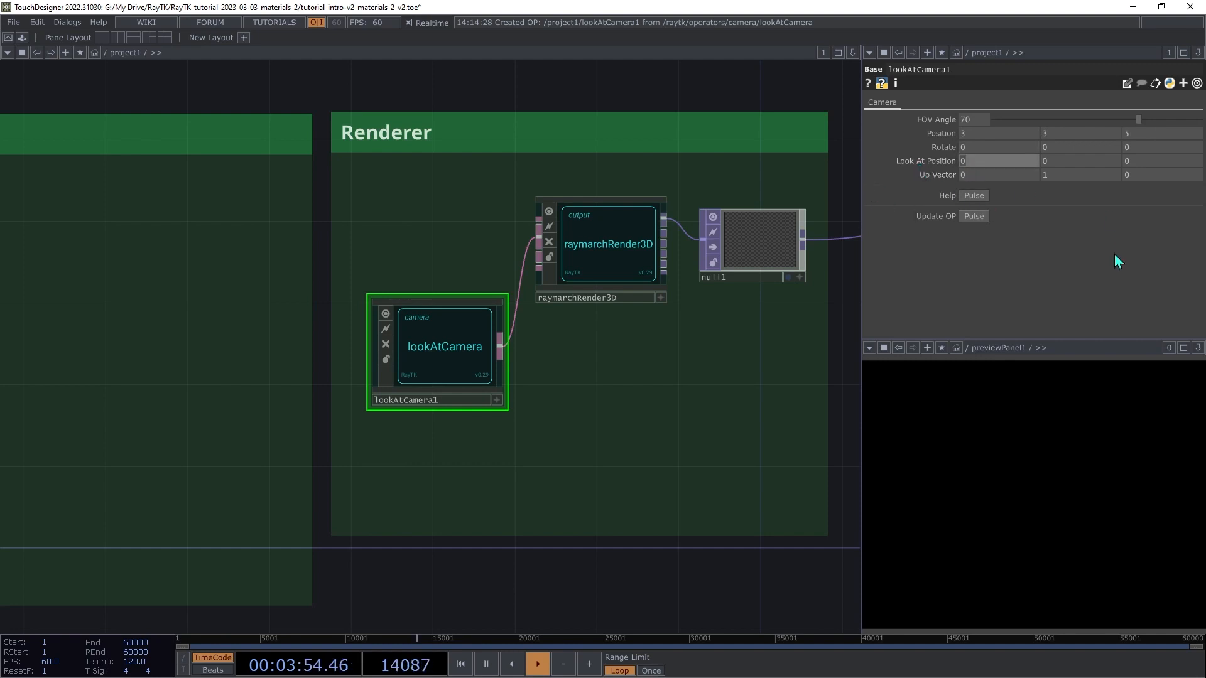
key(Tab)
text(.2)
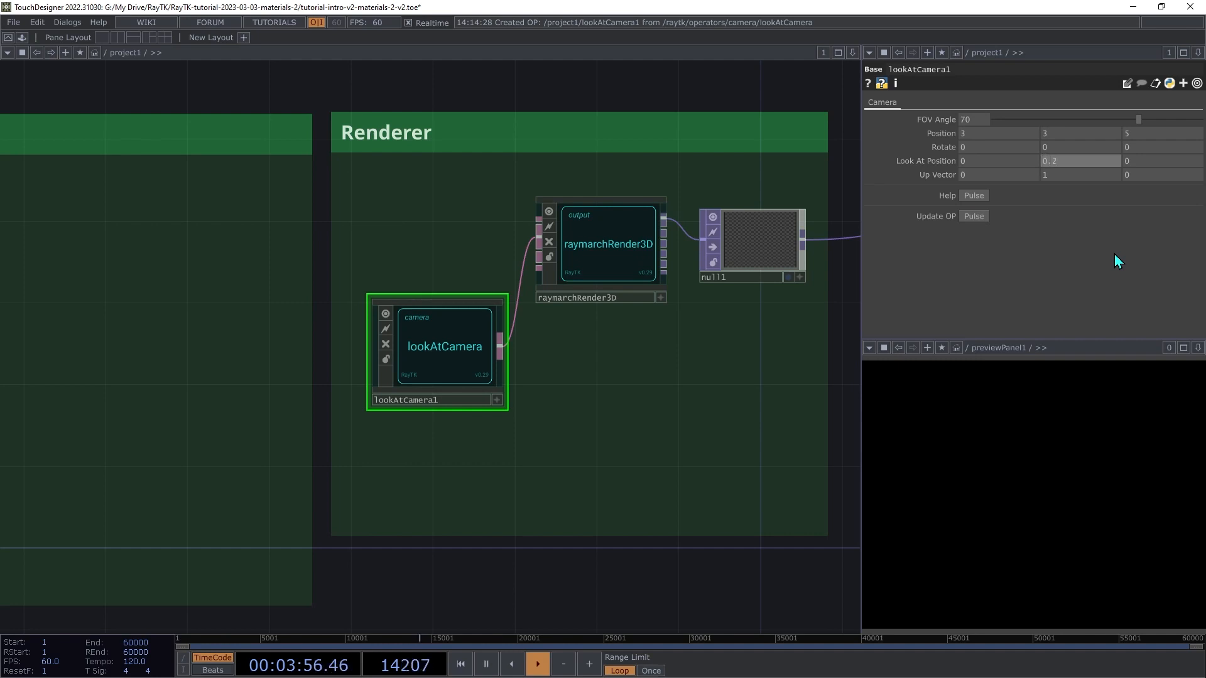
key(Tab)
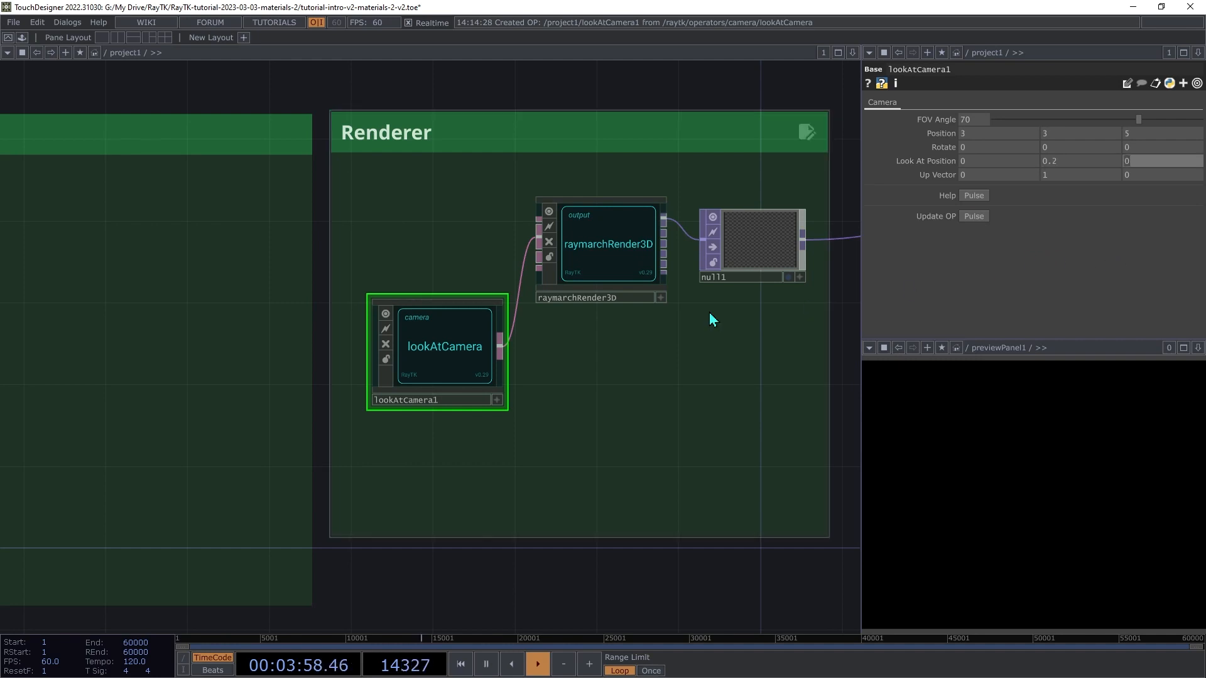
Step: Add a point light connected to raymarchRender3D and place it under the camera inside the Renderer box
click(605, 233)
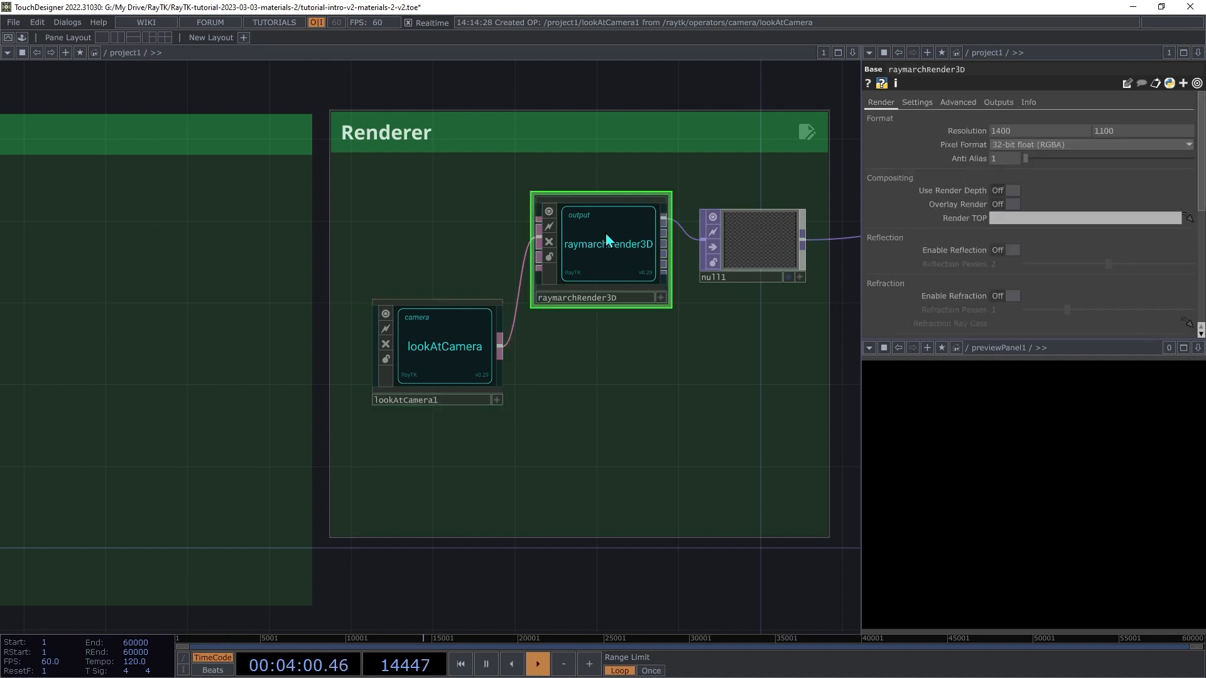
right_click(634, 392)
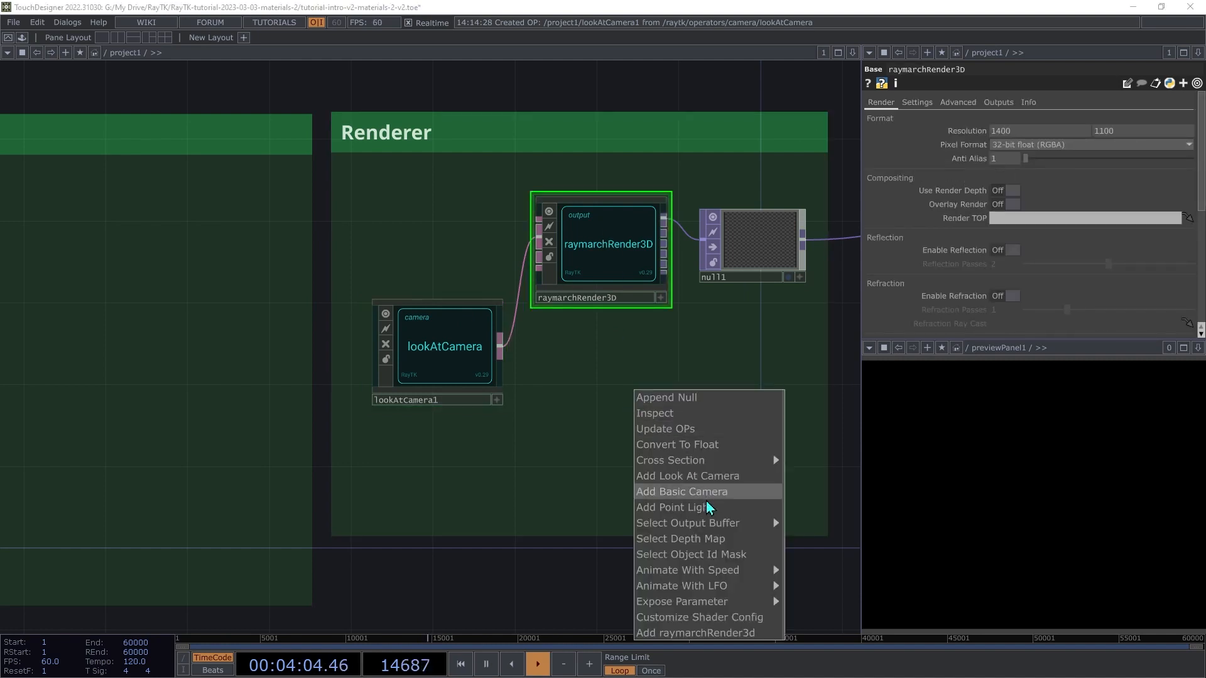
click(674, 507)
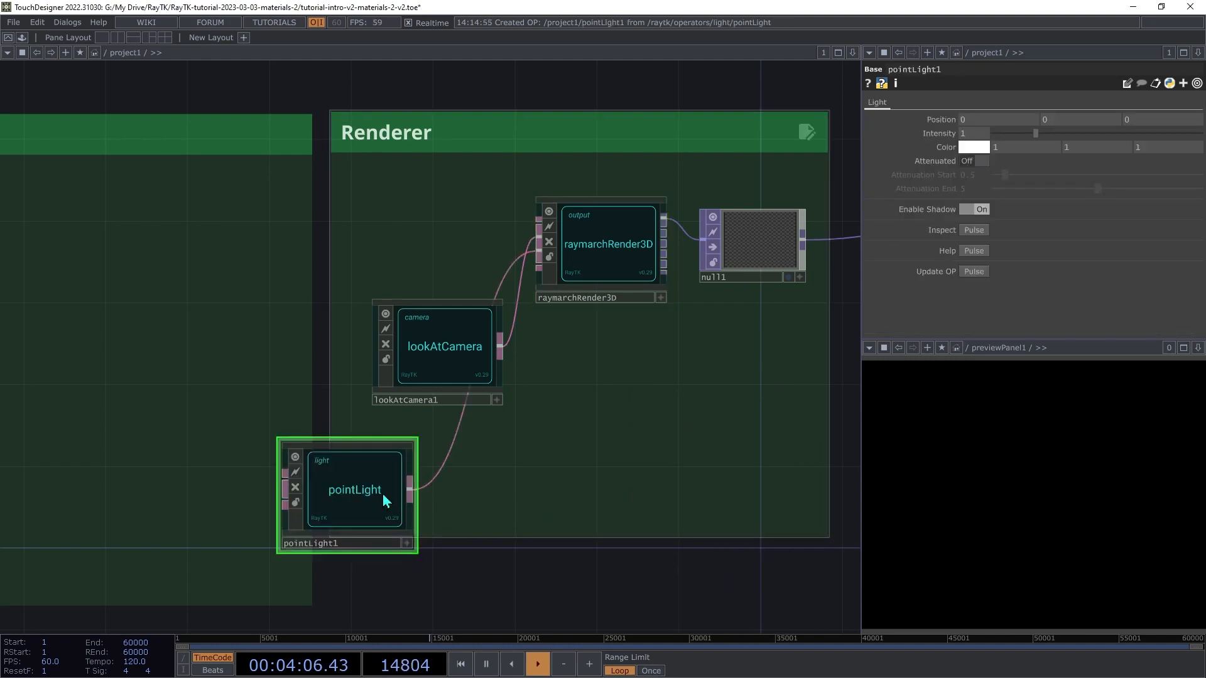
drag(345, 502, 421, 473)
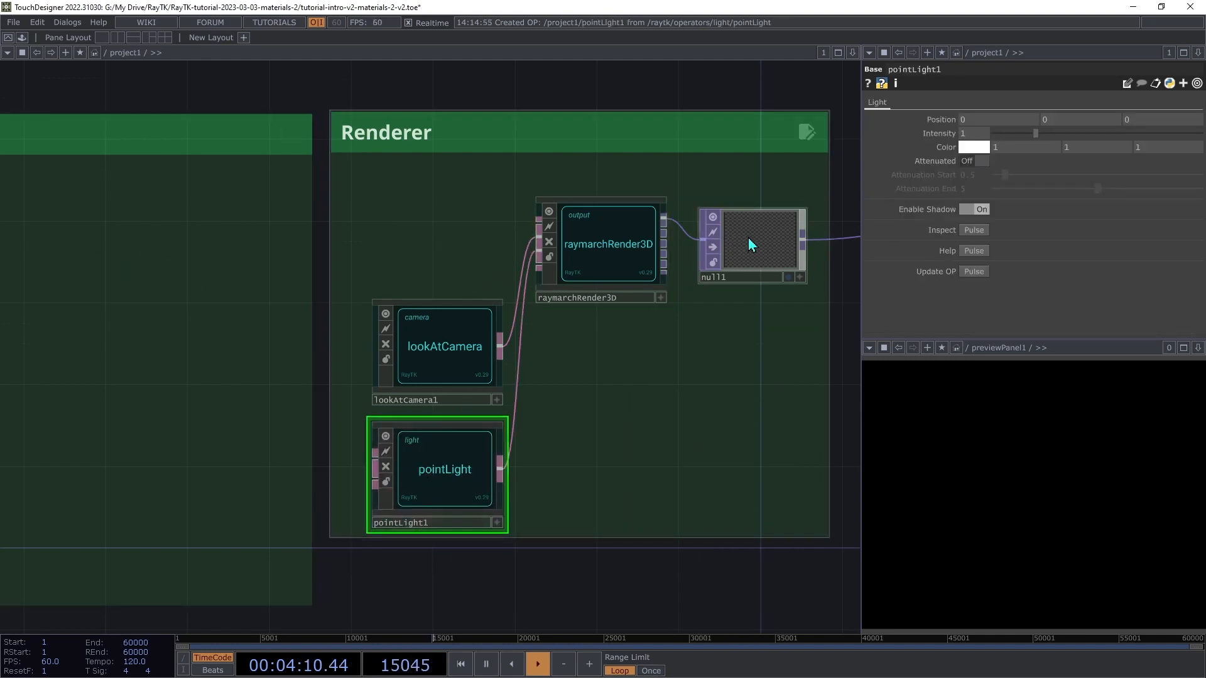
Step: Set the point light's position to 6, 6, 4
click(1004, 120)
text(6)
key(Tab)
text(6)
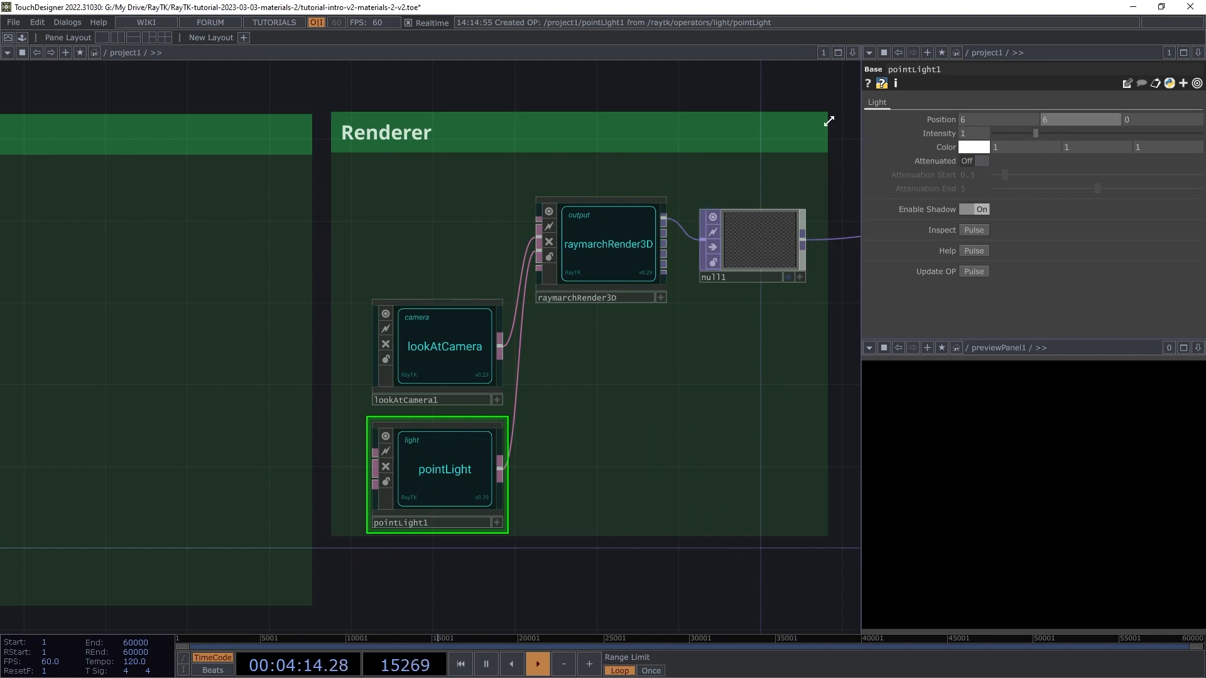
key(Tab)
text(4)
key(Tab)
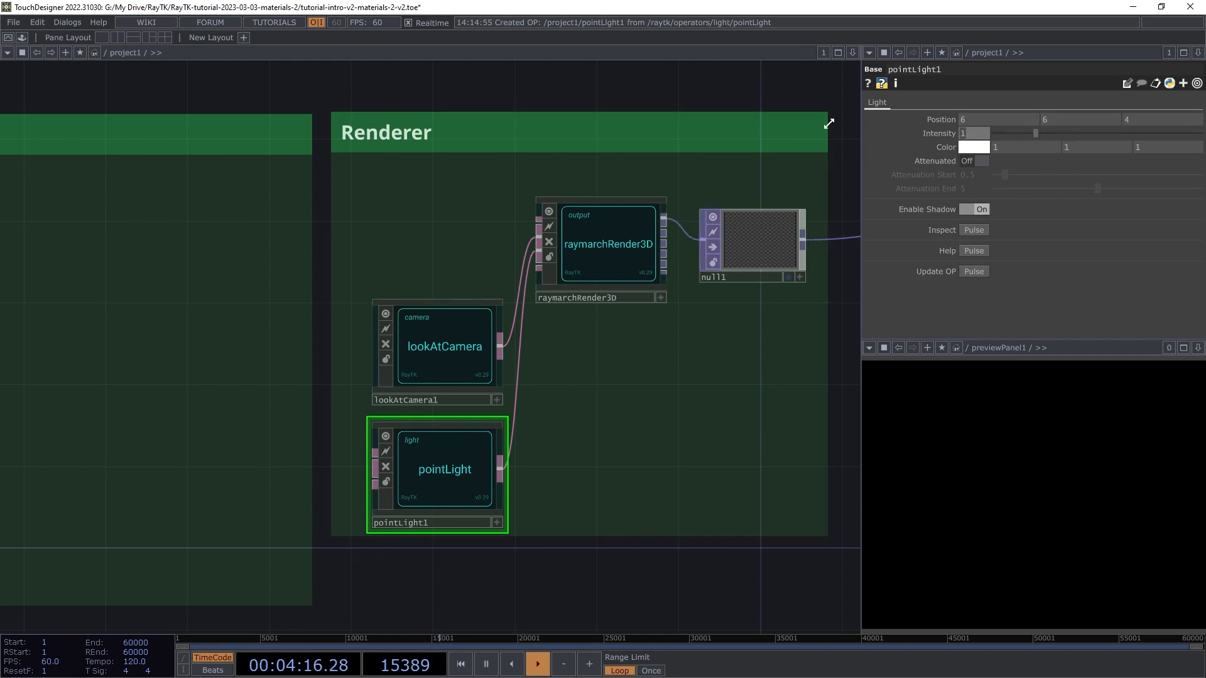
Step: Enable shadows on the raymarchRender3D operator
click(599, 247)
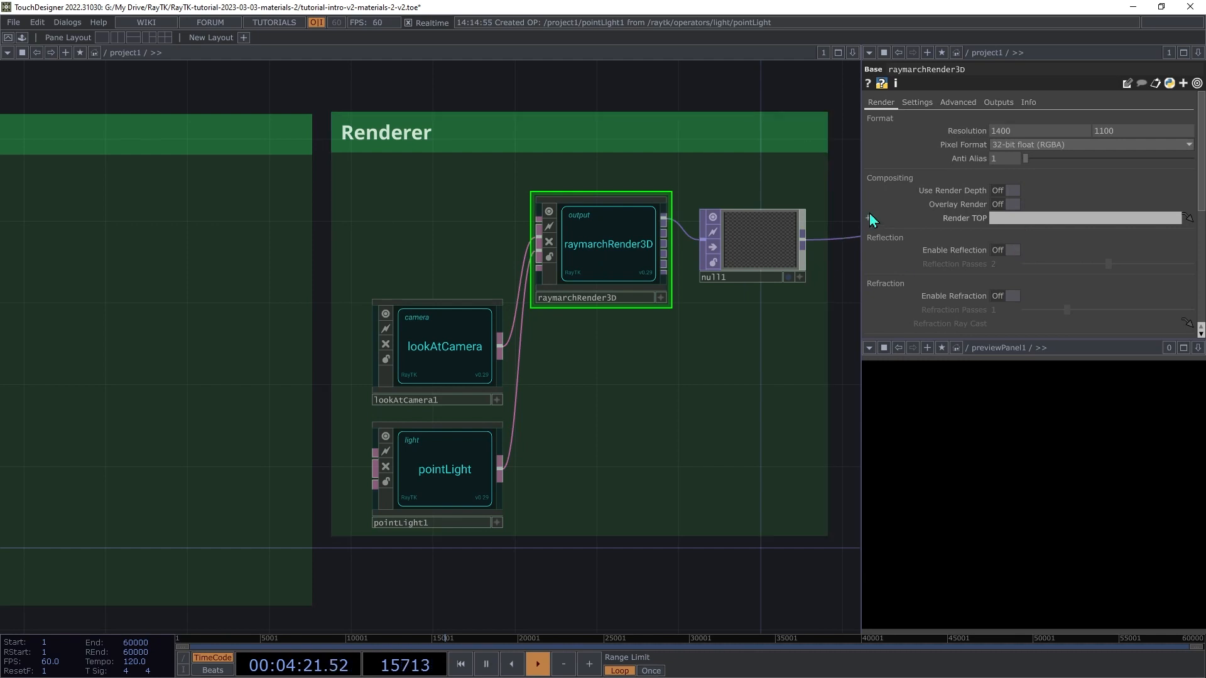
scroll(930, 251, down, 3)
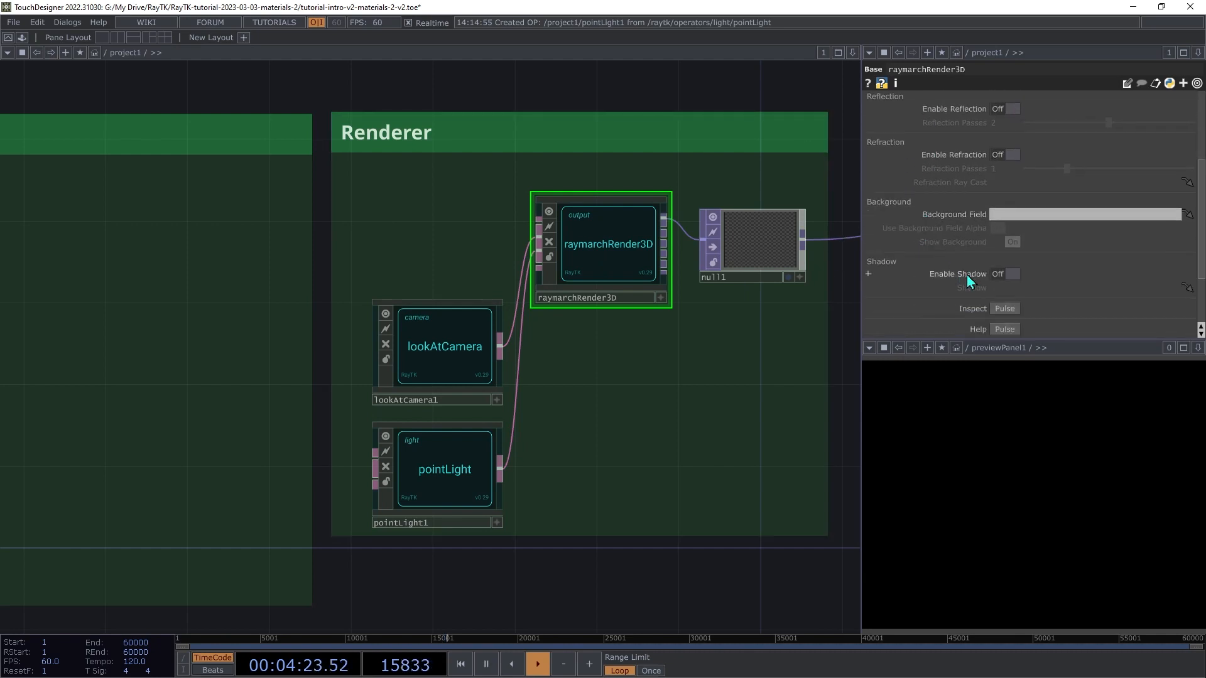
click(1005, 274)
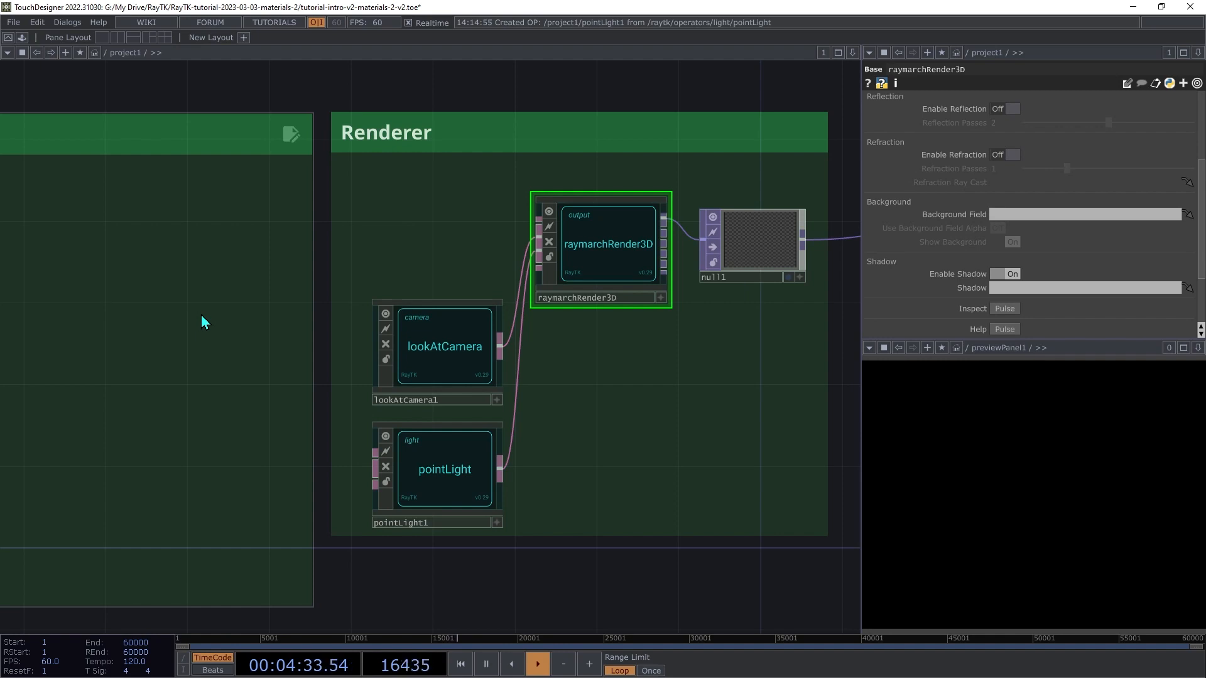
Step: Add a boxFrameSdf, connect it to raymarchRender3D's first input, and move it into the SDF box
key(alt+r)
text(box)
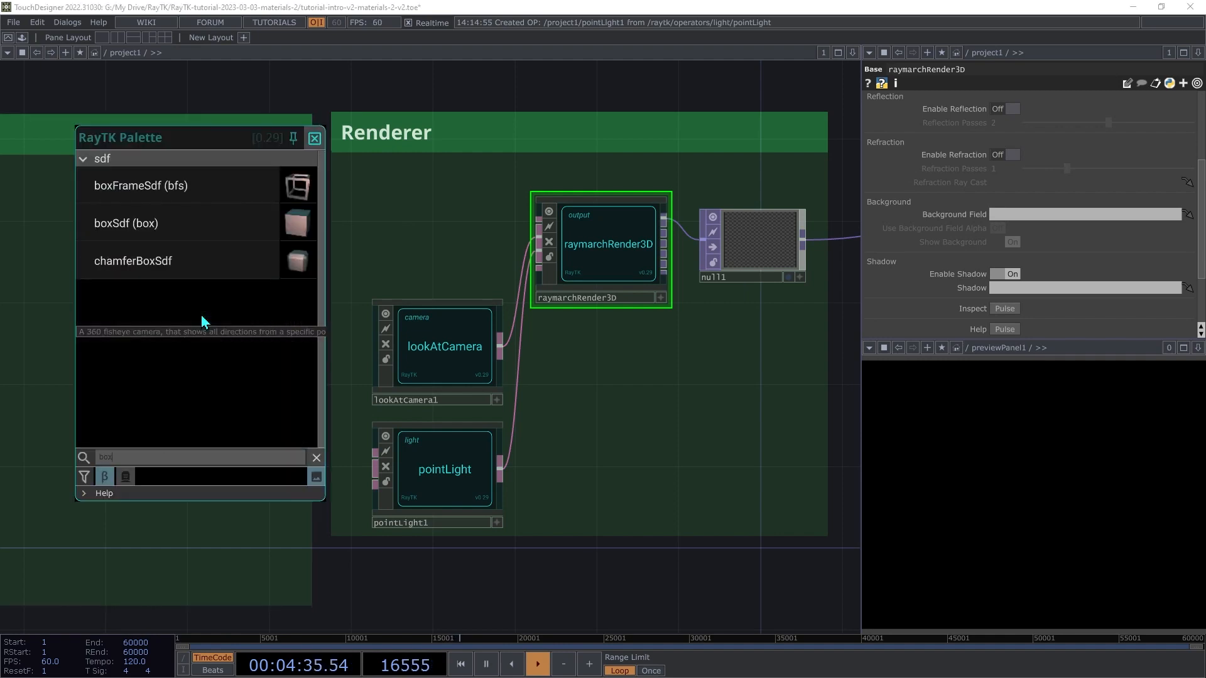
click(162, 191)
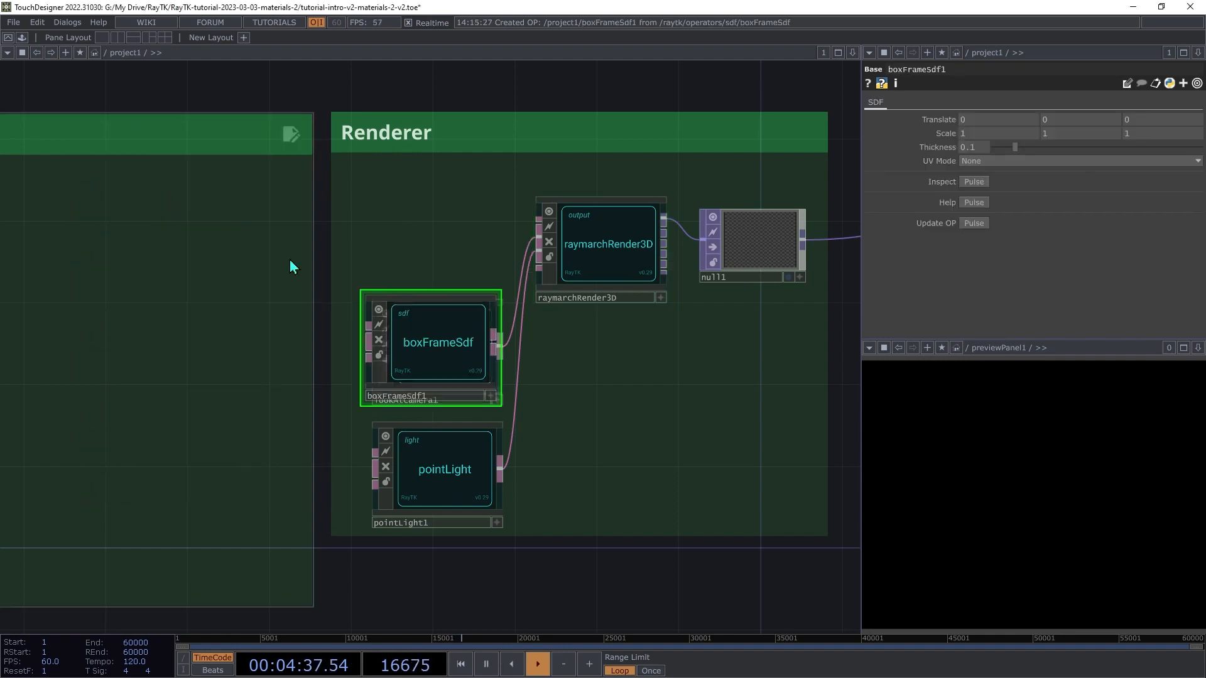
drag(440, 345, 507, 231)
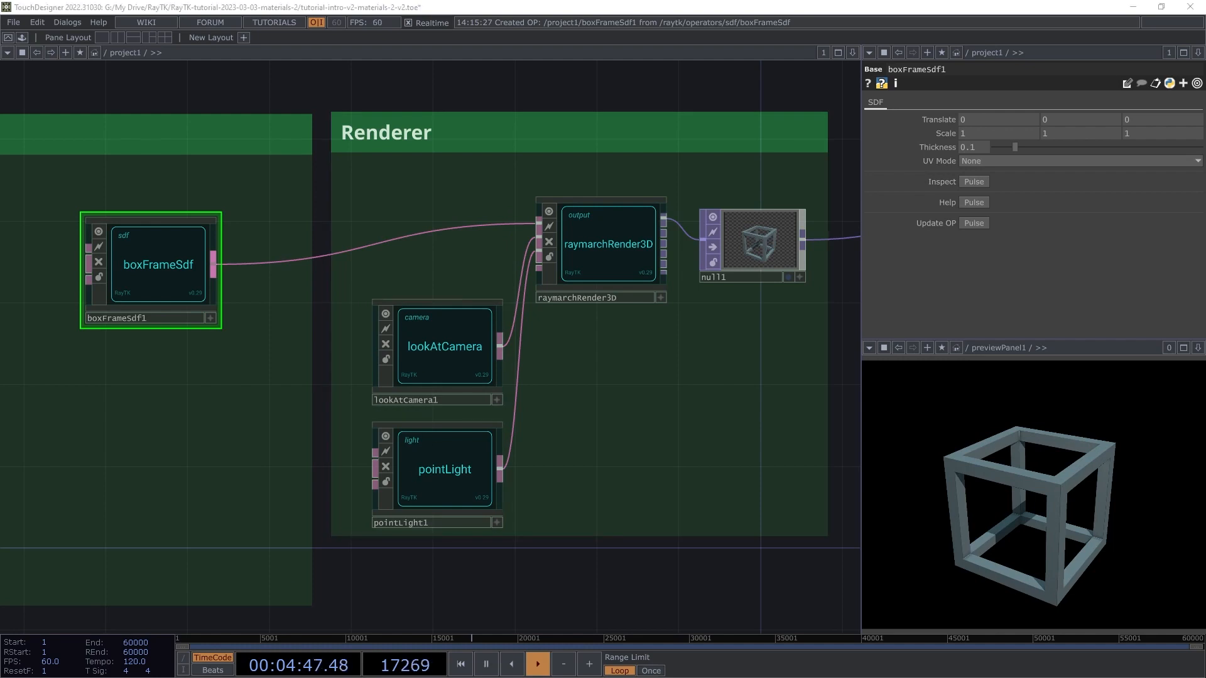
drag(201, 464, 767, 435)
drag(678, 232, 80, 196)
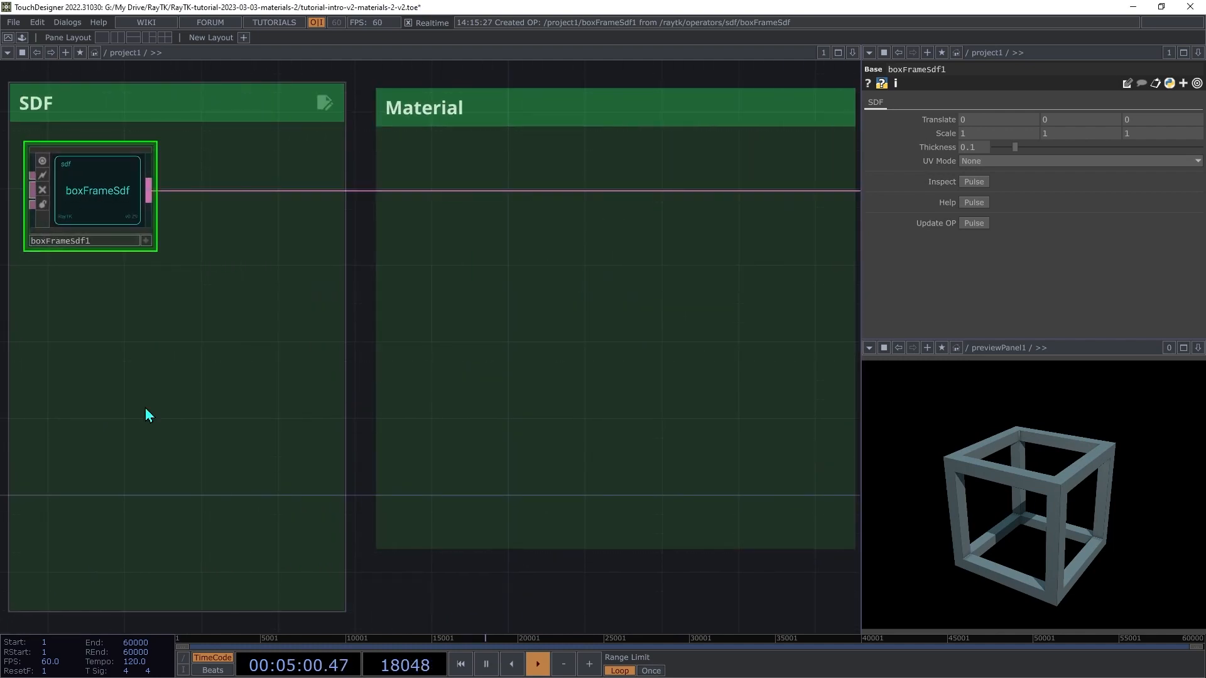
Step: Add a mobiusRingSdf operator and place it below boxFrameSdf in the SDF box
key(alt+r)
text(mobi)
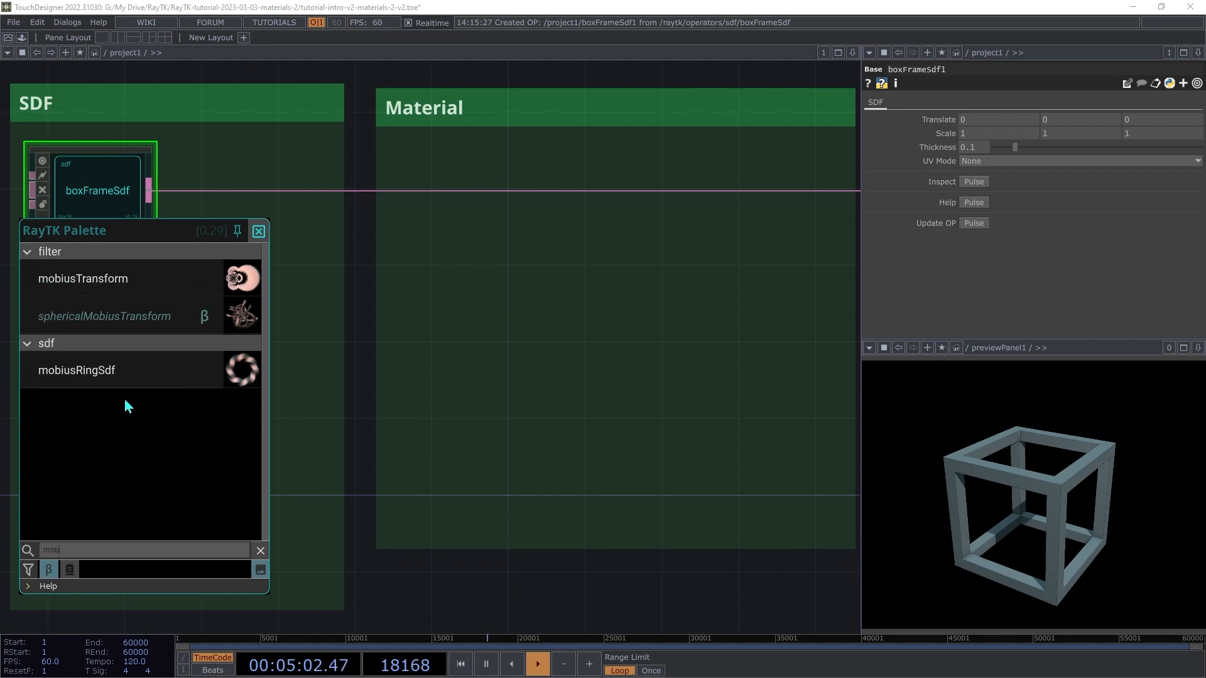
click(103, 371)
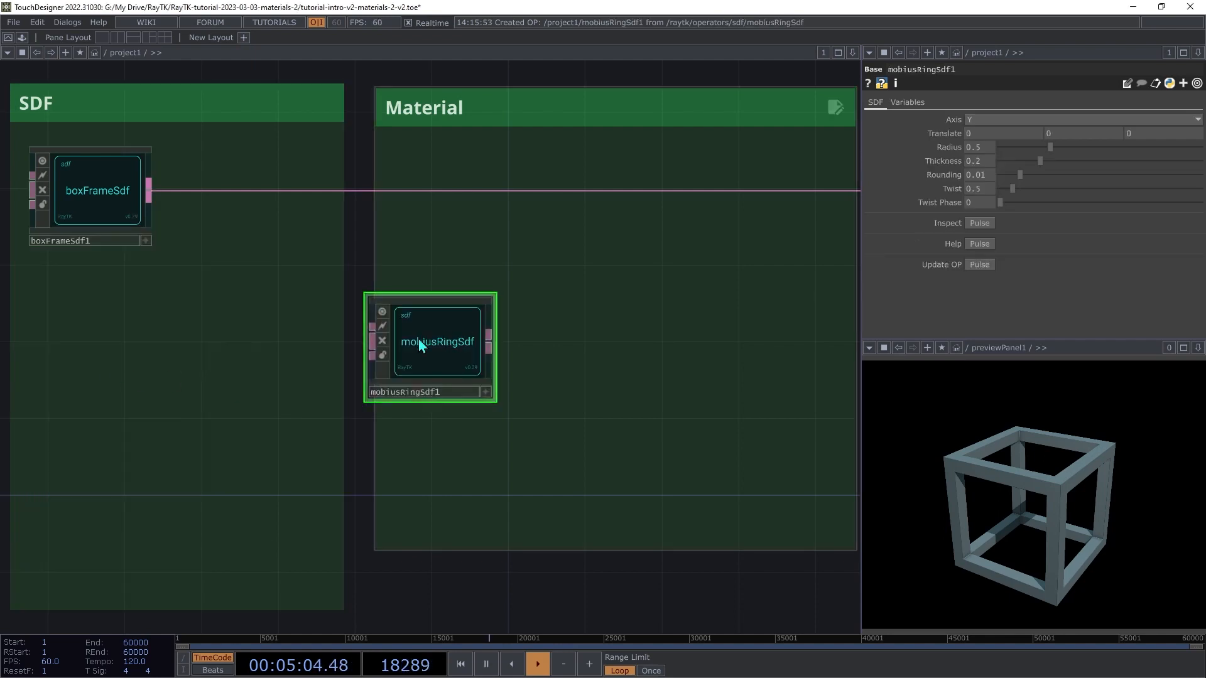
drag(419, 344, 78, 327)
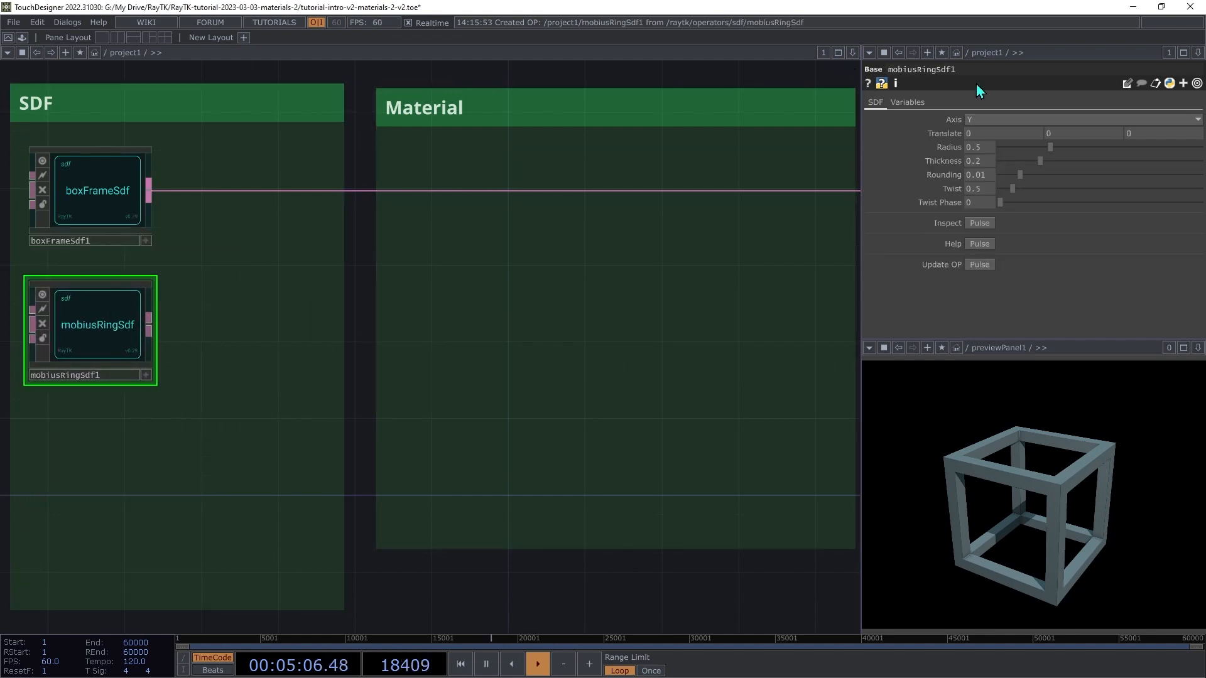
Step: Set the mobius ring's axis to Z, radius to 0.9, rounding to 0.1 and twist to 1
click(993, 123)
click(973, 160)
text(0.9)
key(Tab)
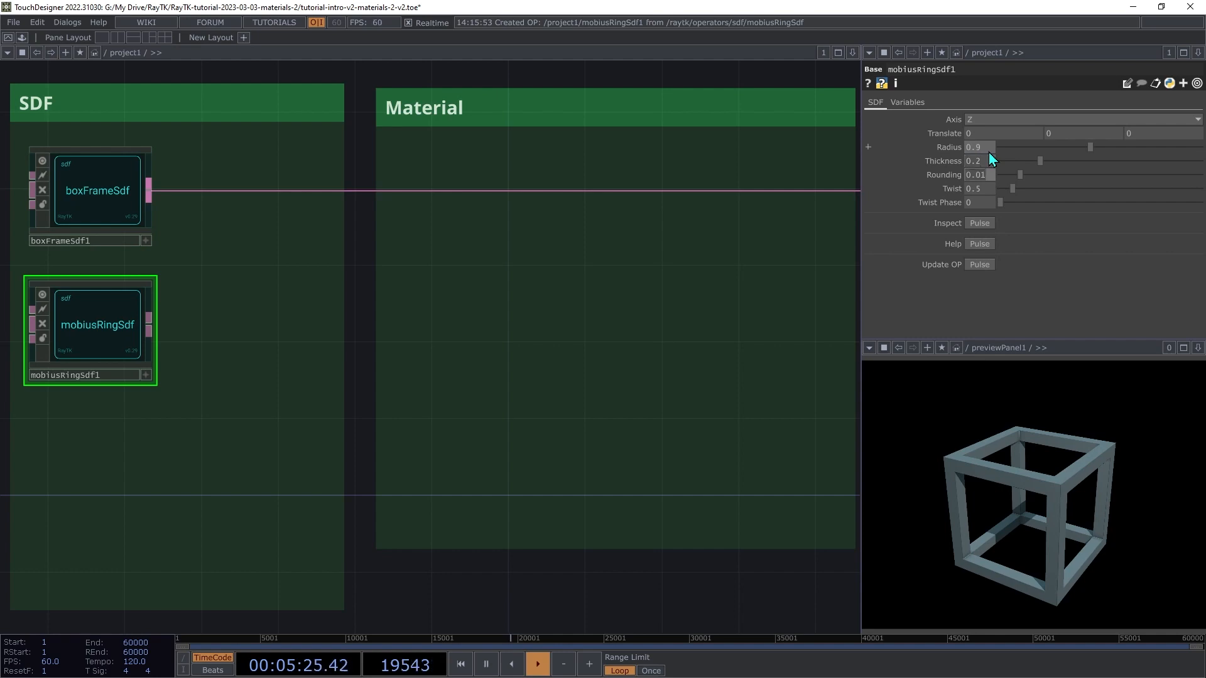
text(0.1)
key(Tab)
text(1)
key(Tab)
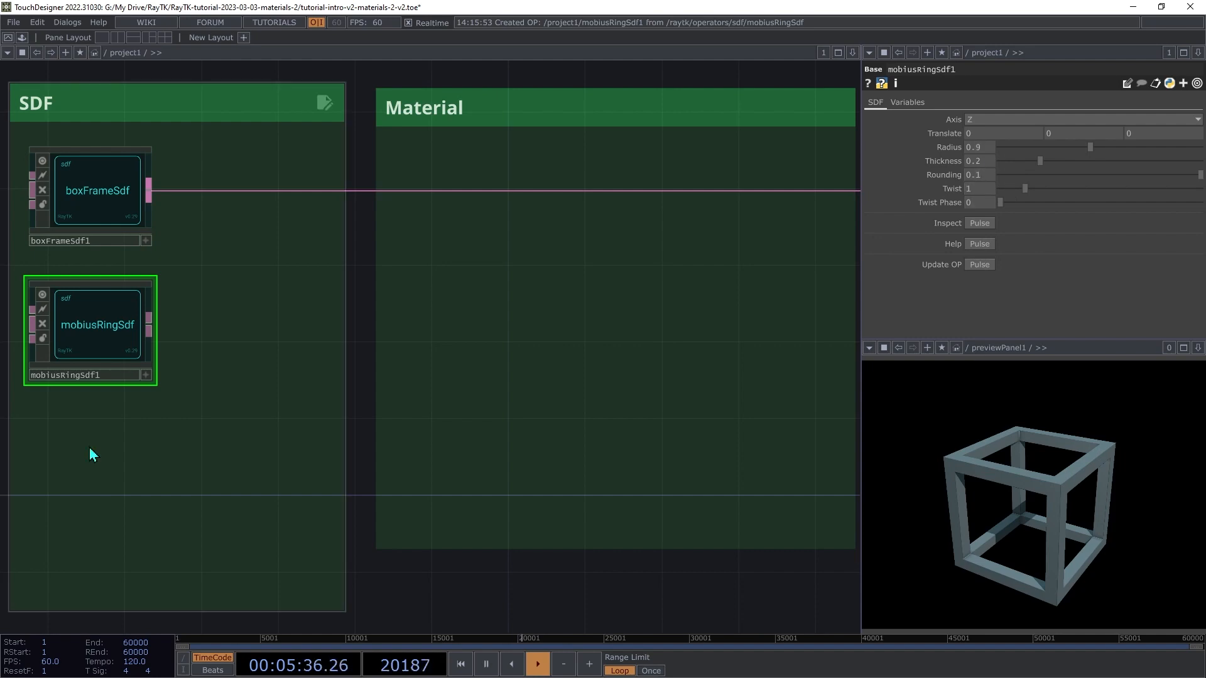
Step: Add a sphereSdf below the mobius ring in the SDF box and set its radius to 1.2
key(alt+r)
text(sph)
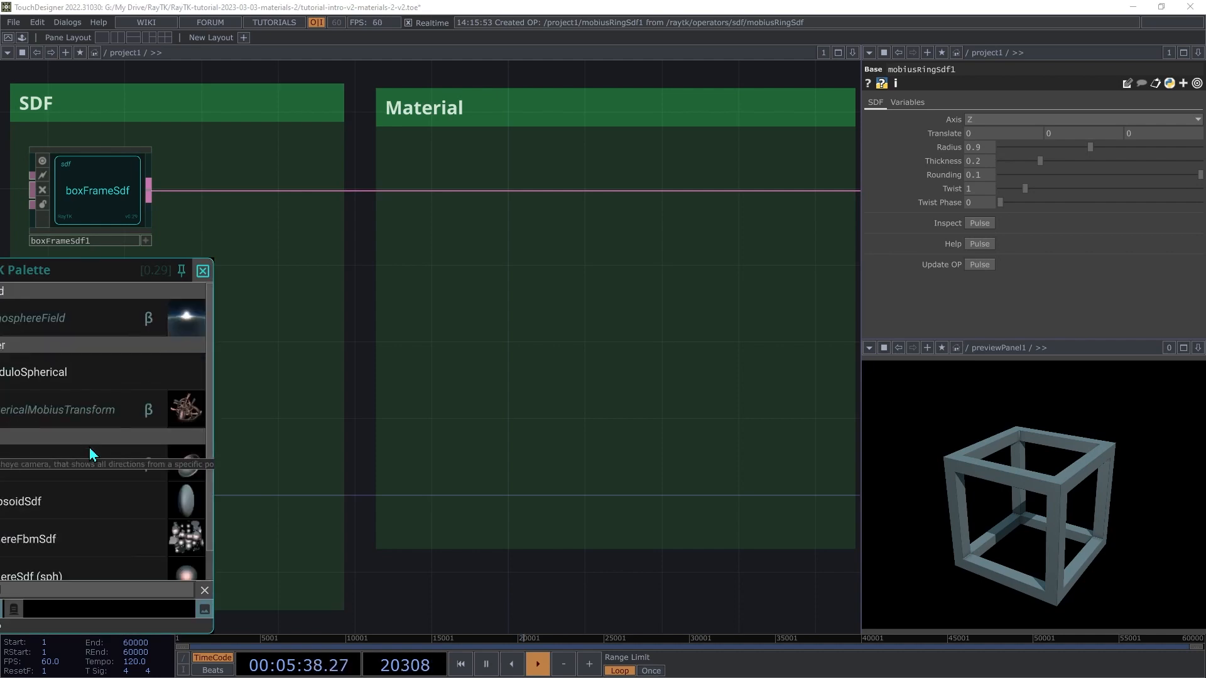
text(ere)
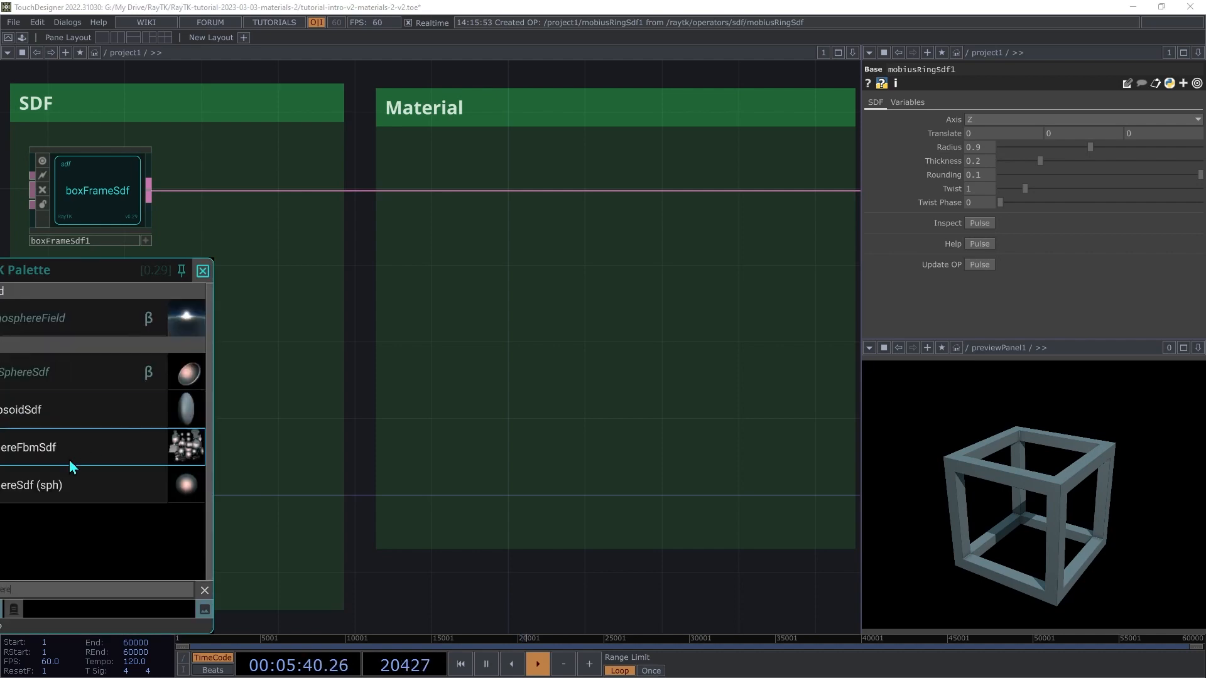
click(79, 495)
drag(442, 323, 123, 444)
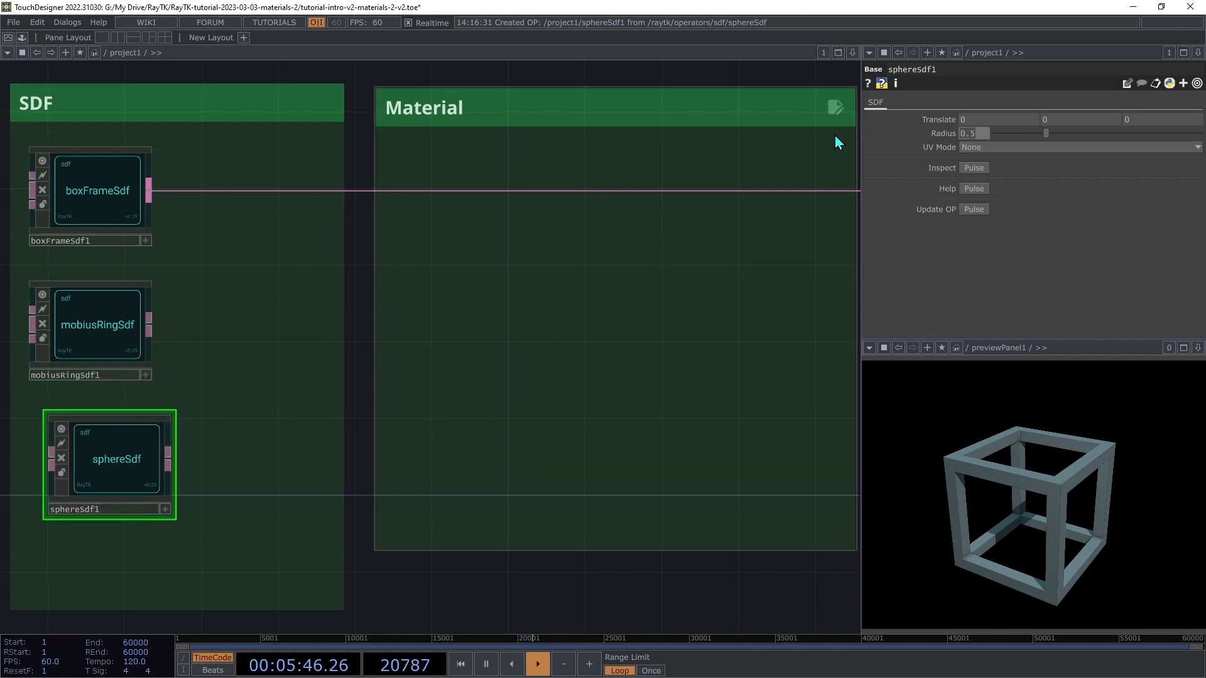
text(1.2)
key(Tab)
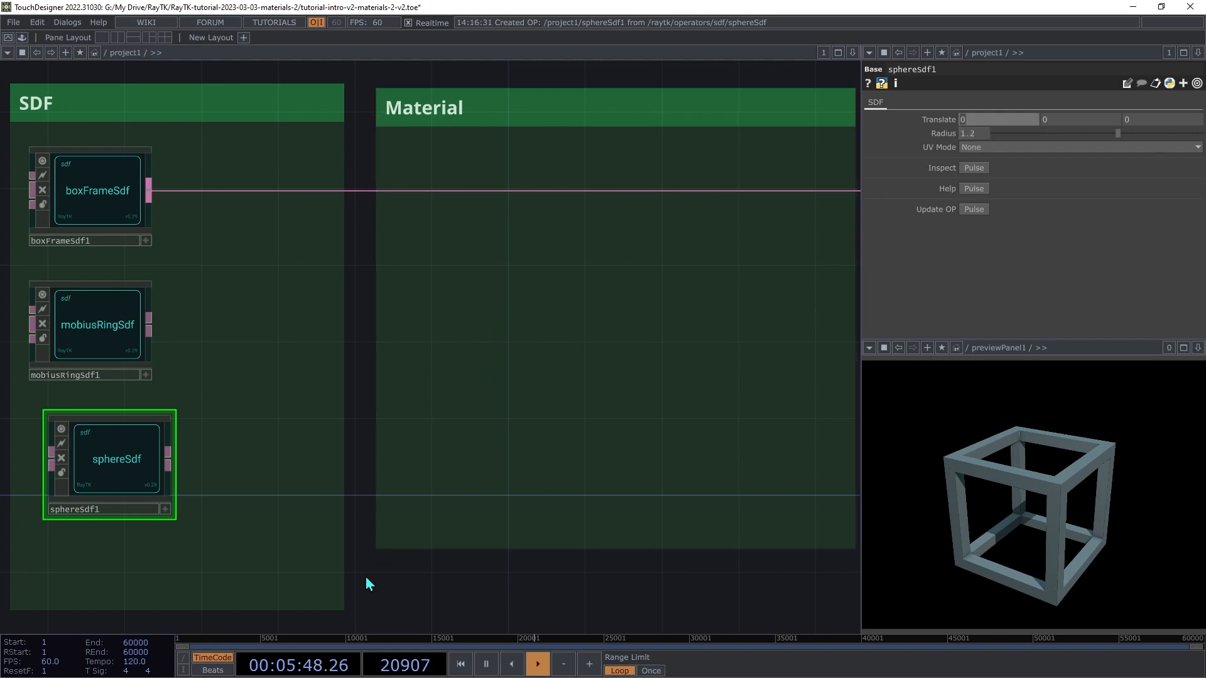
Step: Align sphereSdf and mobiusRingSdf in a tight column under boxFrameSdf
drag(133, 457, 118, 440)
right_drag(143, 512, 95, 336)
drag(93, 325, 85, 306)
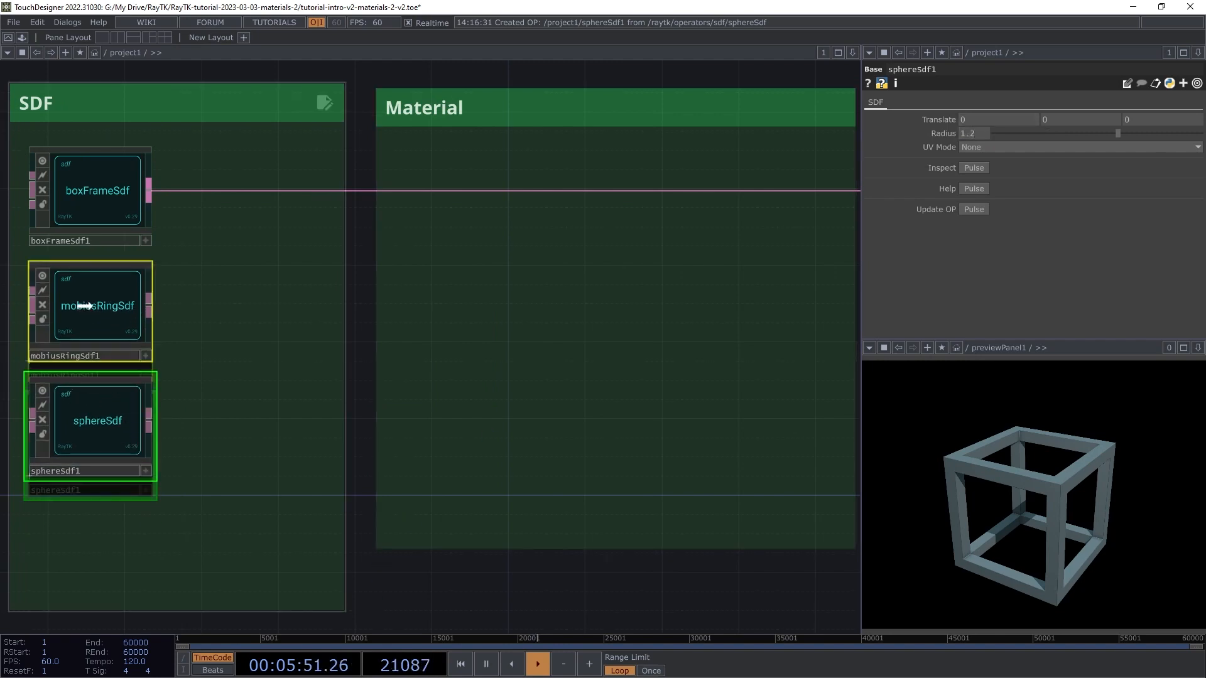
Step: Add a planeSdf with an offset of -1 and place it below sphereSdf in the SDF box
click(226, 358)
key(alt+r)
text(plan)
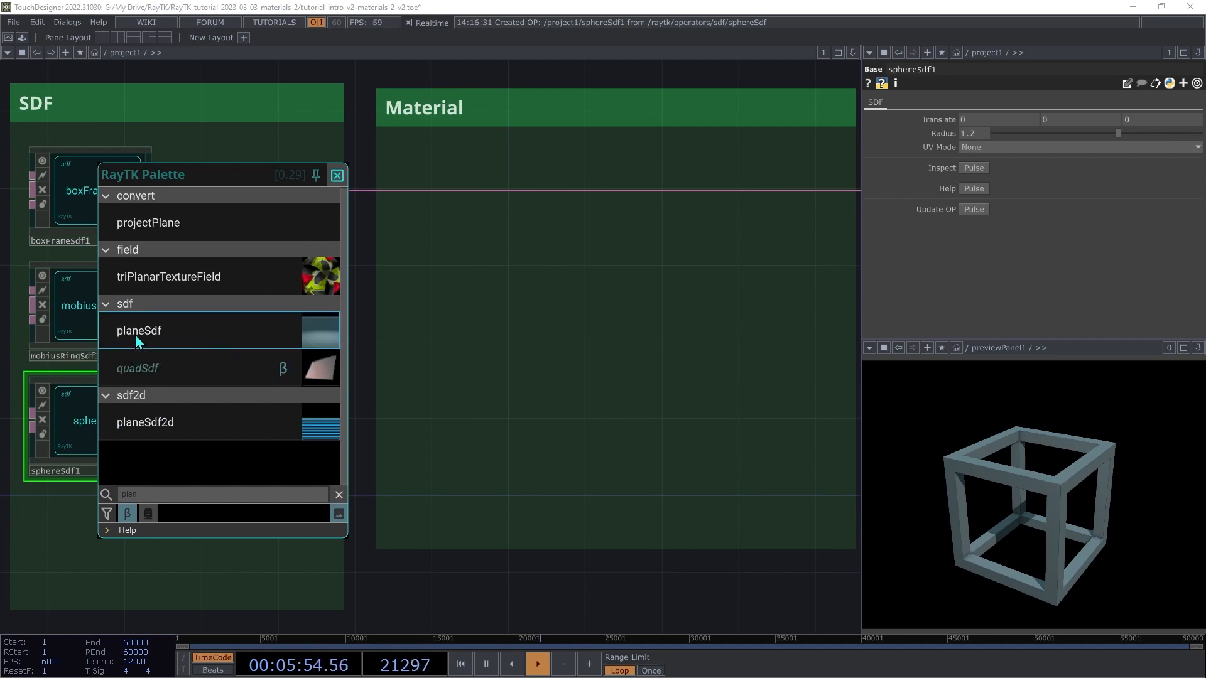
click(134, 334)
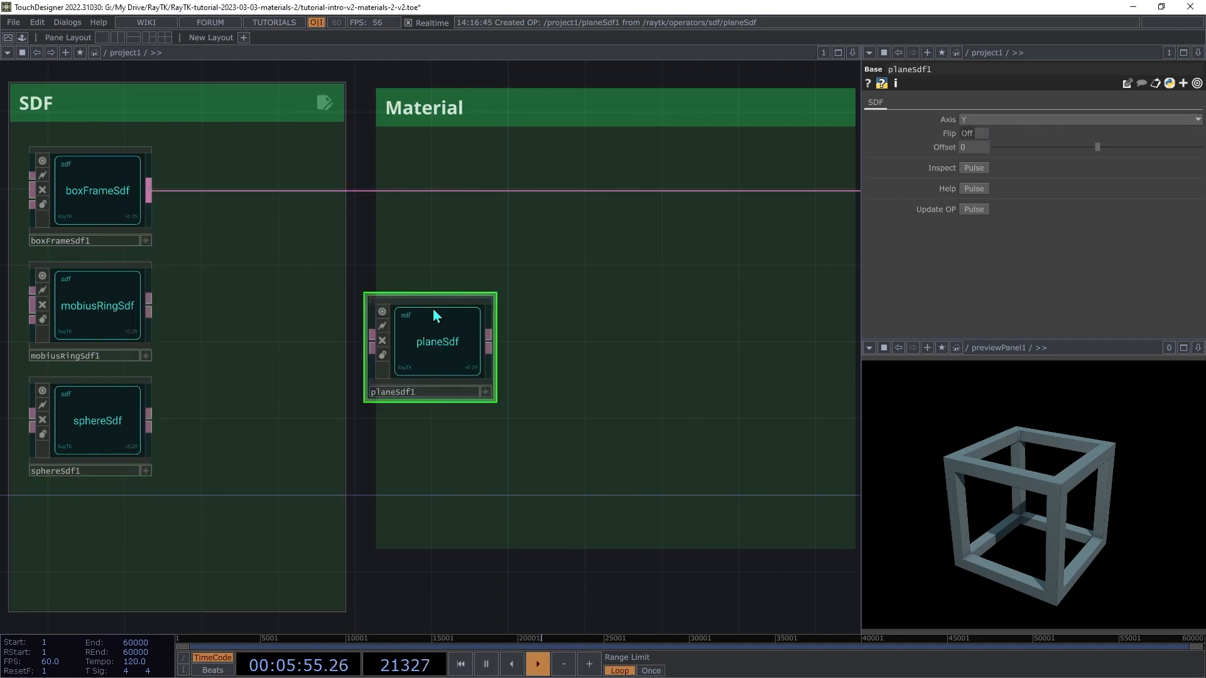
drag(1012, 147, 967, 156)
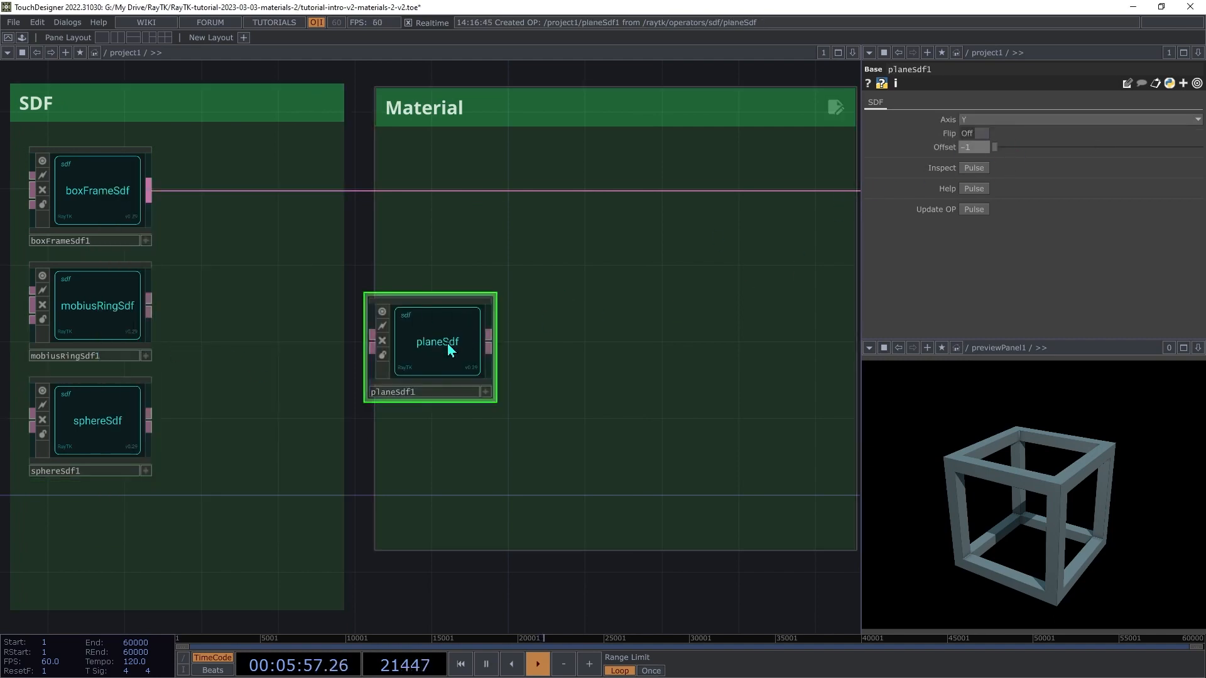
drag(451, 348, 88, 530)
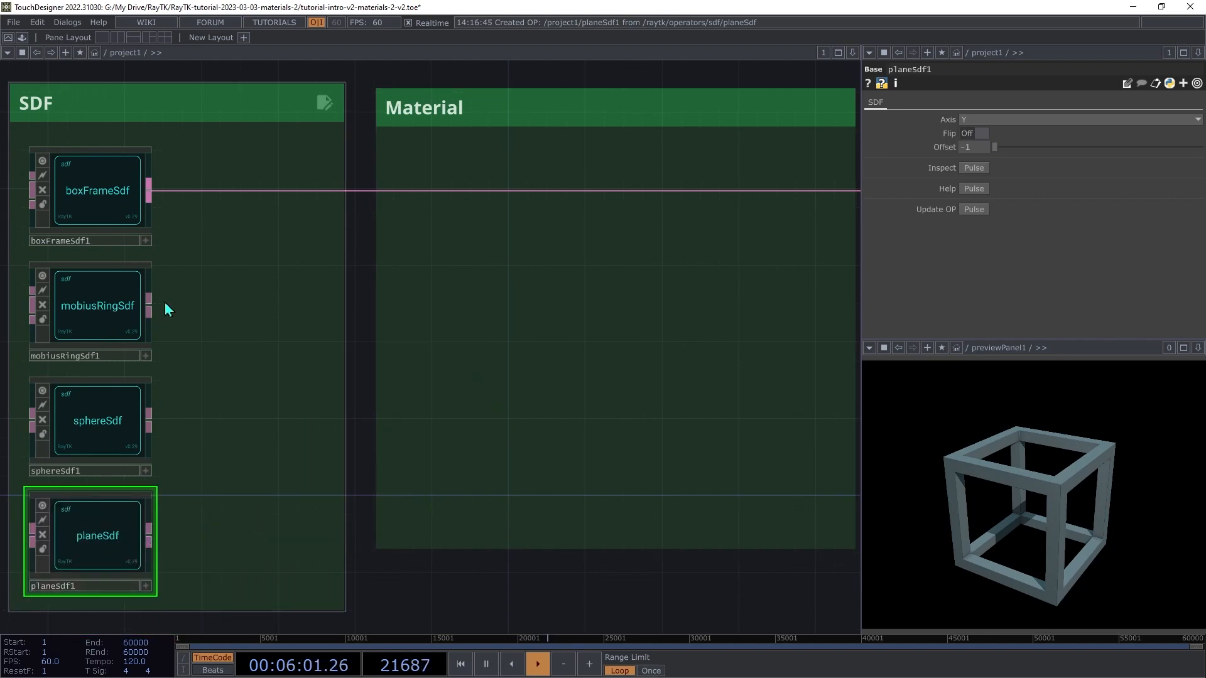
Step: Combine the four SDF operators with a Simple Union arrange beside boxFrameSdf and feed its output to the renderer instead of the box frame
drag(193, 154, 100, 563)
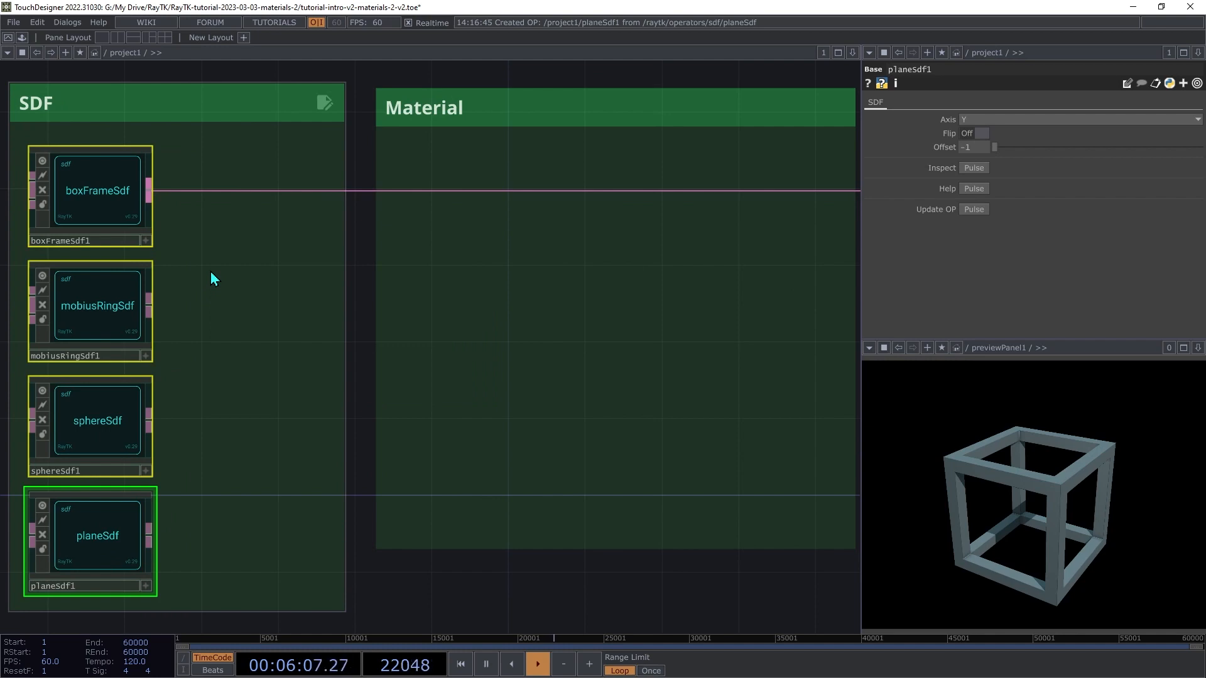
right_click(211, 277)
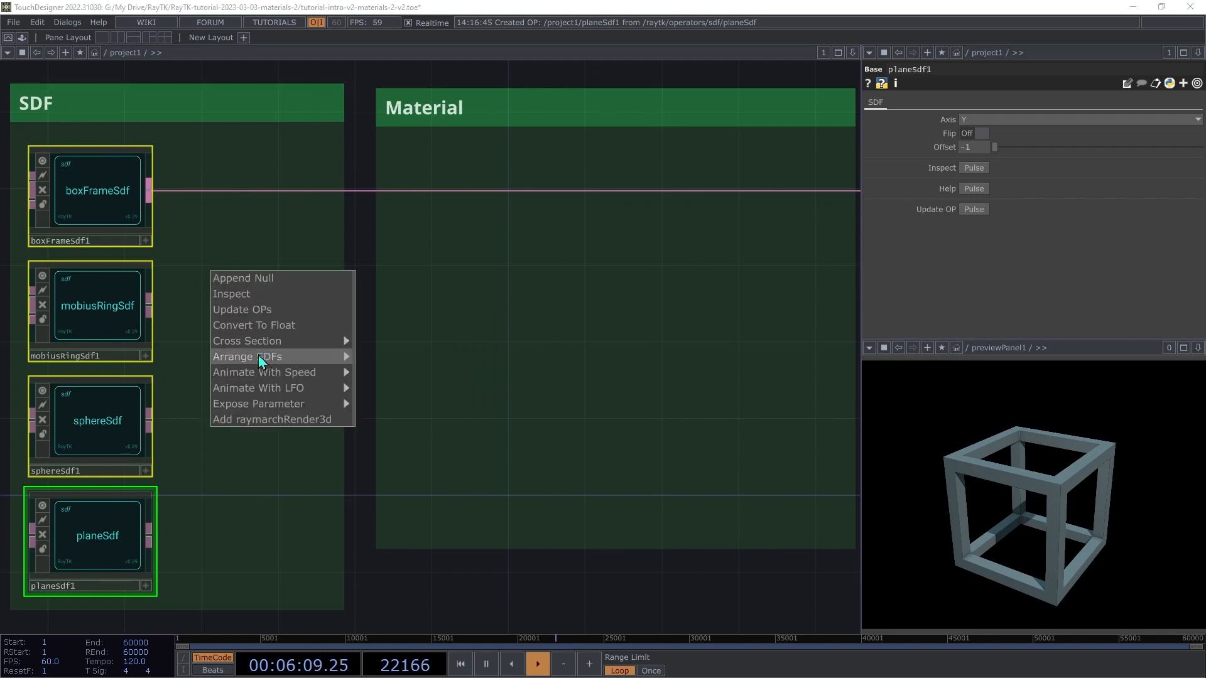
mouse_move(253, 357)
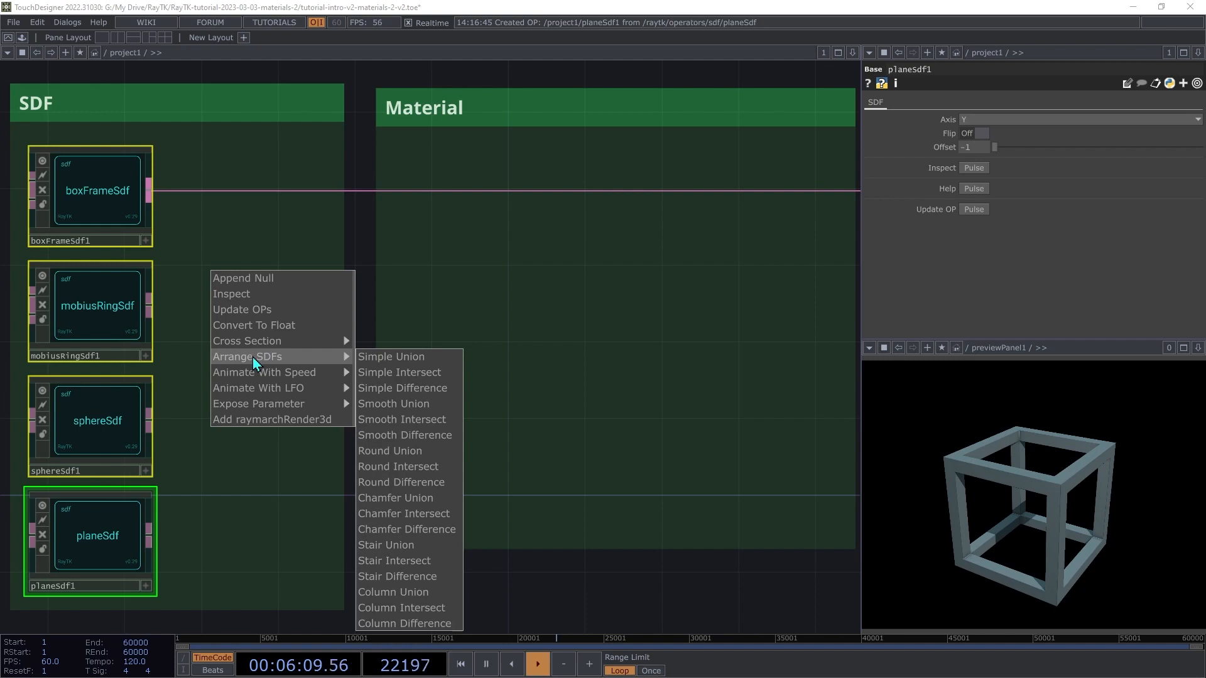
click(385, 357)
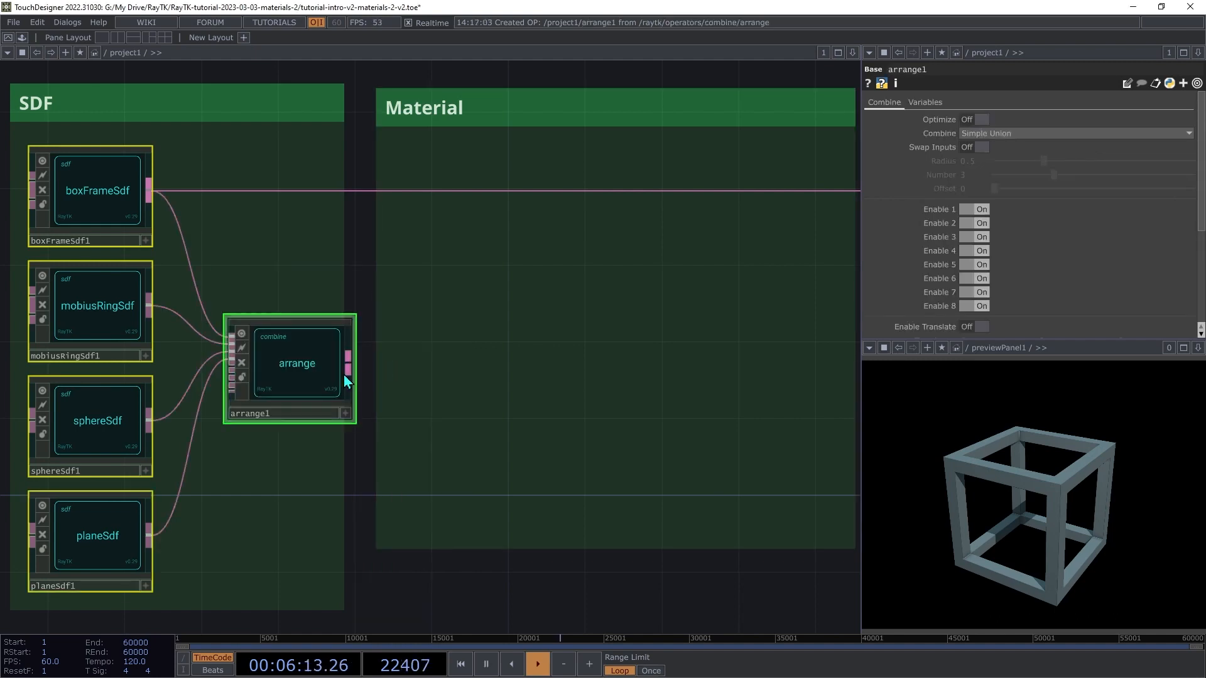
drag(310, 404, 280, 218)
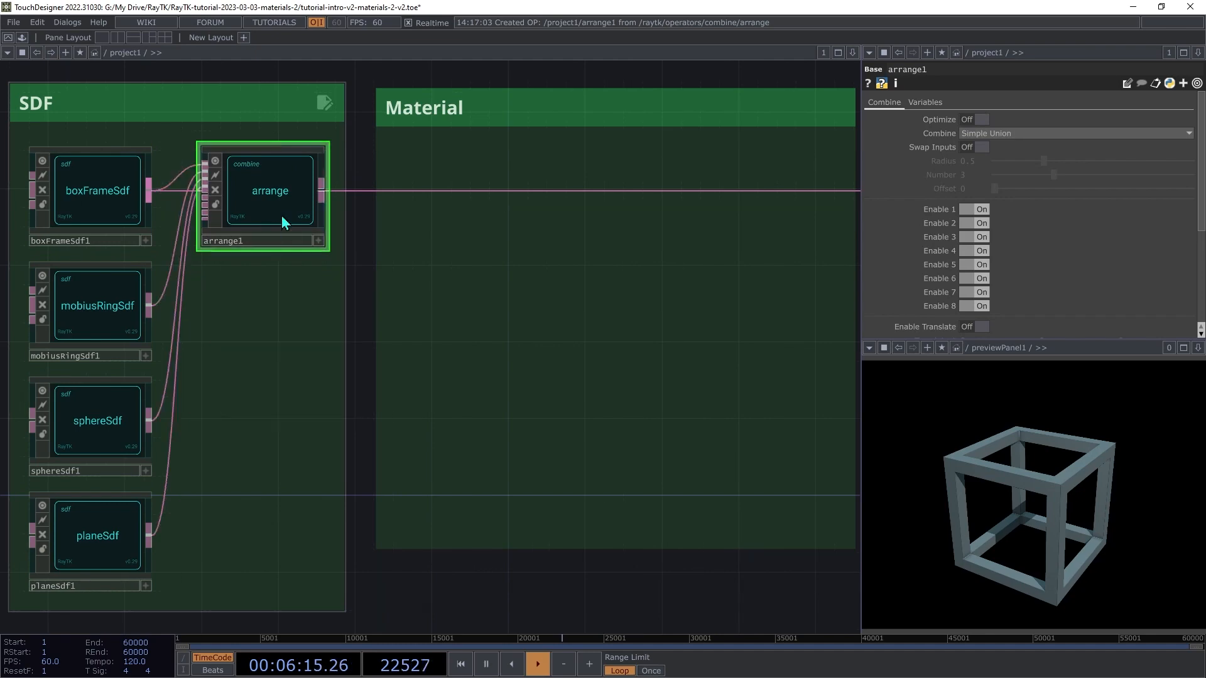
click(320, 190)
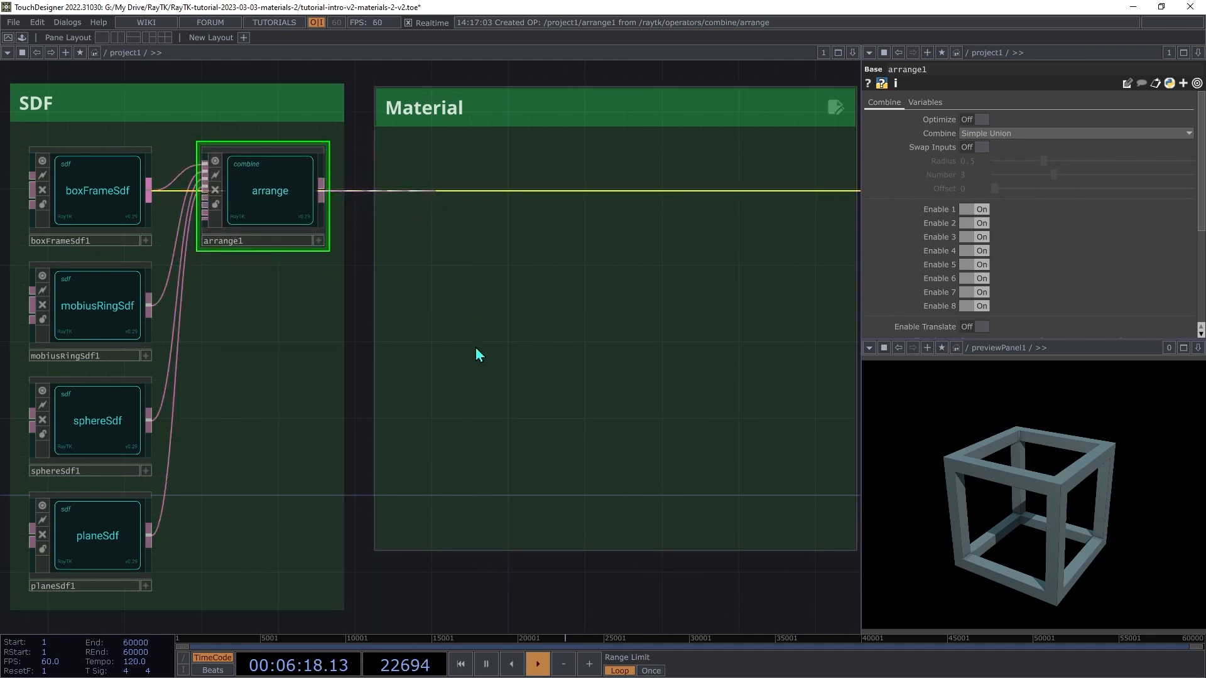
Step: Enable Translate on the arrange operator and set Translate 2 to 1, 1, 0 to offset the mobius ring
scroll(904, 199, down, 4)
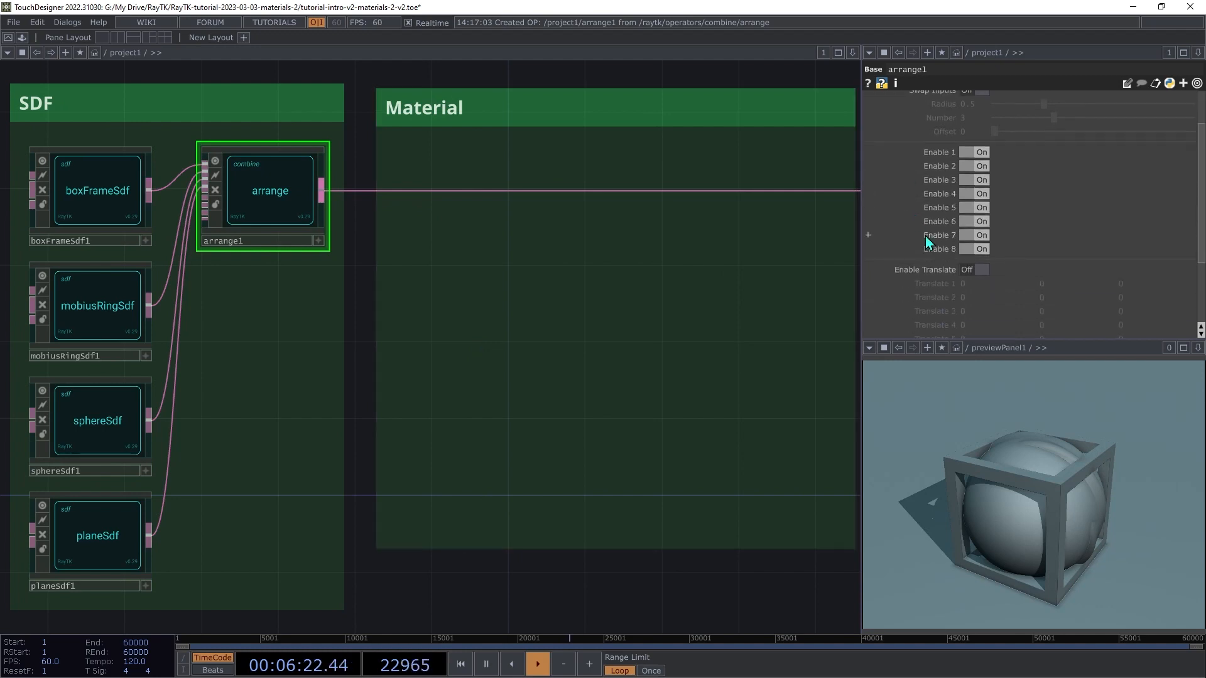
scroll(926, 239, down, 3)
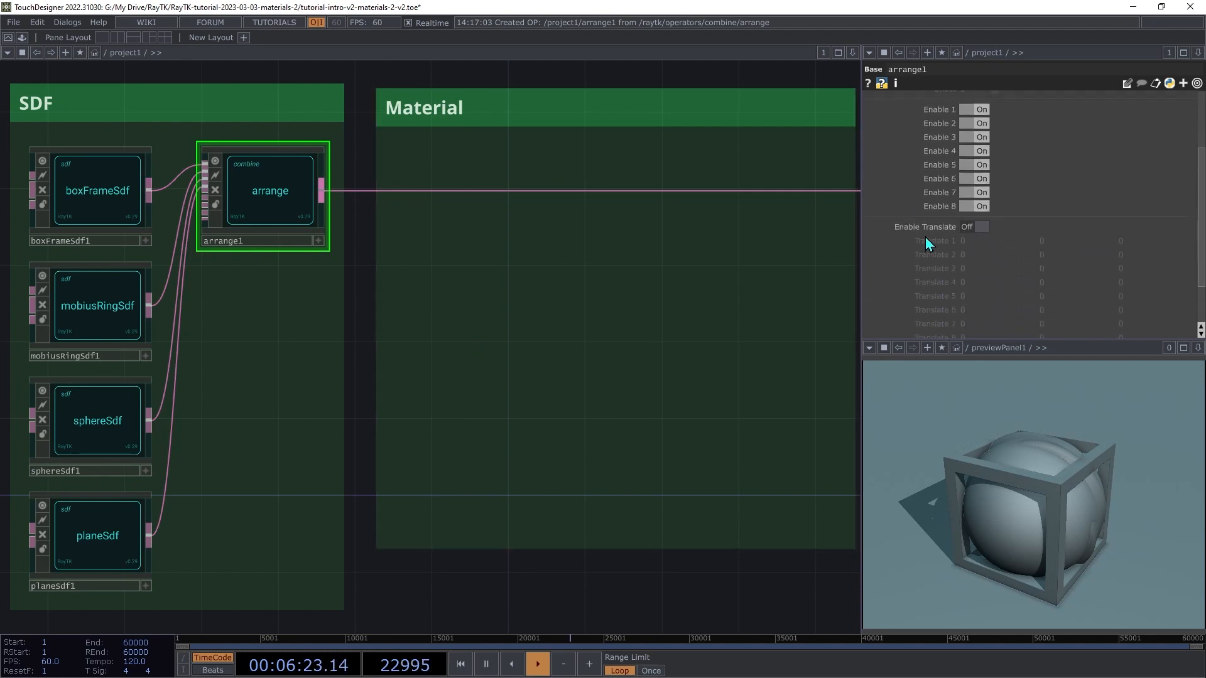
click(974, 227)
scroll(970, 241, down, 2)
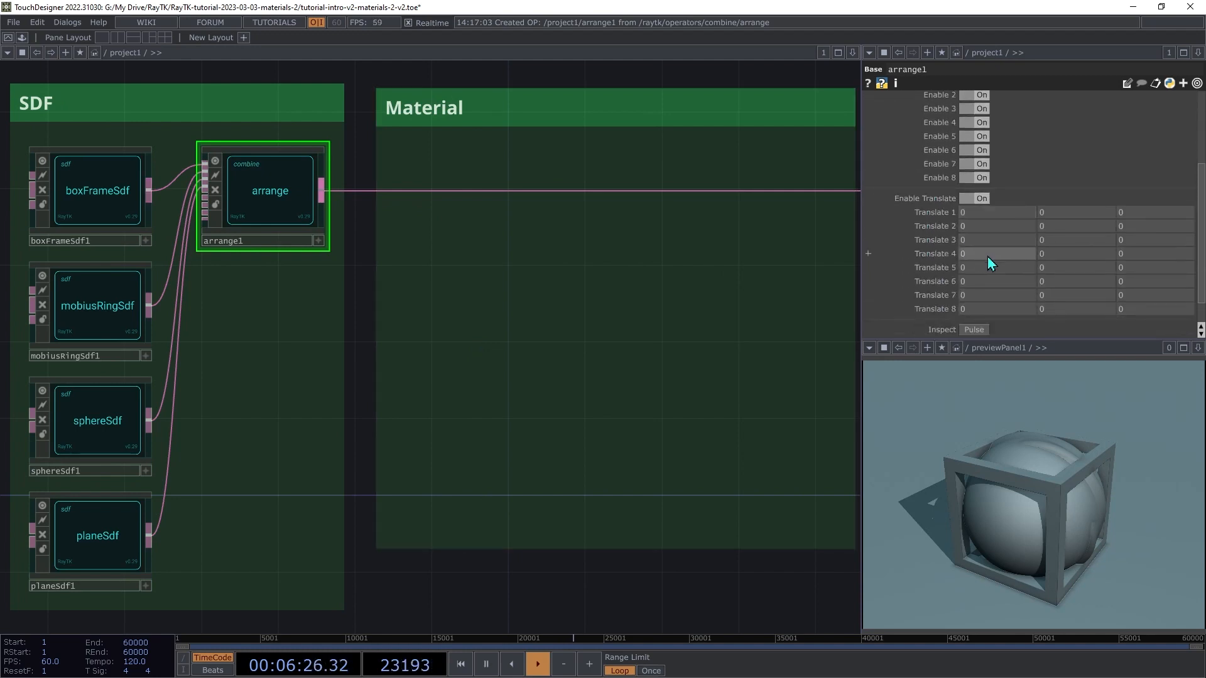
scroll(987, 256, down, 1)
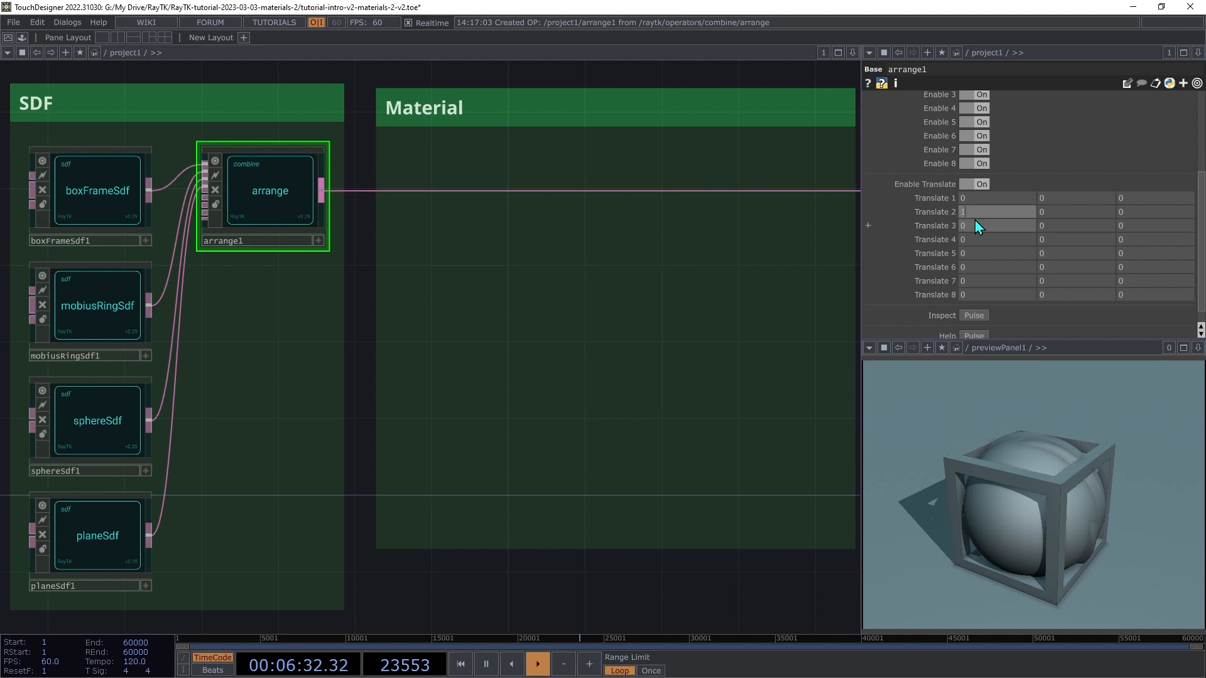
text(1)
key(Tab)
text(1)
key(Tab)
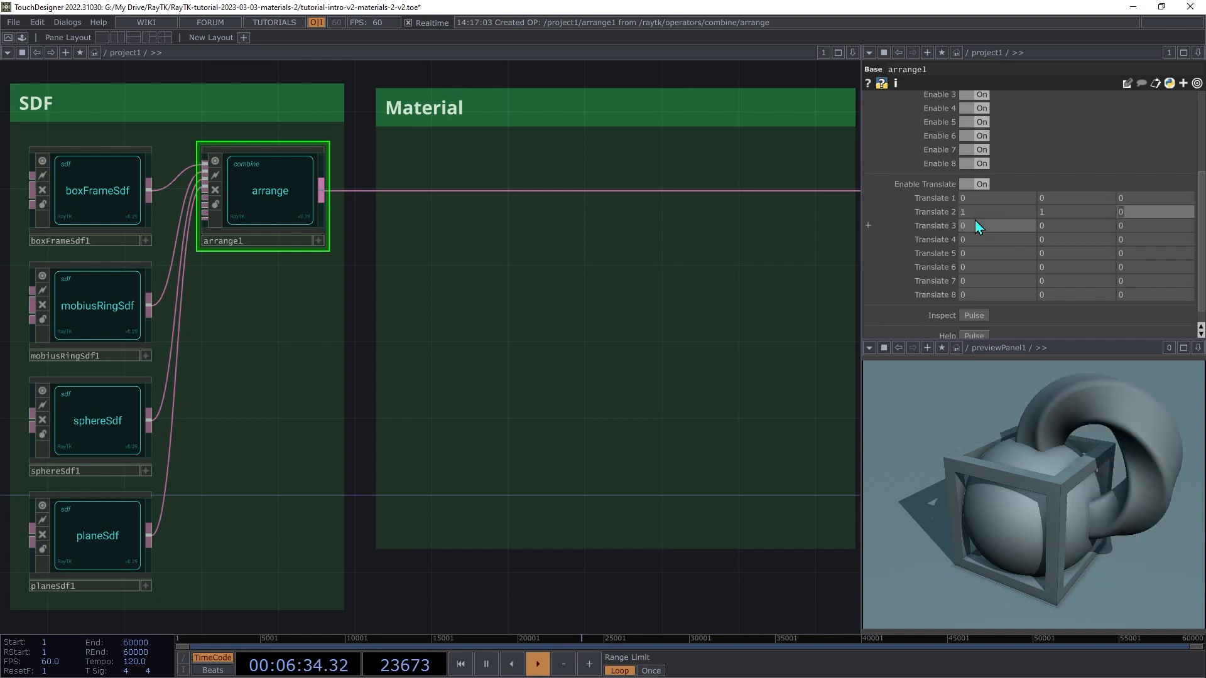
Step: Set the arrange operator's Translate 3 to -1.5, 0, 0.5 to offset the sphere, and turn on Optimize
key(Tab)
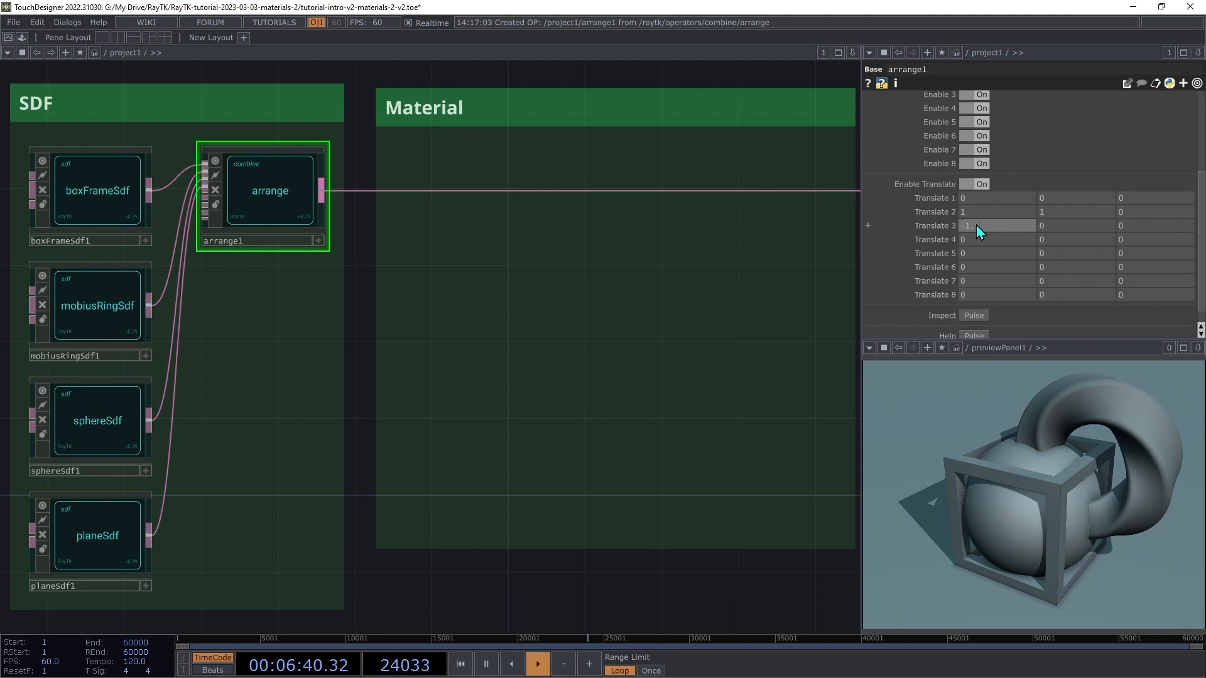
text(5)
key(Tab)
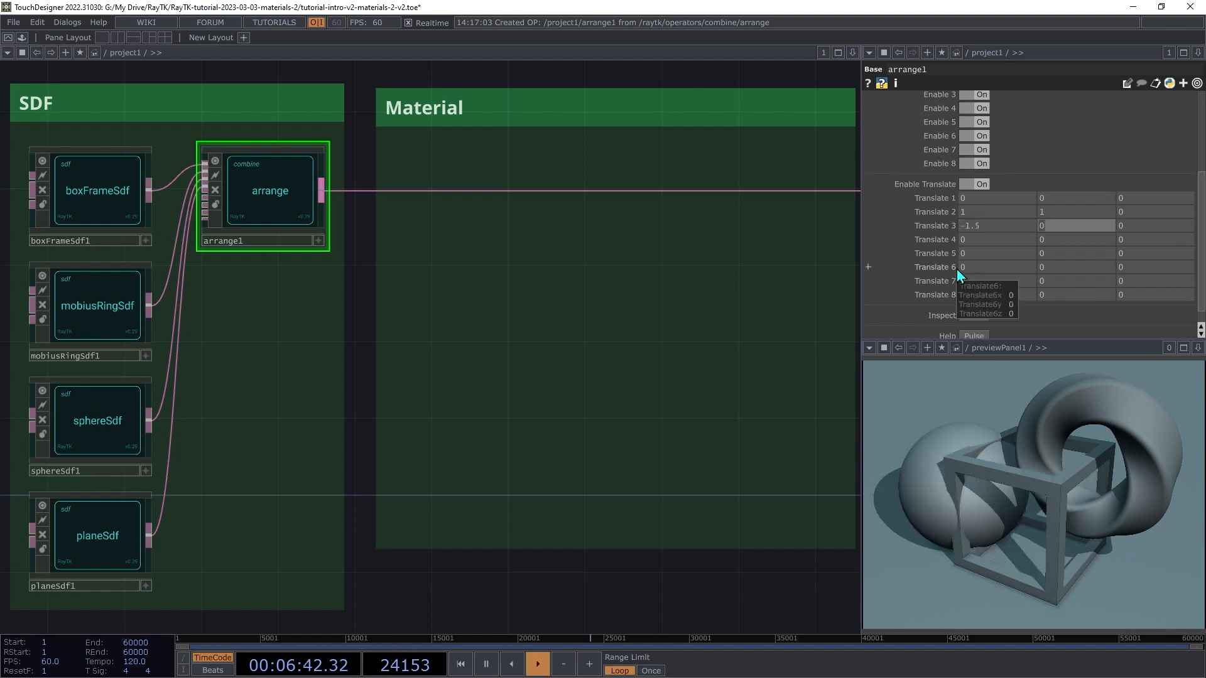
key(Tab)
text(0.5)
key(Tab)
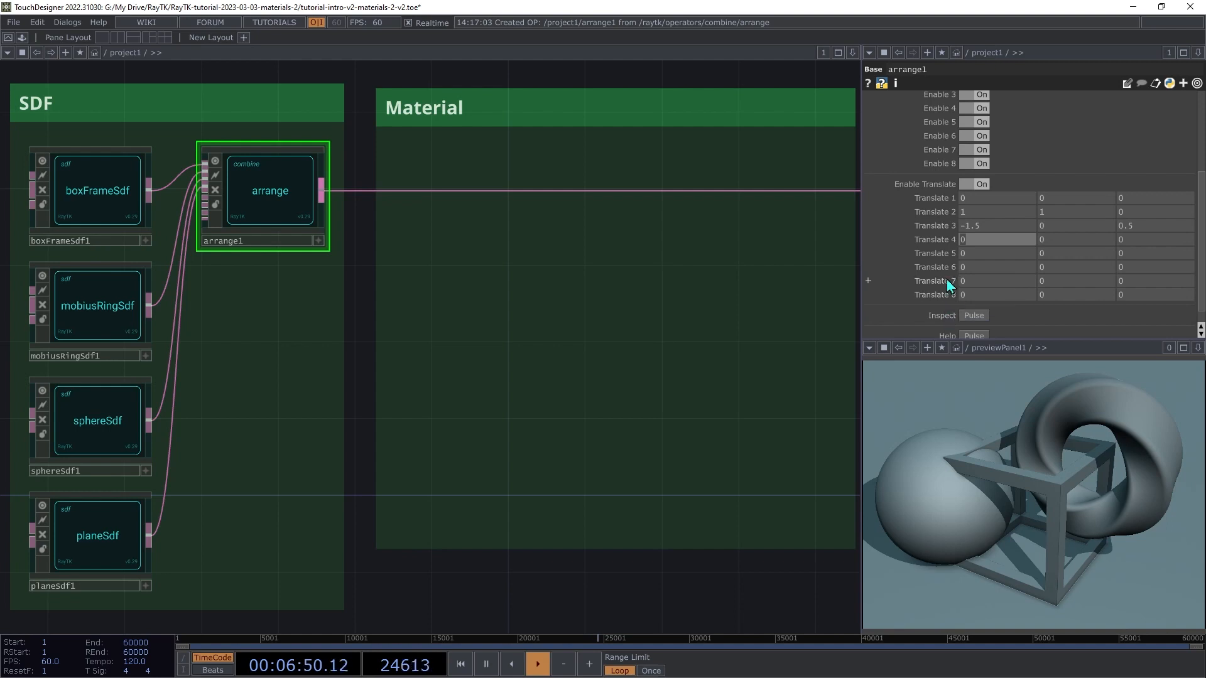
scroll(950, 283, up, 5)
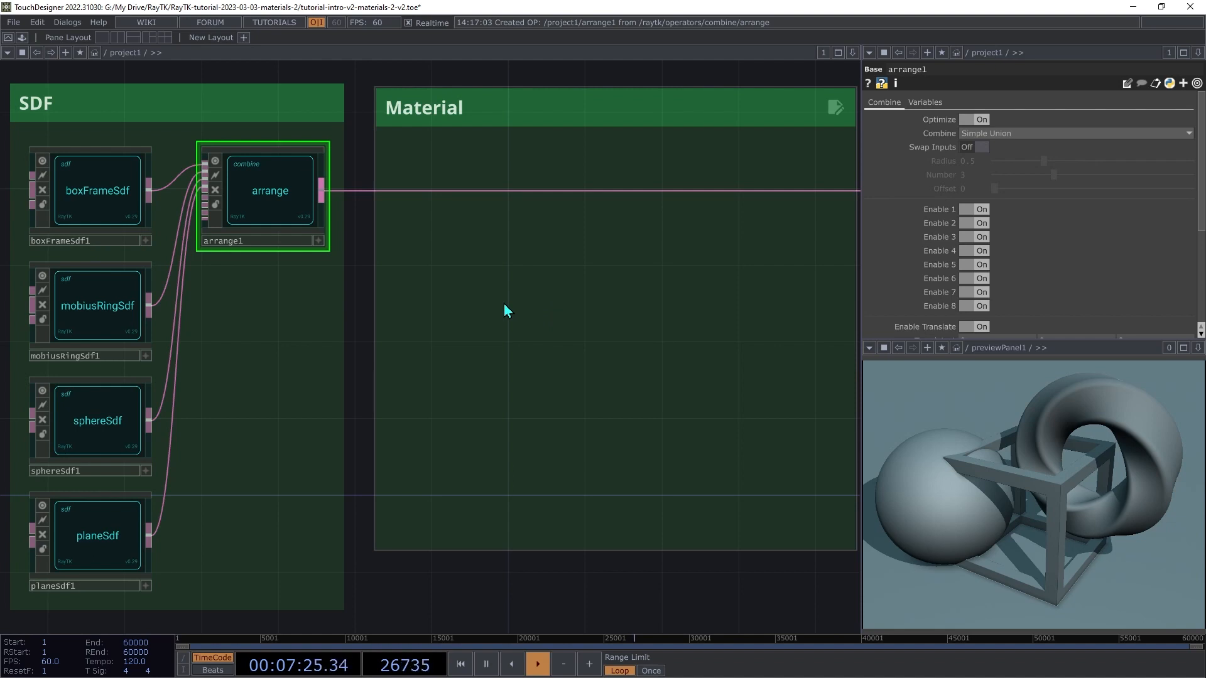
Step: Add a modularMat to the Material box and wire it between the arrange operator and the renderer
key(alt+r)
text(modul)
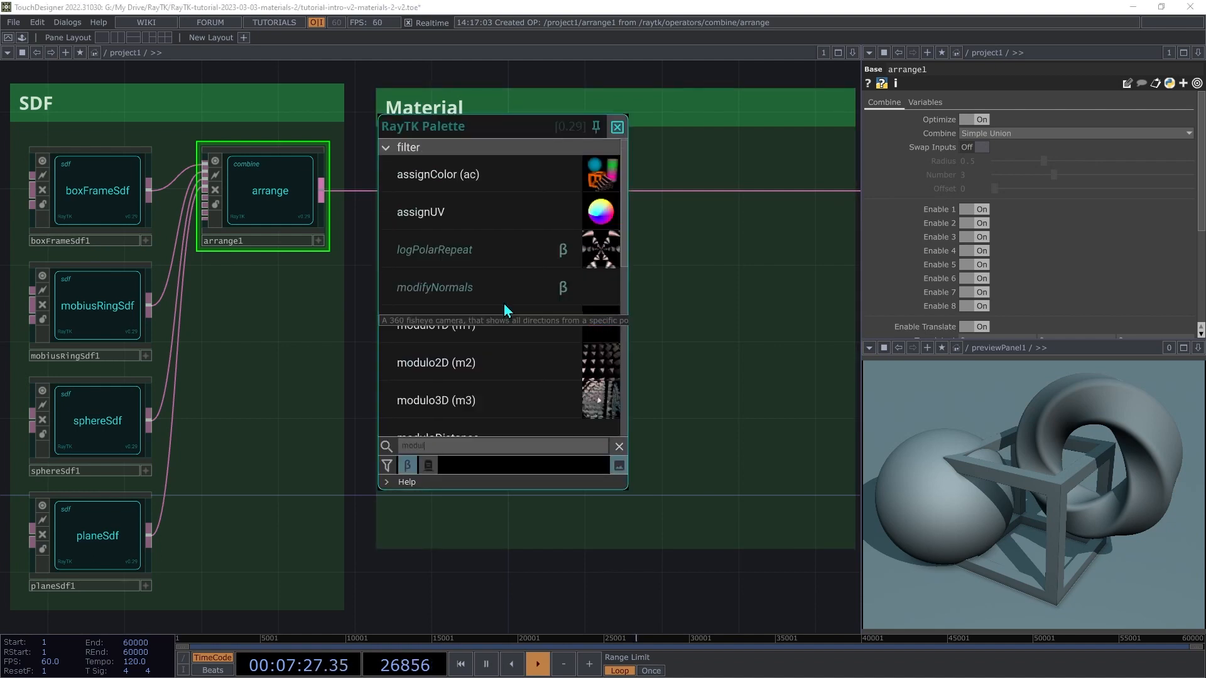
text(arm)
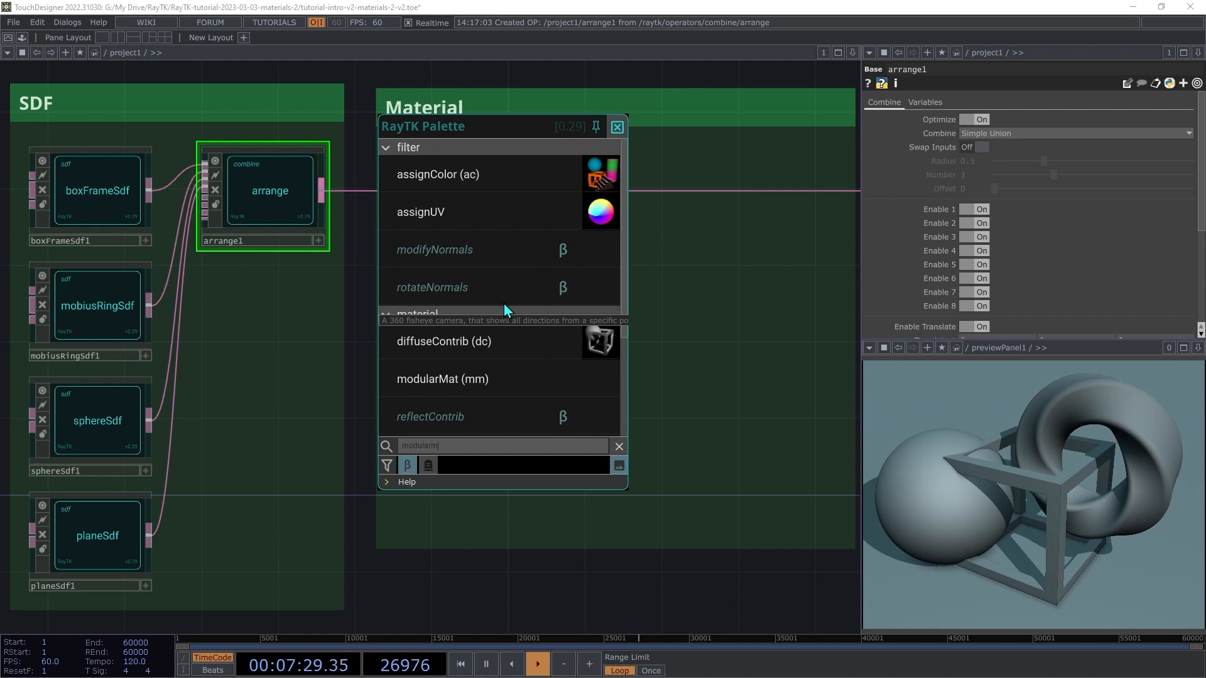
click(462, 383)
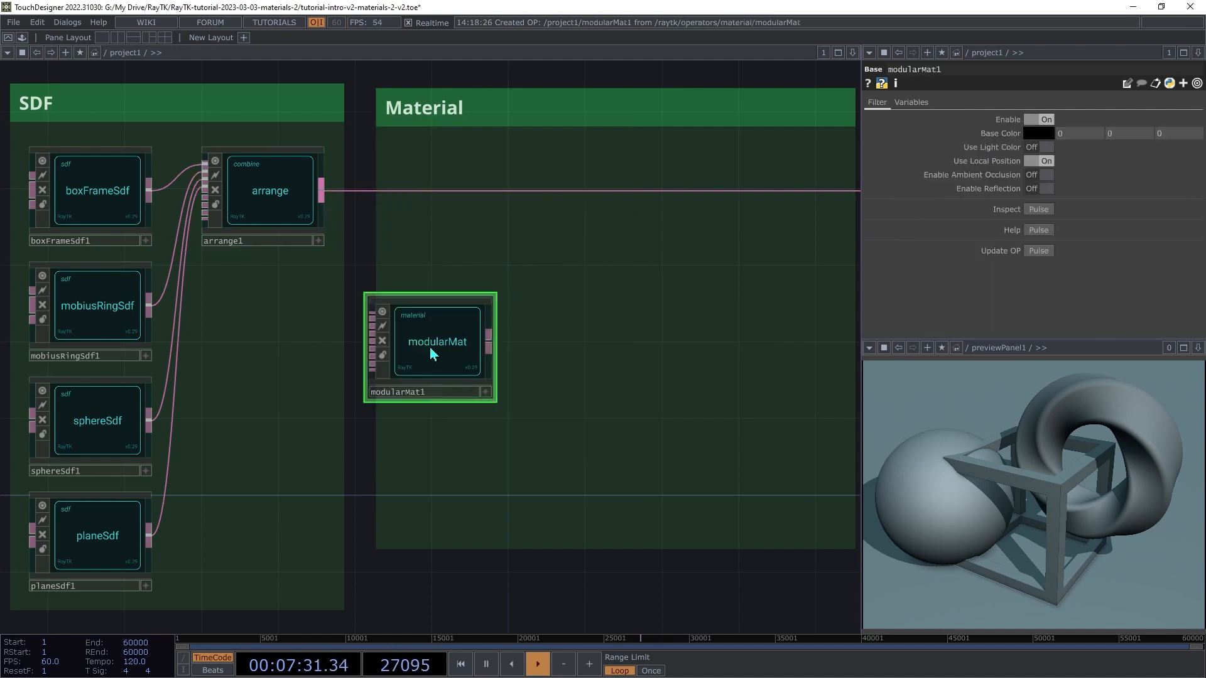
drag(463, 390, 565, 318)
drag(474, 243, 321, 190)
drag(593, 270, 718, 191)
drag(540, 268, 751, 212)
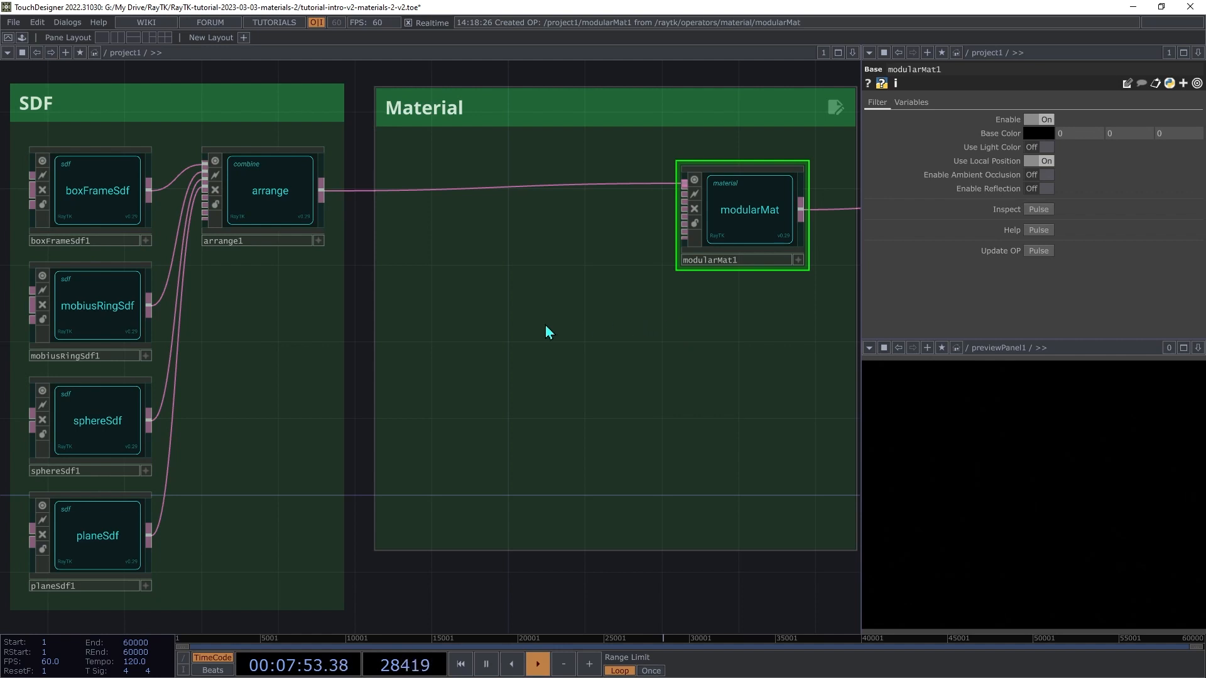
Step: Add a diffuseContrib to the Material box, wired into modularMat's second input, and set its Albedo to 1
key(ctrl+b)
text(diff)
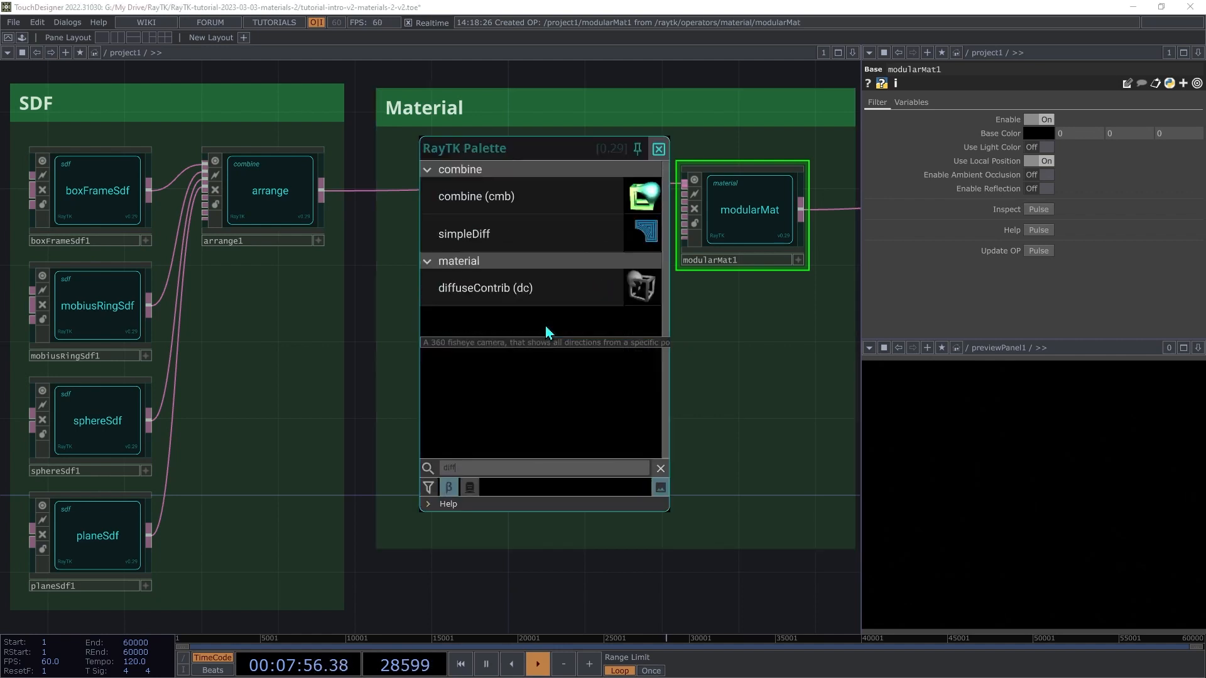
click(495, 288)
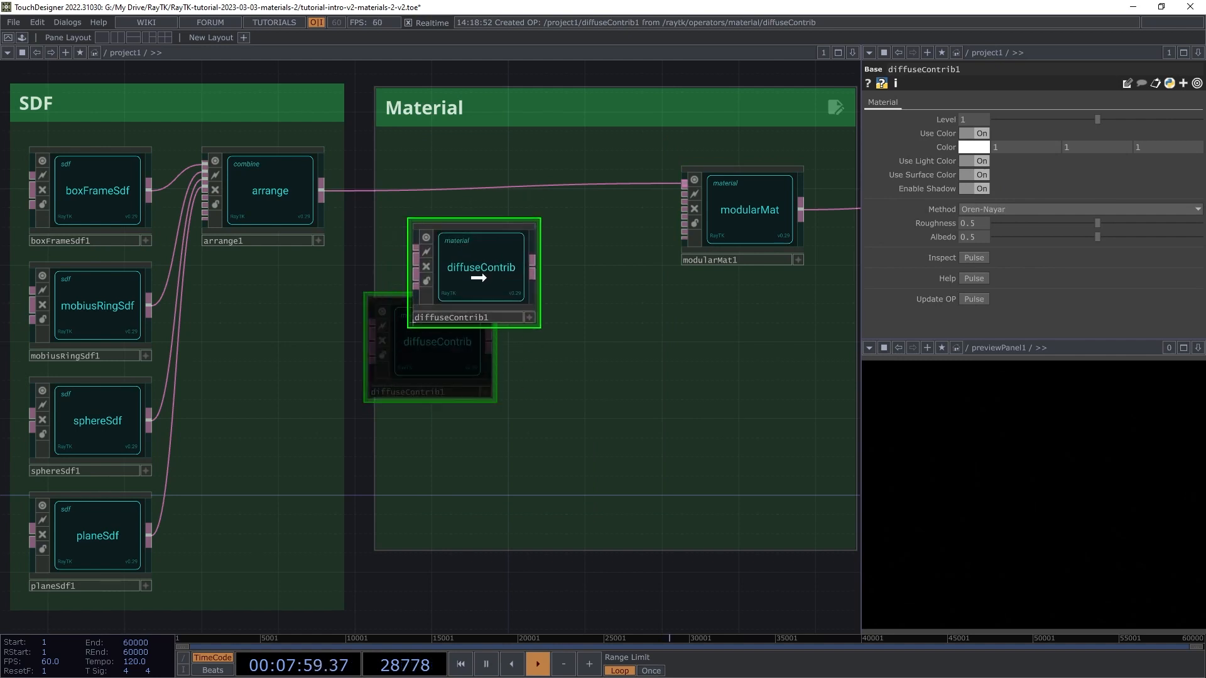
click(481, 289)
click(533, 265)
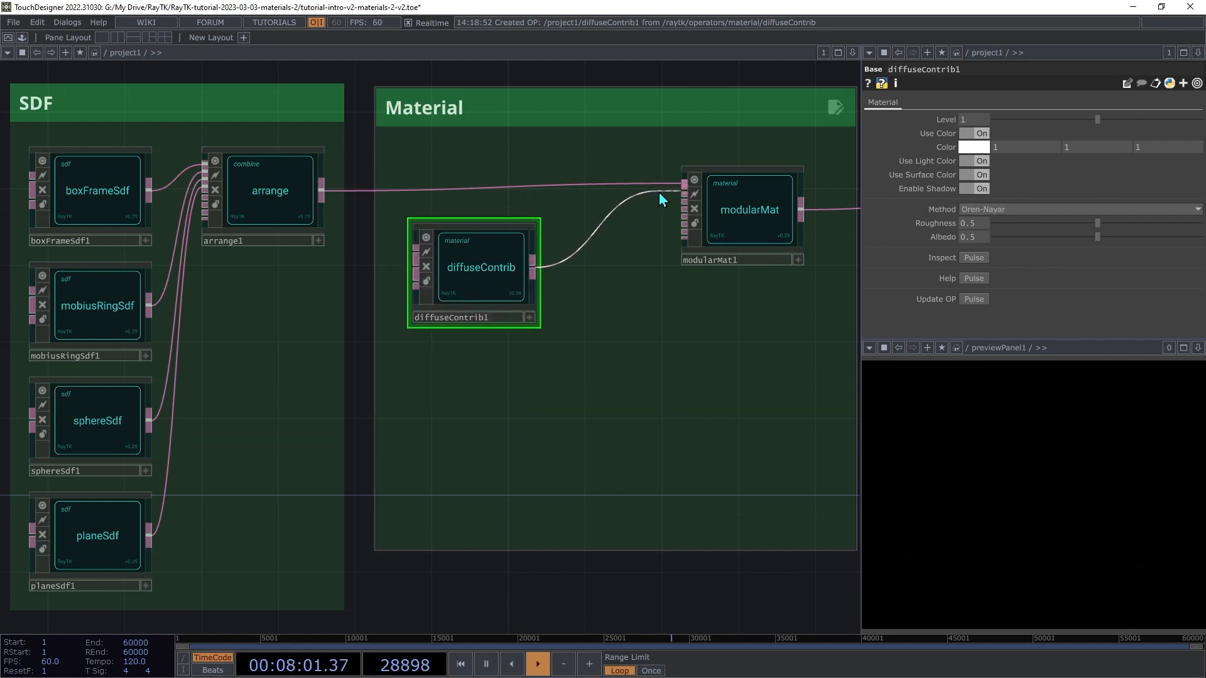
click(660, 193)
drag(456, 277, 455, 258)
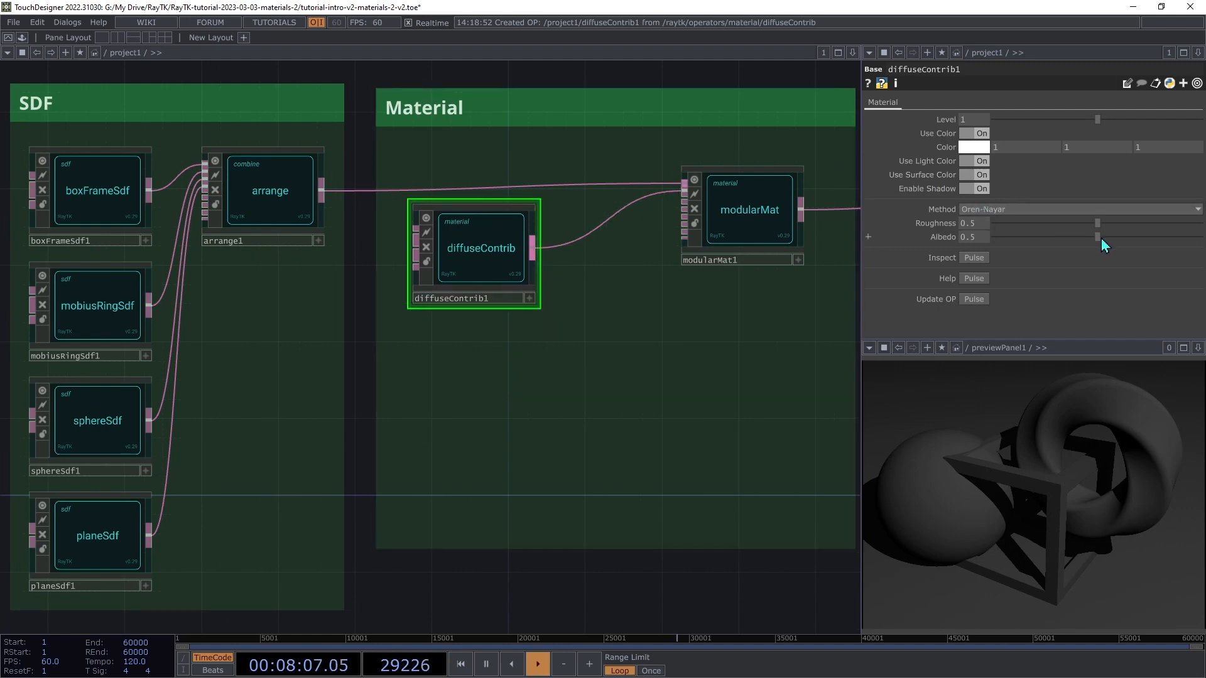
drag(1102, 239, 1176, 243)
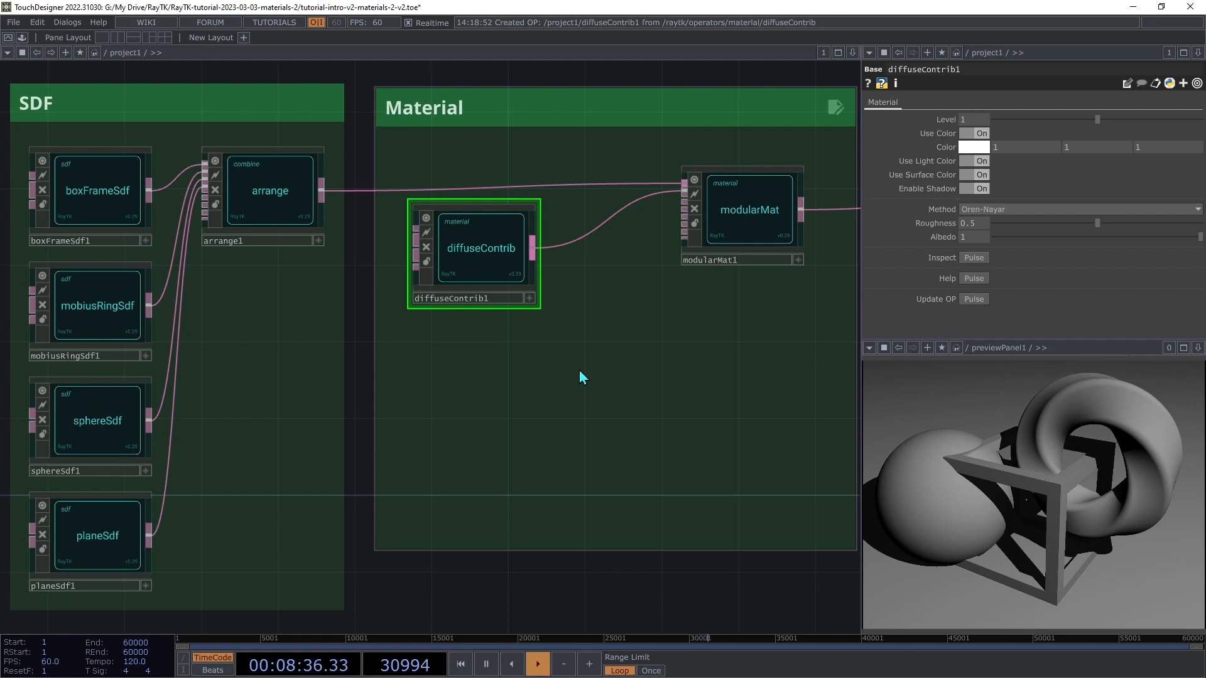
Step: Add a goochShadingContrib below diffuseContrib and wire it into modularMat in place of the diffuse contribution
key(alt+r)
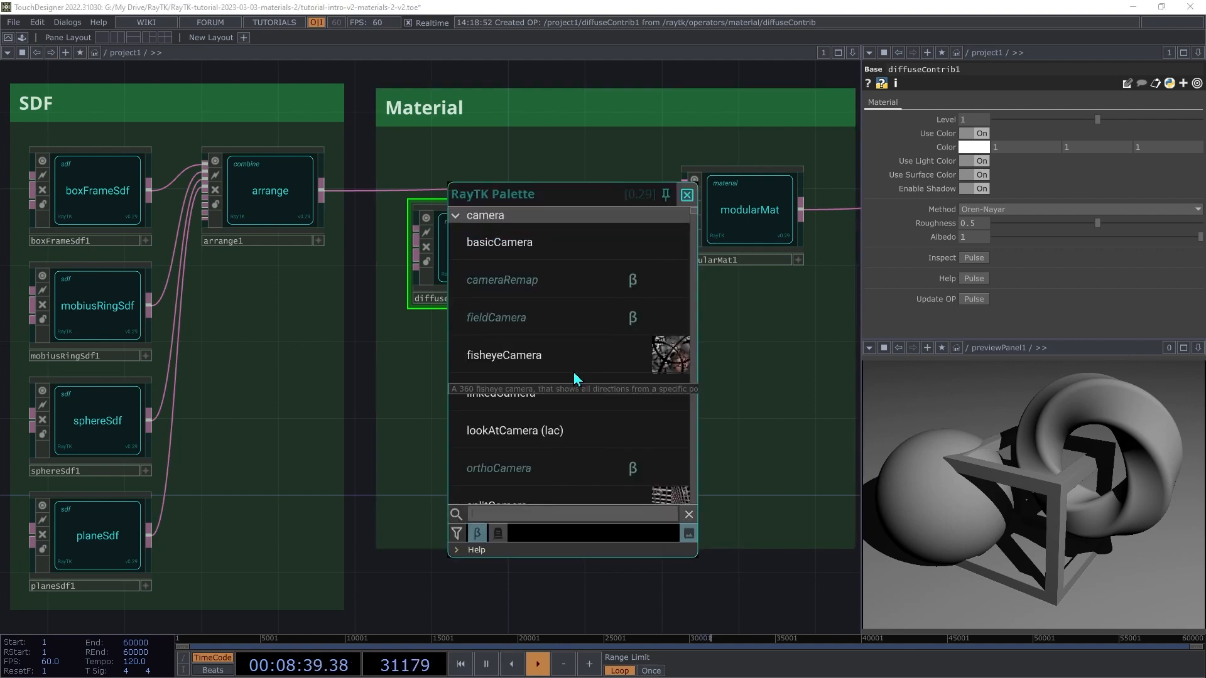
text(goo)
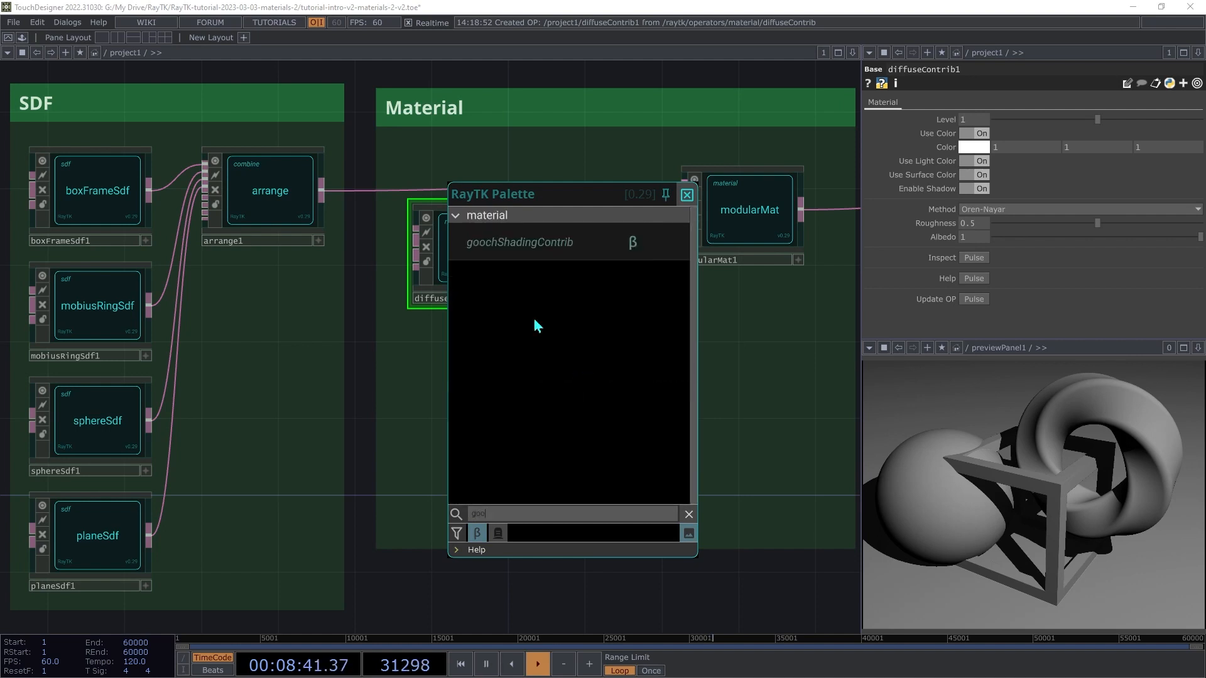
click(513, 254)
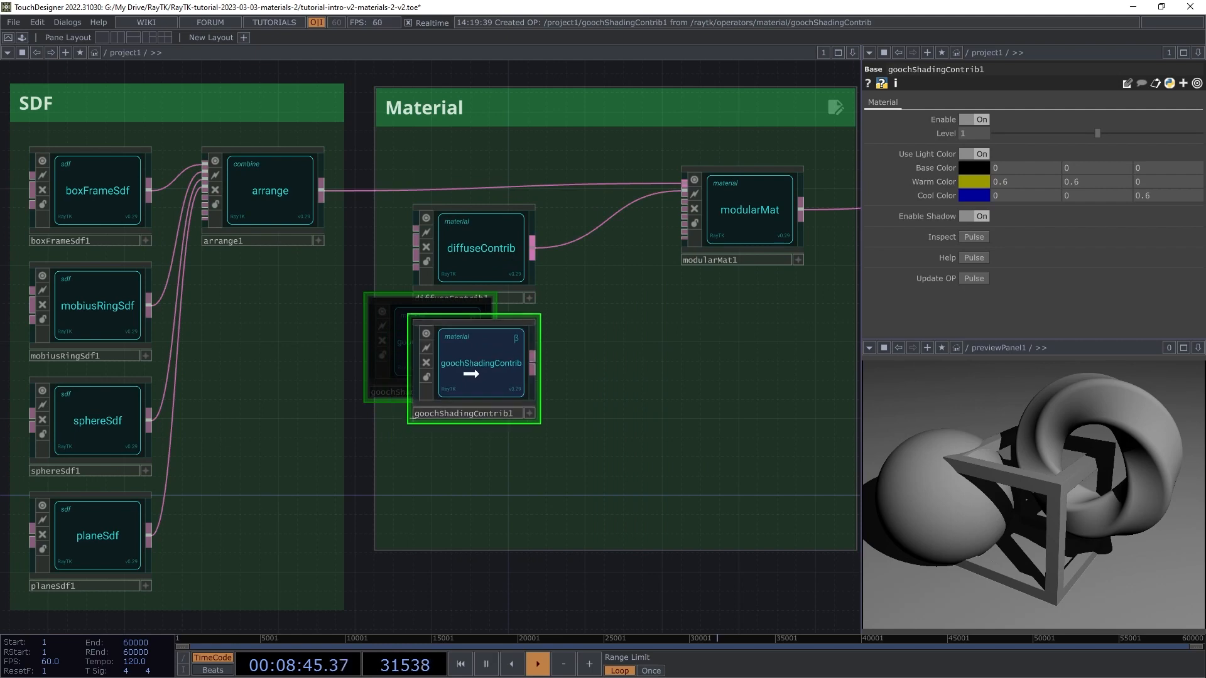
click(471, 373)
drag(533, 364, 594, 252)
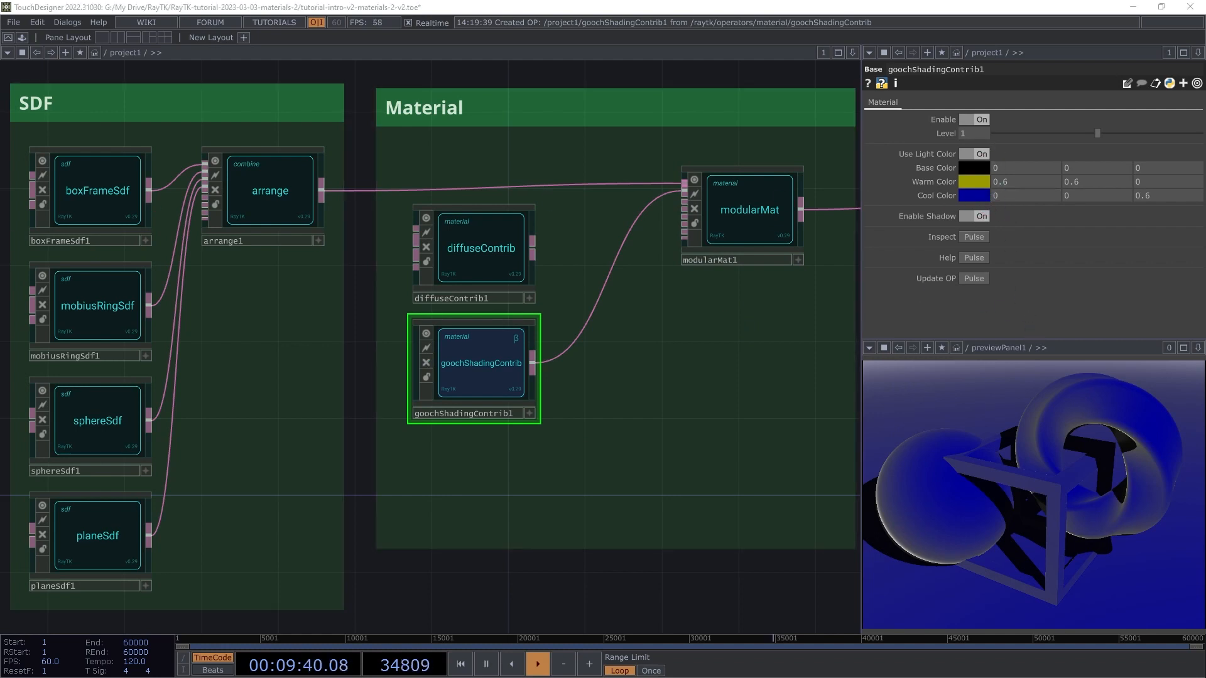
Step: Set goochShadingContrib's Cool Color to 0.17, 0, 0.6 and its Warm Color to 0.8268333, 0.902, 0
click(974, 196)
mouse_move(838, 405)
mouse_down()
mouse_move(863, 403)
mouse_move(790, 404)
mouse_move(844, 405)
mouse_up()
click(898, 242)
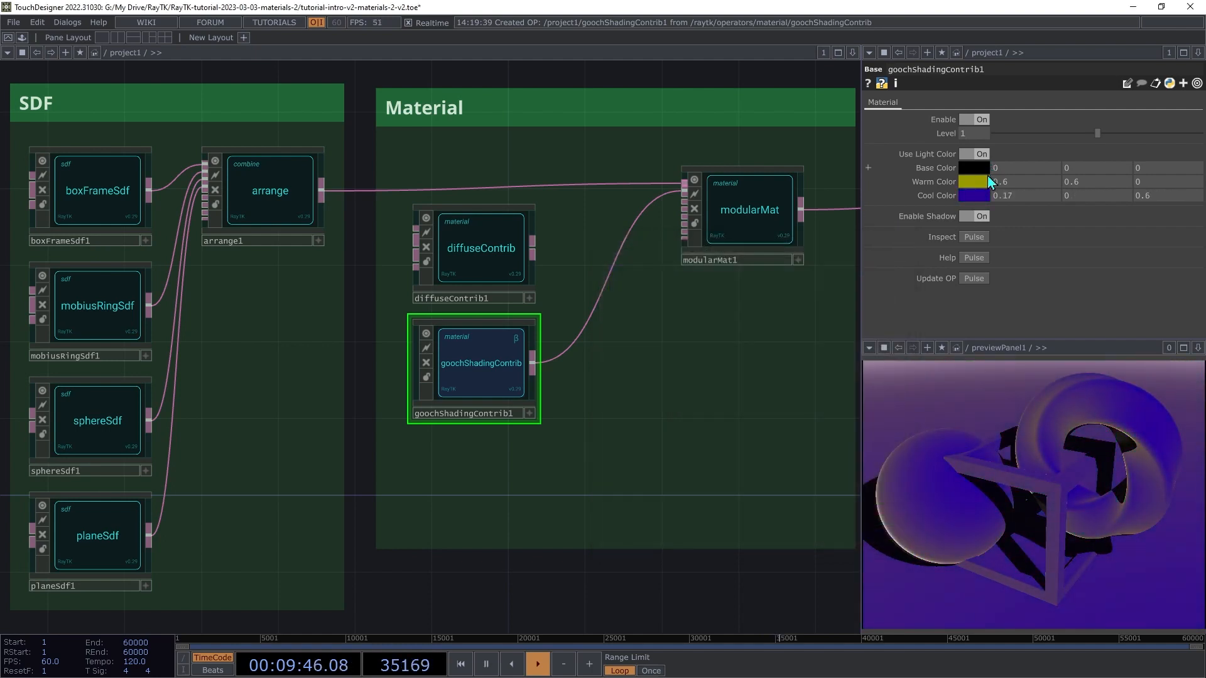
click(980, 182)
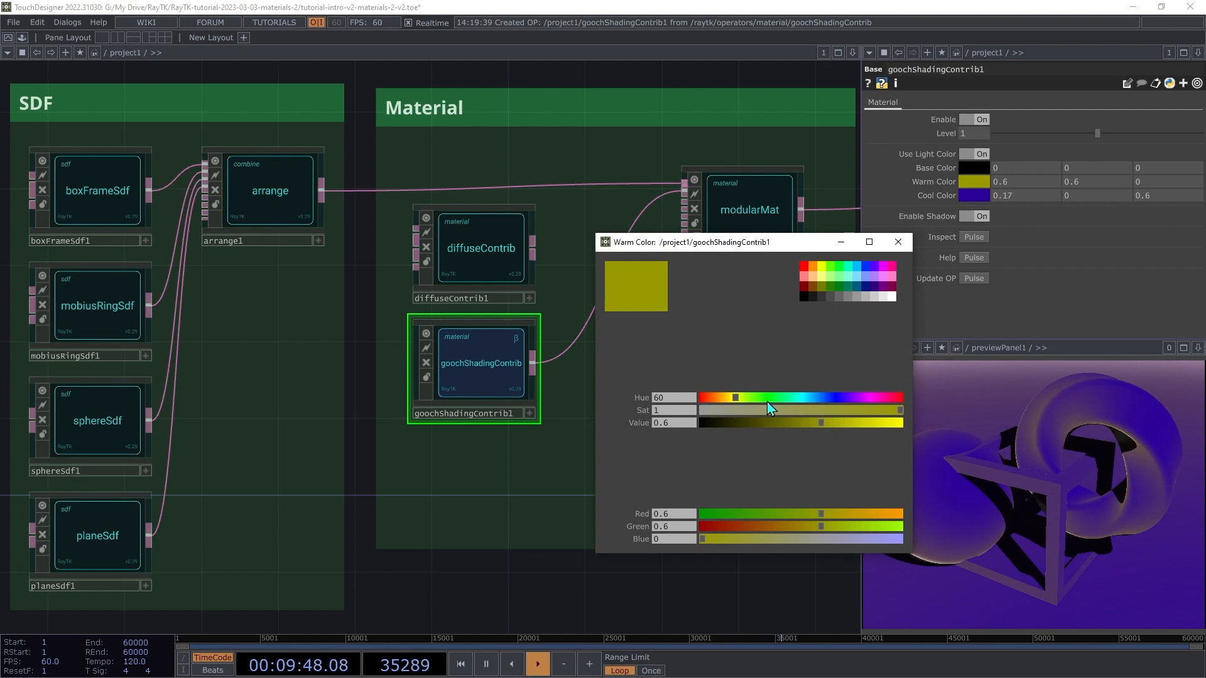
drag(770, 401, 743, 417)
drag(872, 423, 883, 423)
click(891, 246)
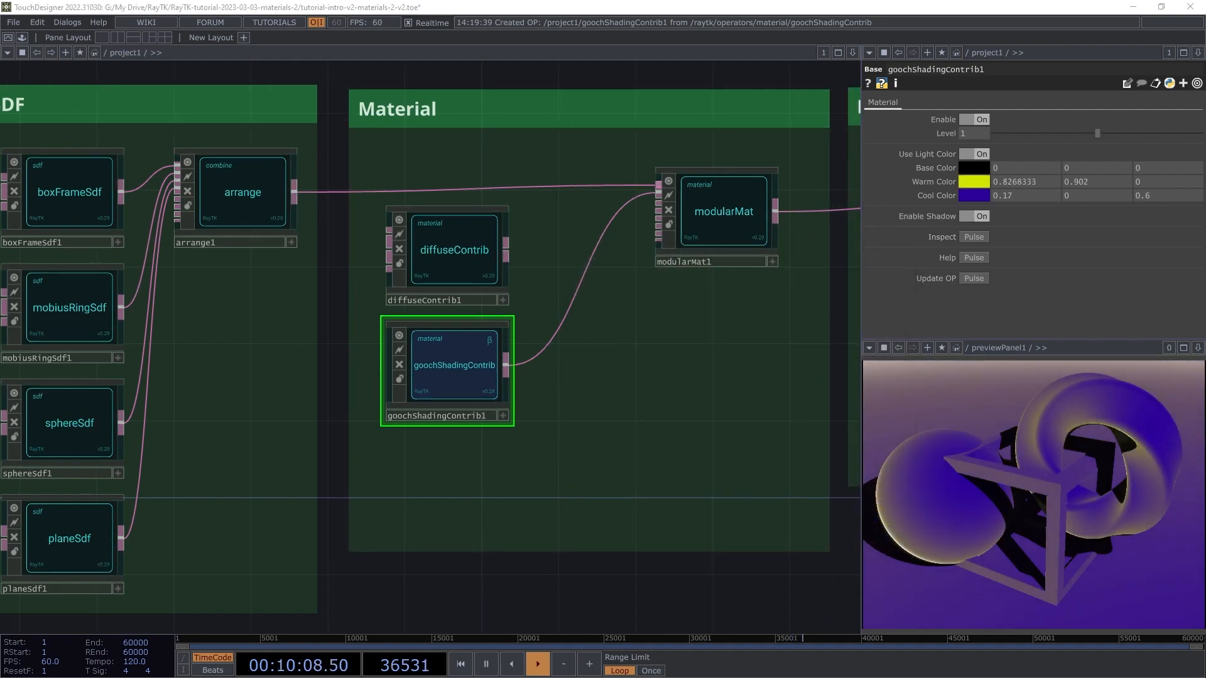
Step: Try different X positions for the point light to test its effect on the Gooch shading
drag(802, 457, 523, 471)
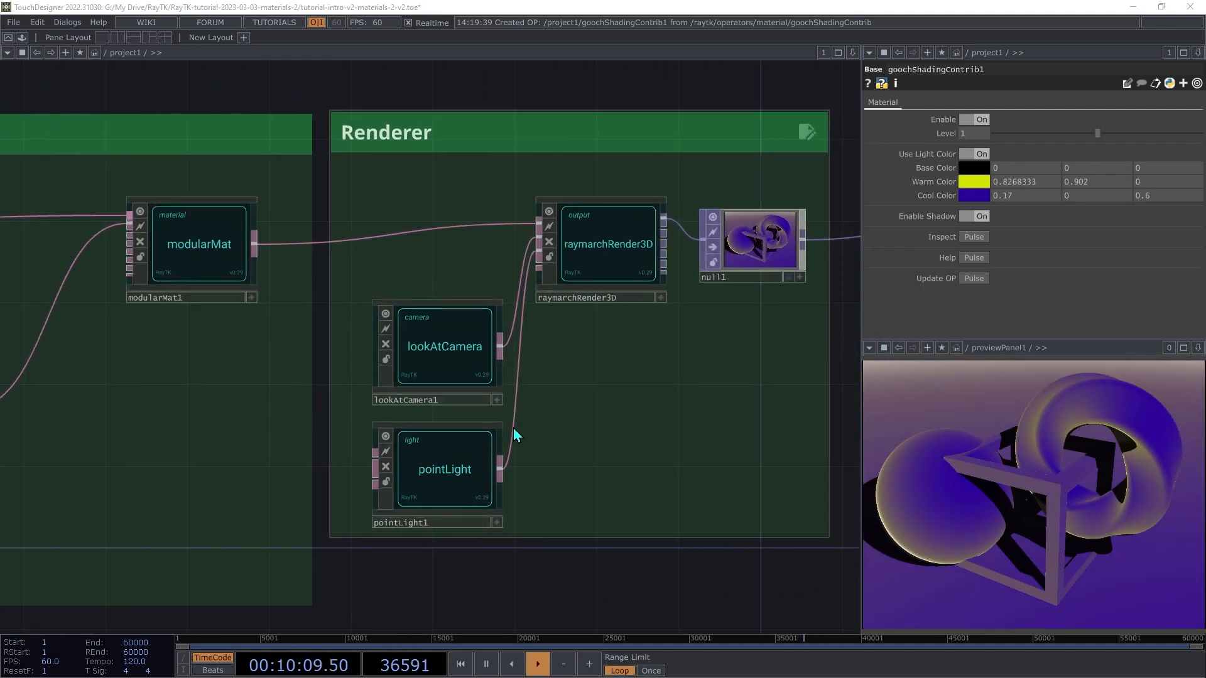
click(450, 476)
middle_drag(986, 121, 1005, 102)
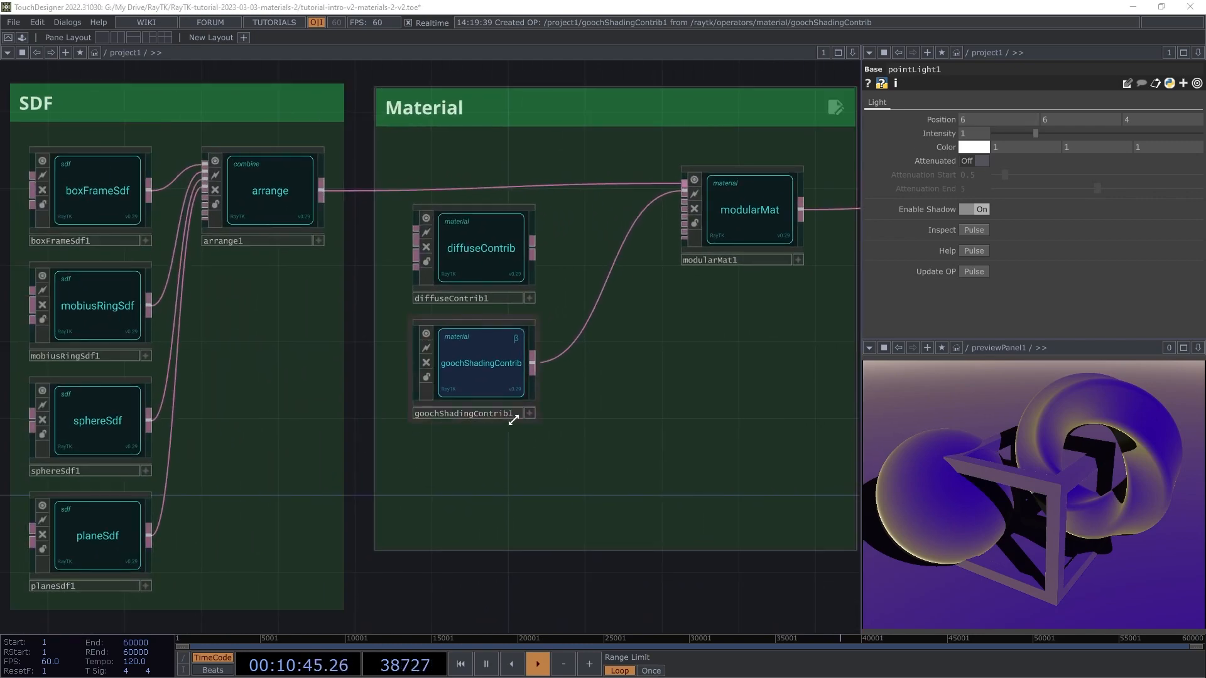
Step: Add an iridescenceContrib below goochShadingContrib and wire it into modularMat in place of the Gooch contribution
key(alt+r)
text(iri)
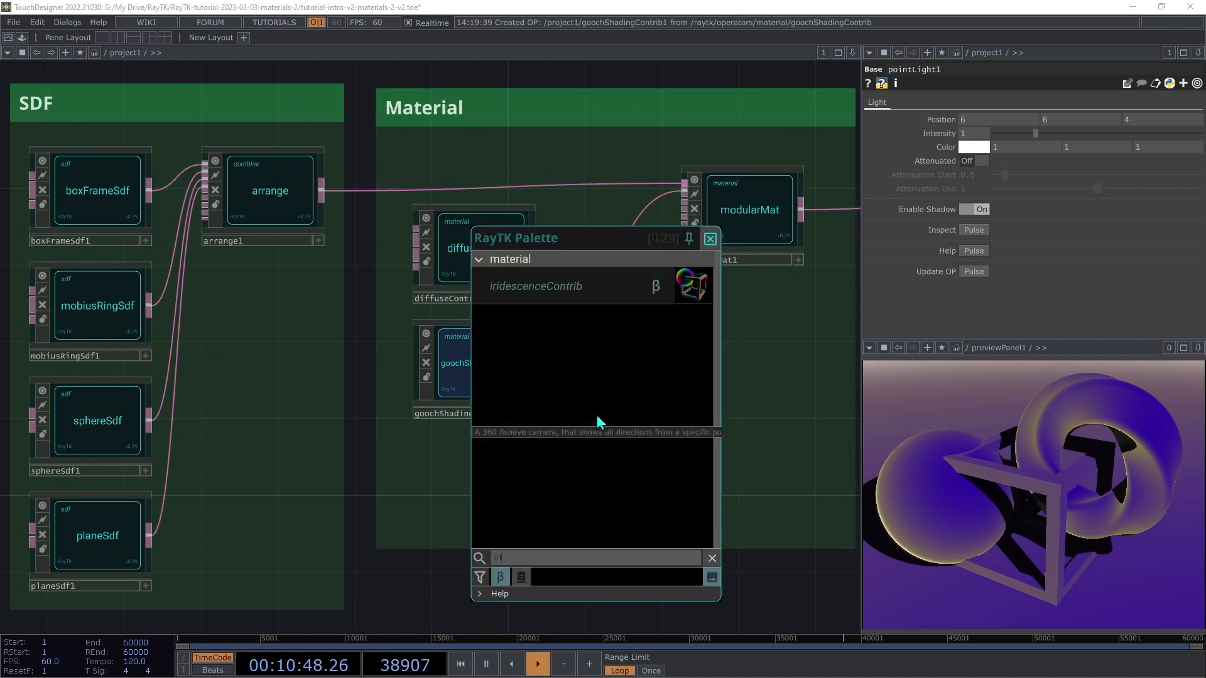
click(557, 296)
drag(422, 363, 464, 502)
drag(533, 472, 584, 340)
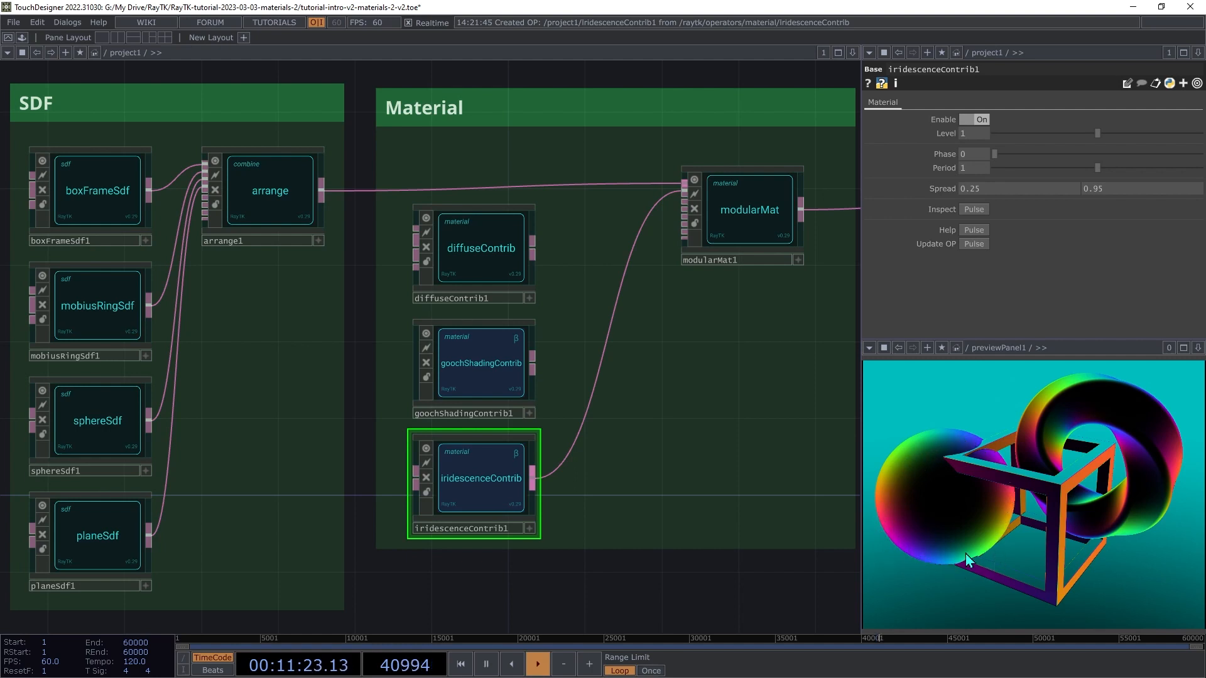
Step: Try Period values of 0.5, 0.6 and 0.25 on iridescenceContrib, then restore the Period to 1
middle_drag(977, 168, 974, 150)
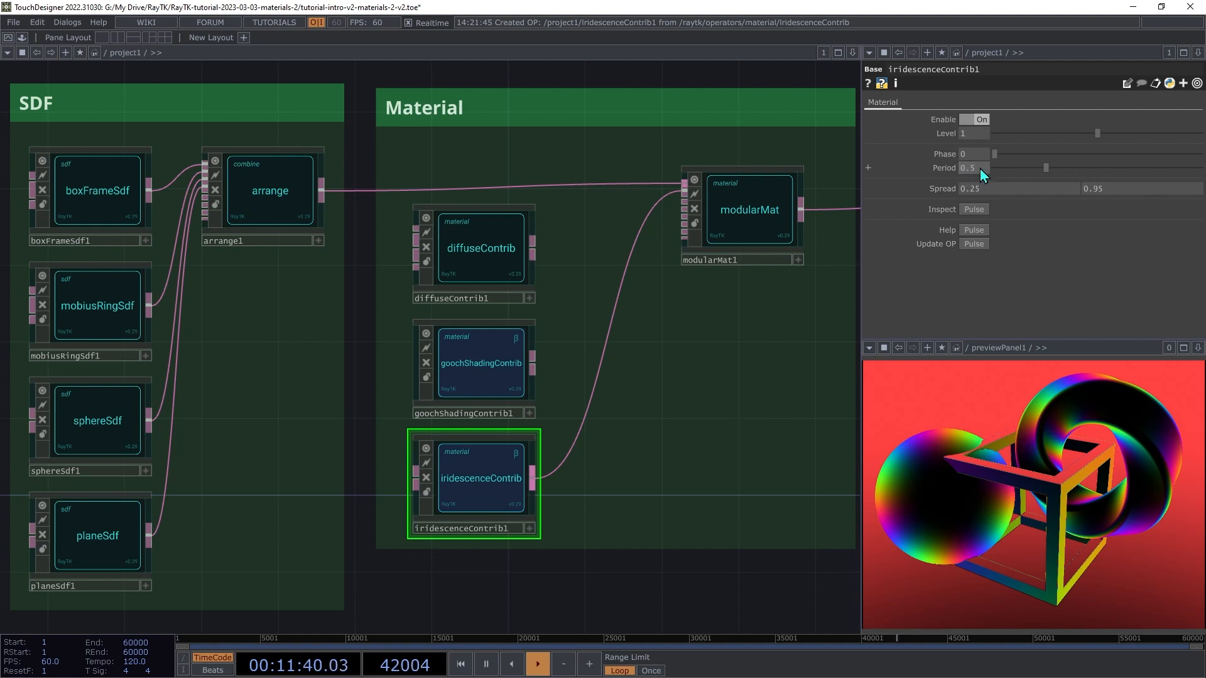
middle_drag(974, 168, 979, 154)
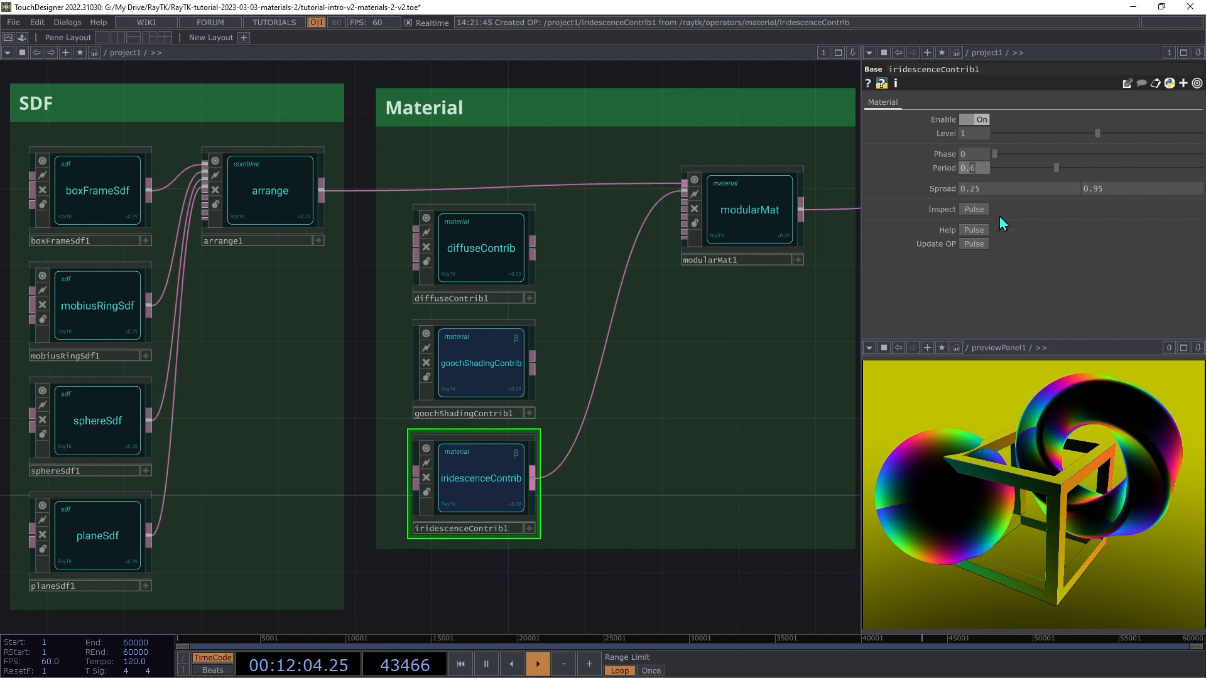
text(0.25)
key(Tab)
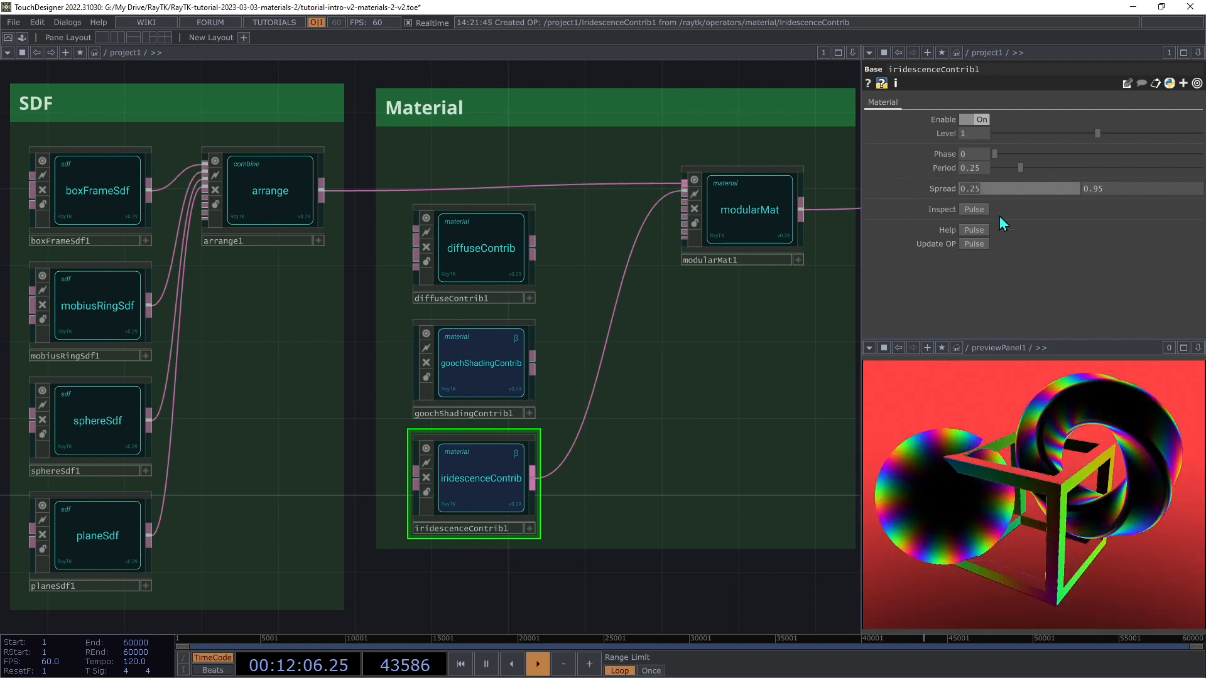
key(shift+Tab)
text(0)
key(Tab)
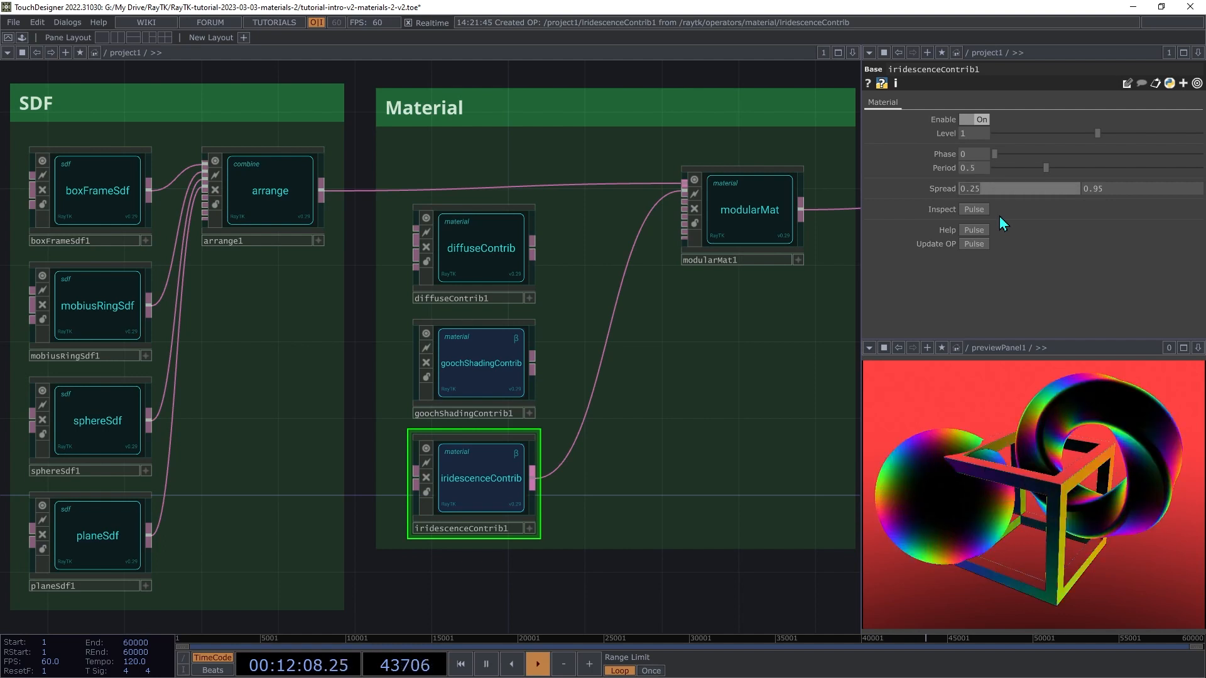
key(shift+Tab)
text(1)
key(Tab)
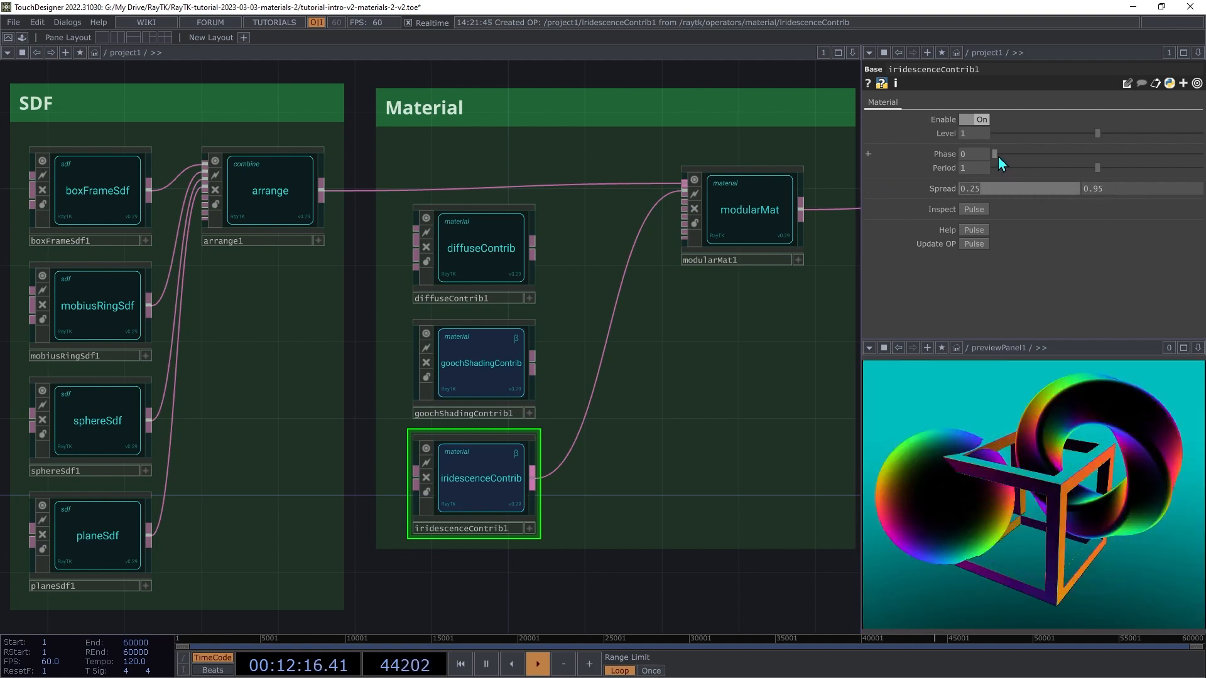
Step: Vary iridescenceContrib's Phase and return it to 0, then set its second Spread value to 1.05
click(996, 156)
drag(996, 157, 979, 280)
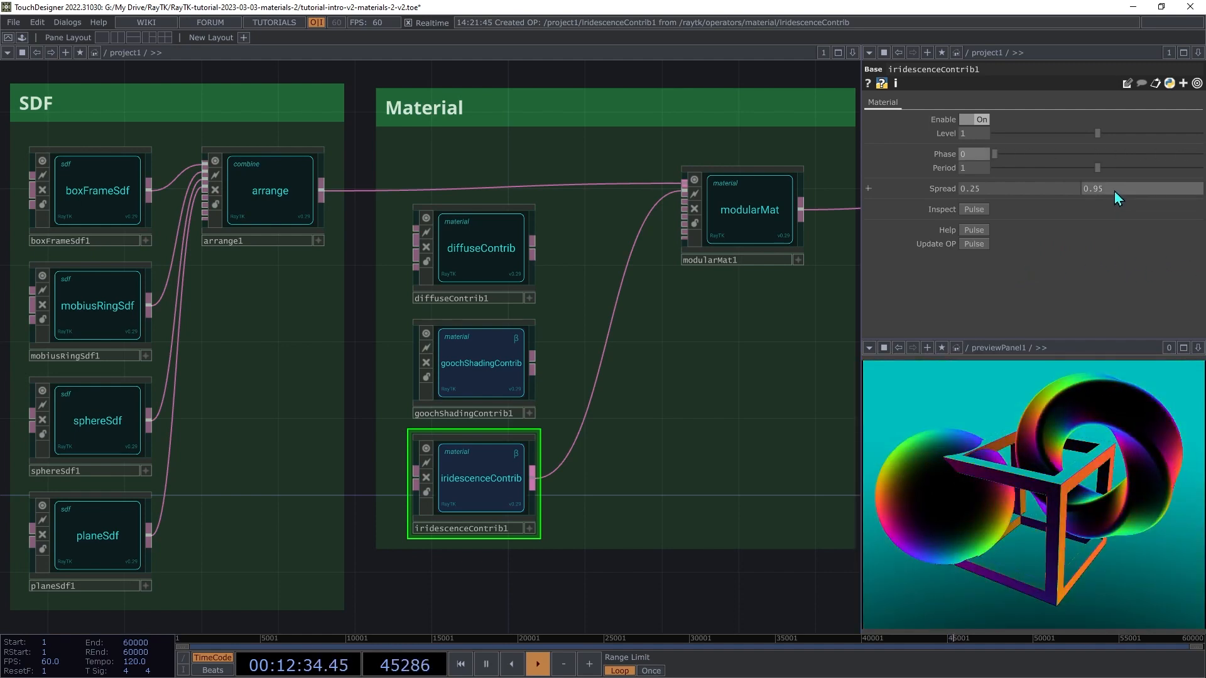
middle_drag(1114, 191, 1110, 165)
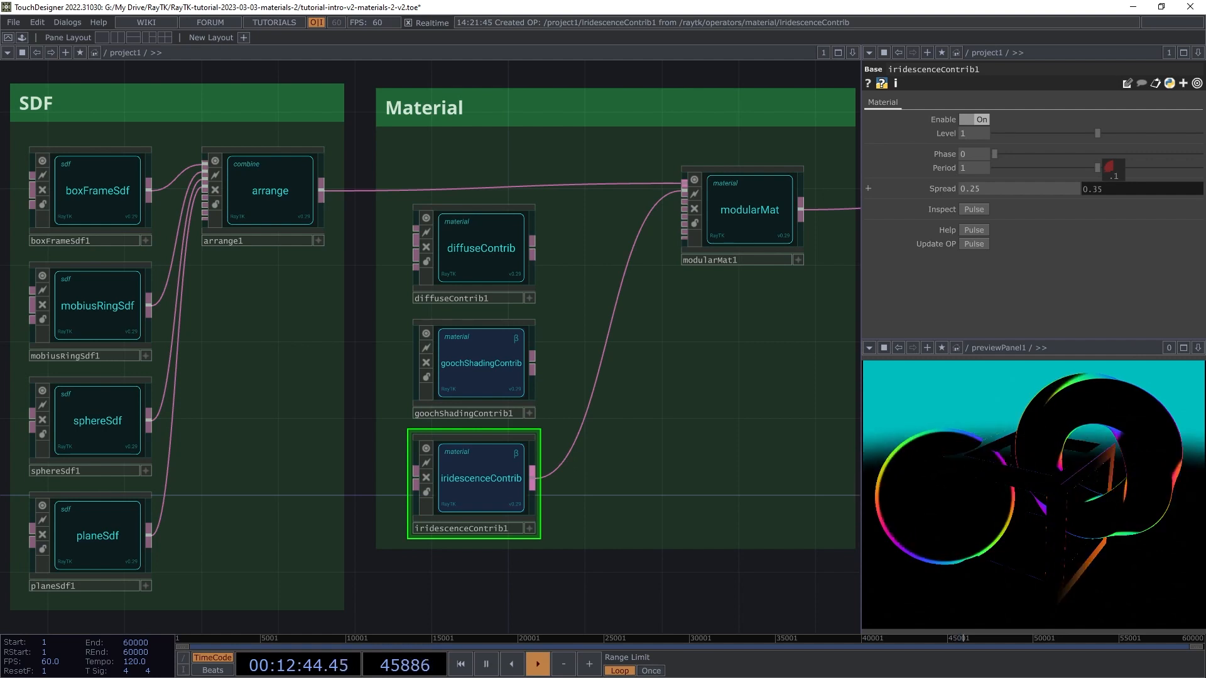
middle_drag(1109, 166, 1033, 168)
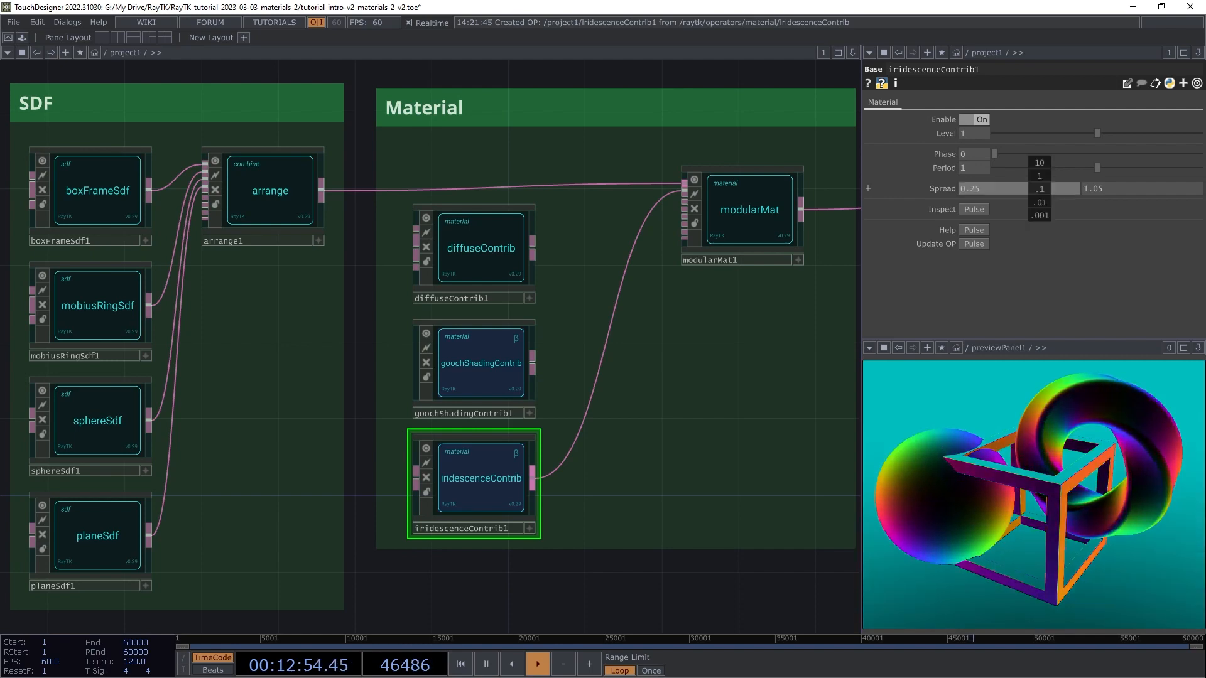
Step: Vary the pointLight's X position to test how the iridescent material reacts, and return it to 6
drag(673, 468, 298, 482)
scroll(703, 424, up, 1)
drag(704, 424, 559, 444)
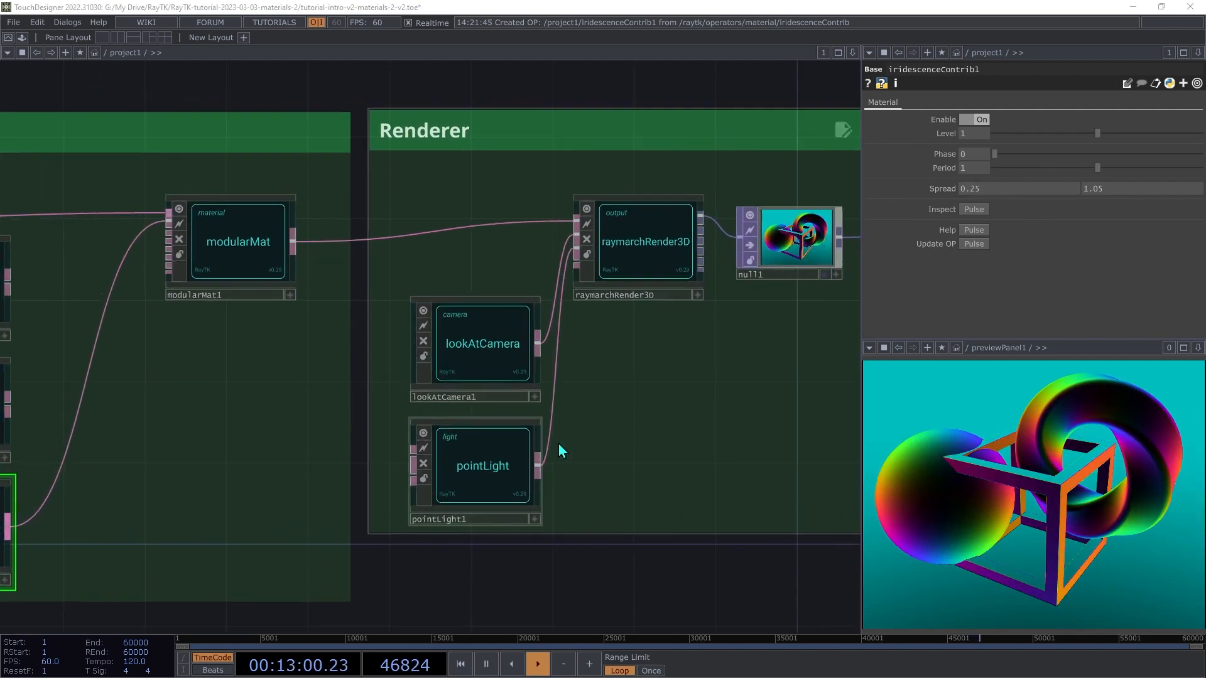
drag(559, 444, 521, 445)
click(442, 473)
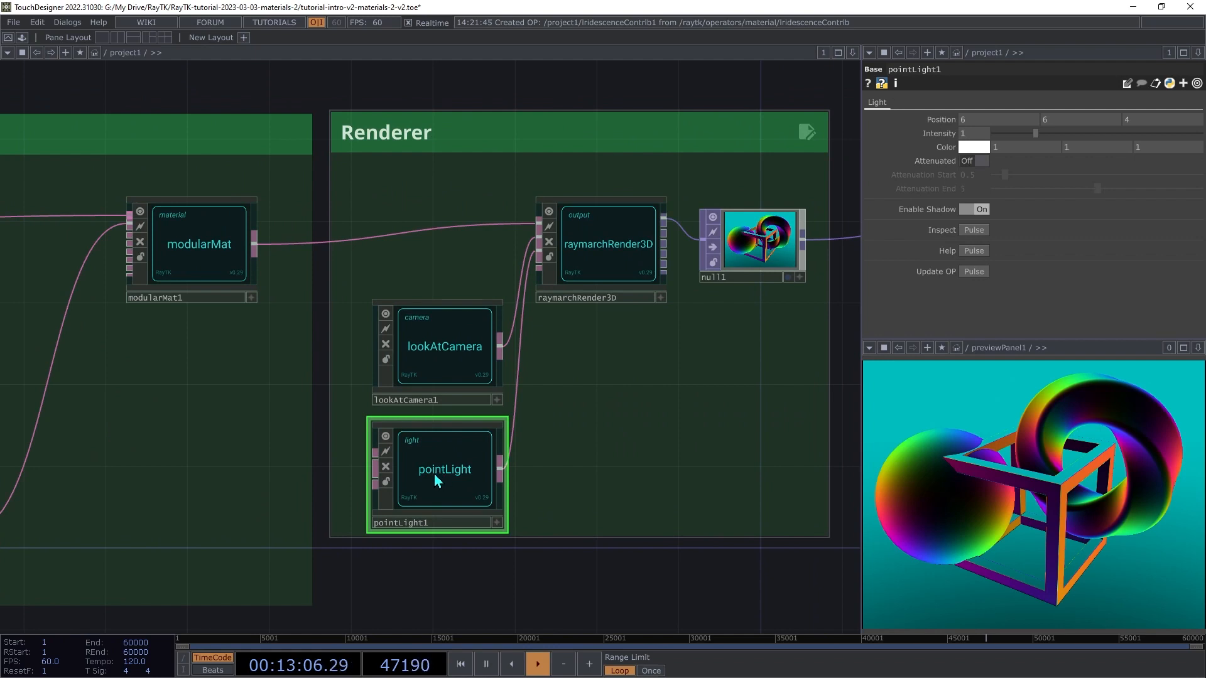
mouse_move(995, 120)
middle_down()
mouse_move(992, 95)
mouse_move(1006, 126)
middle_up()
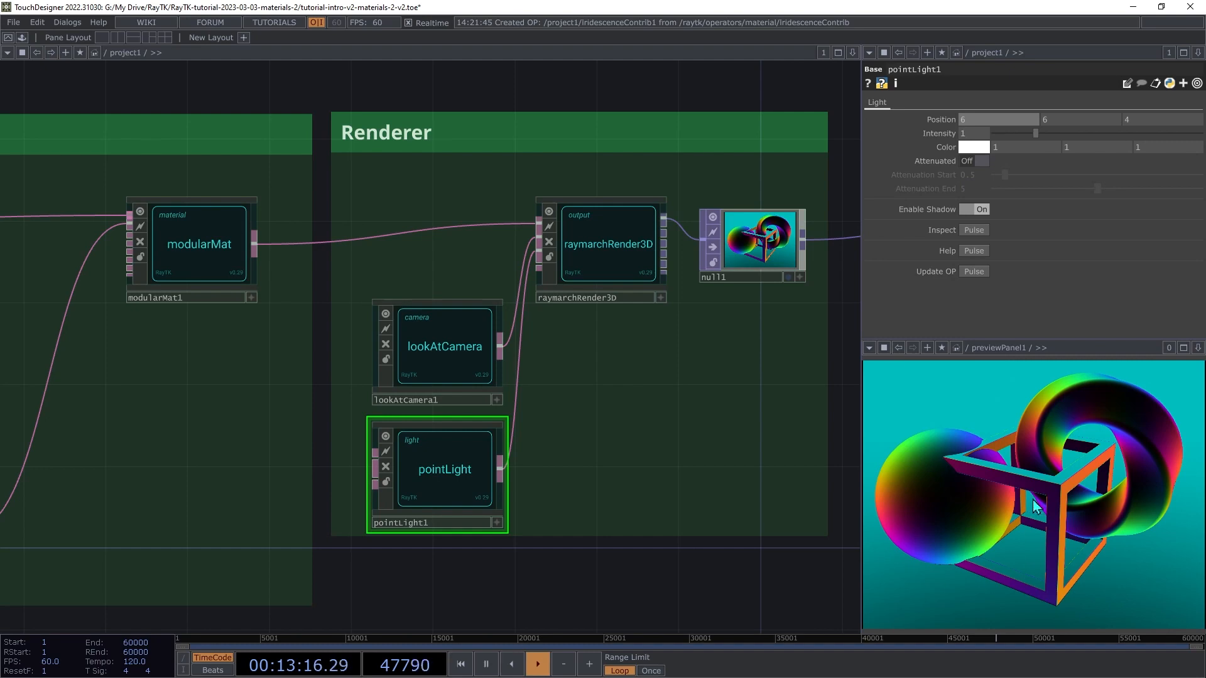
Step: Add a matCapContrib beside goochShadingContrib and wire it into modularMat in place of the iridescence contribution
drag(100, 453, 646, 406)
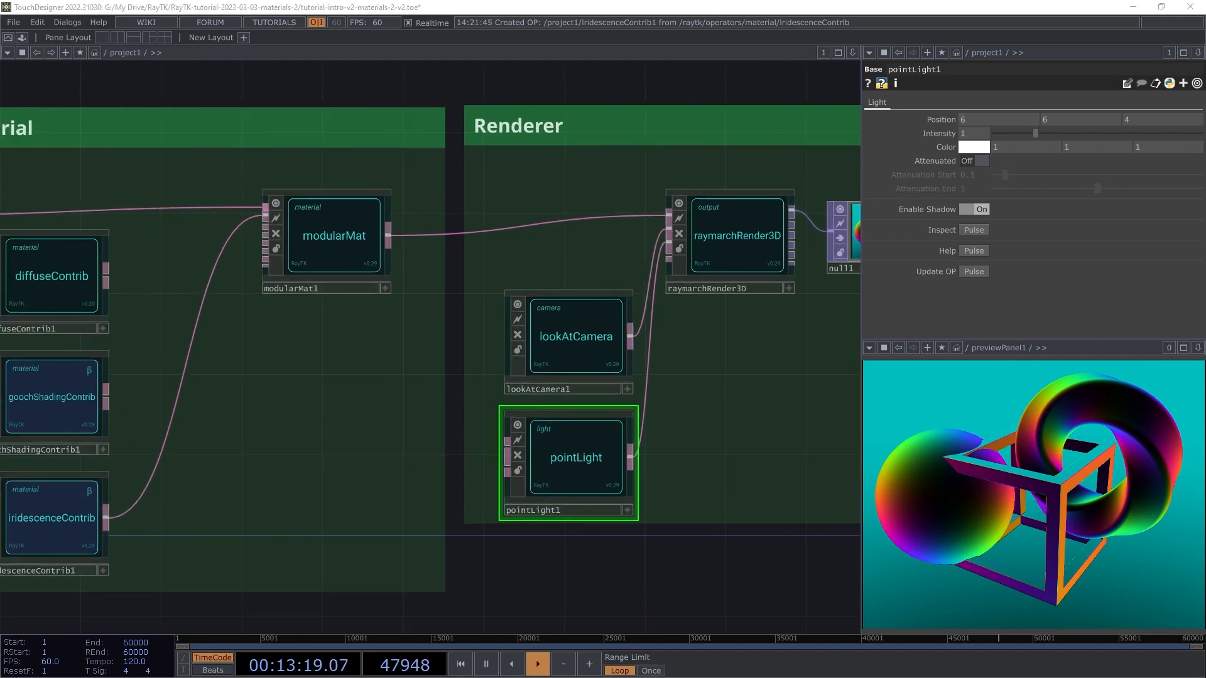
scroll(314, 437, down, 1)
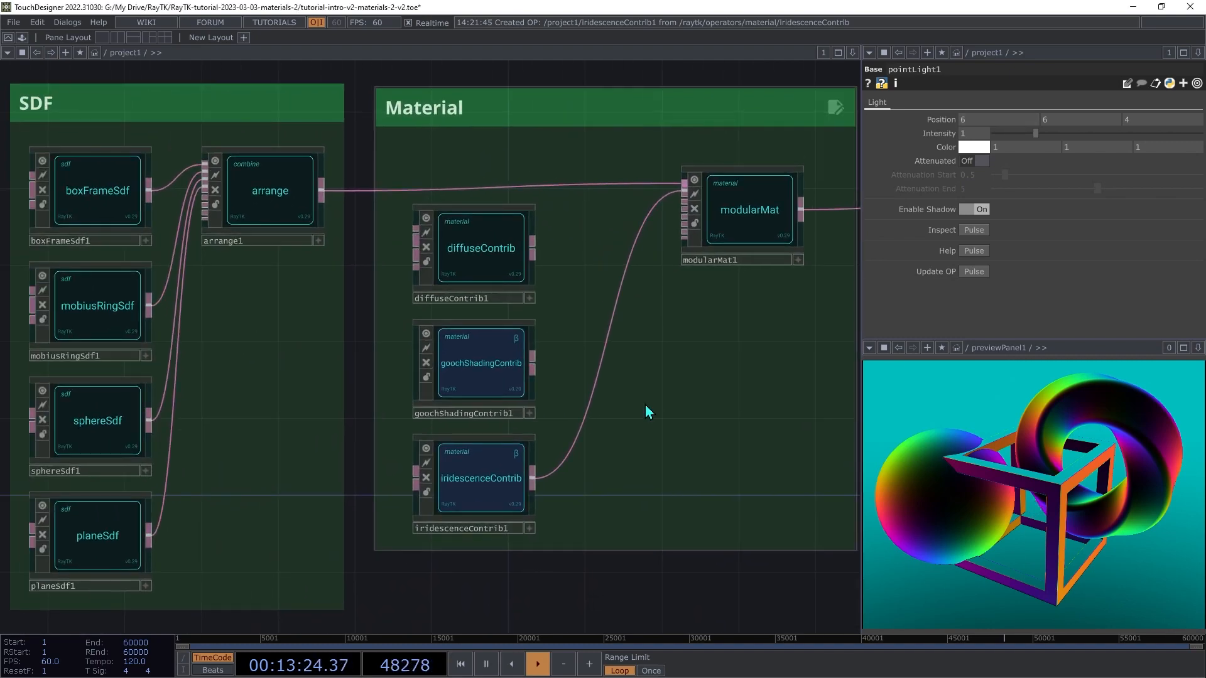
key(alt+r)
text(mat)
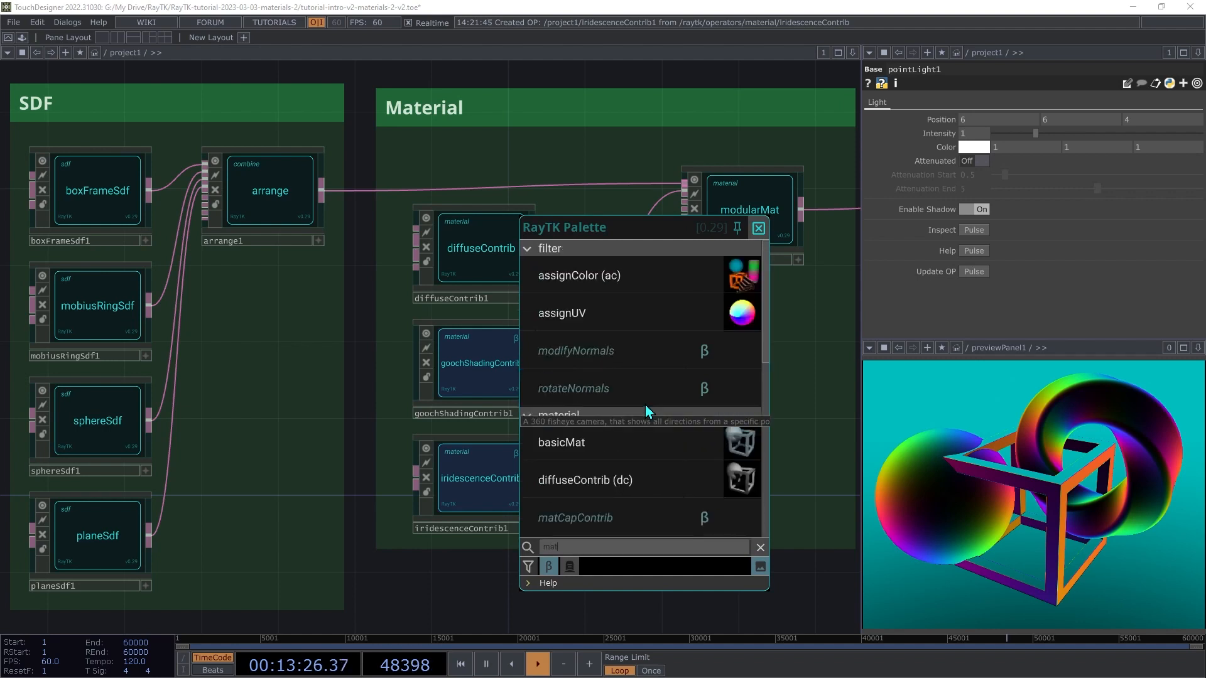
text(cap)
click(594, 281)
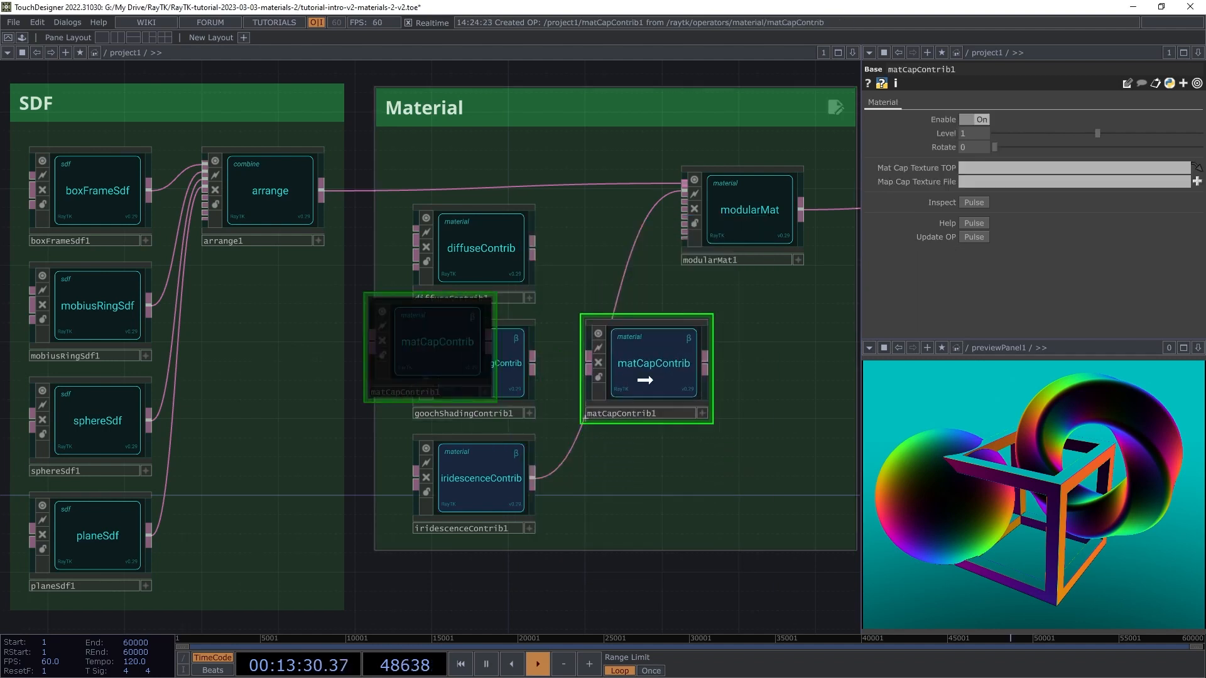
click(646, 380)
click(707, 363)
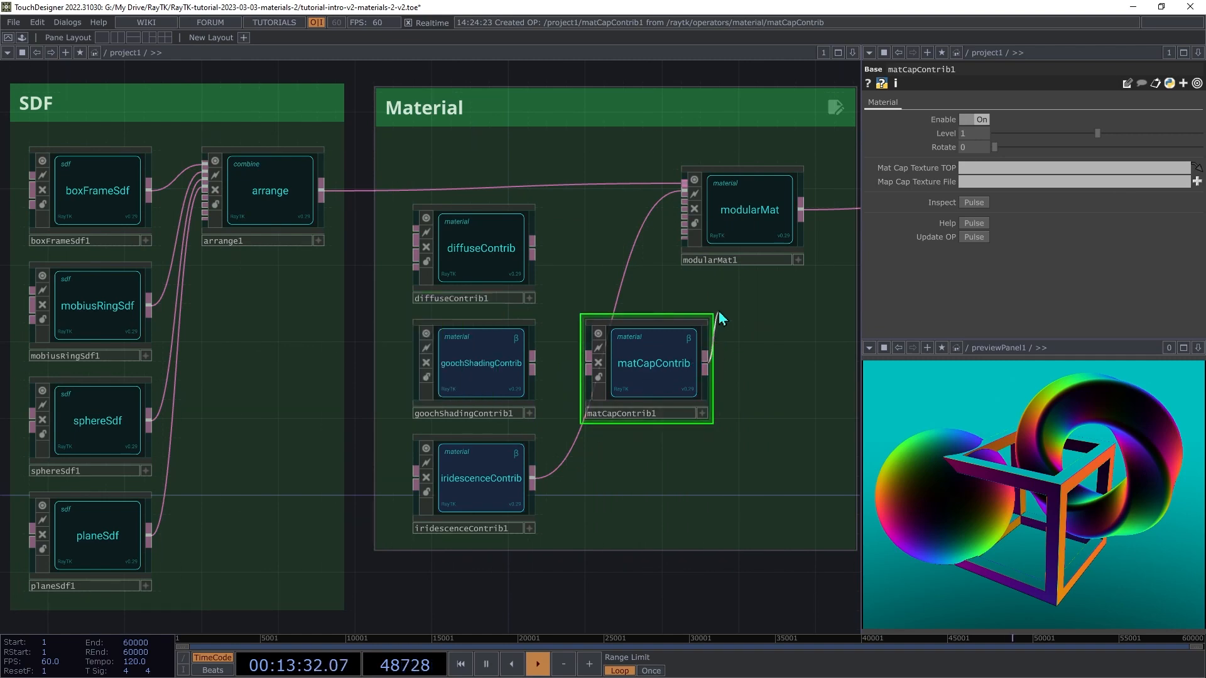
click(624, 279)
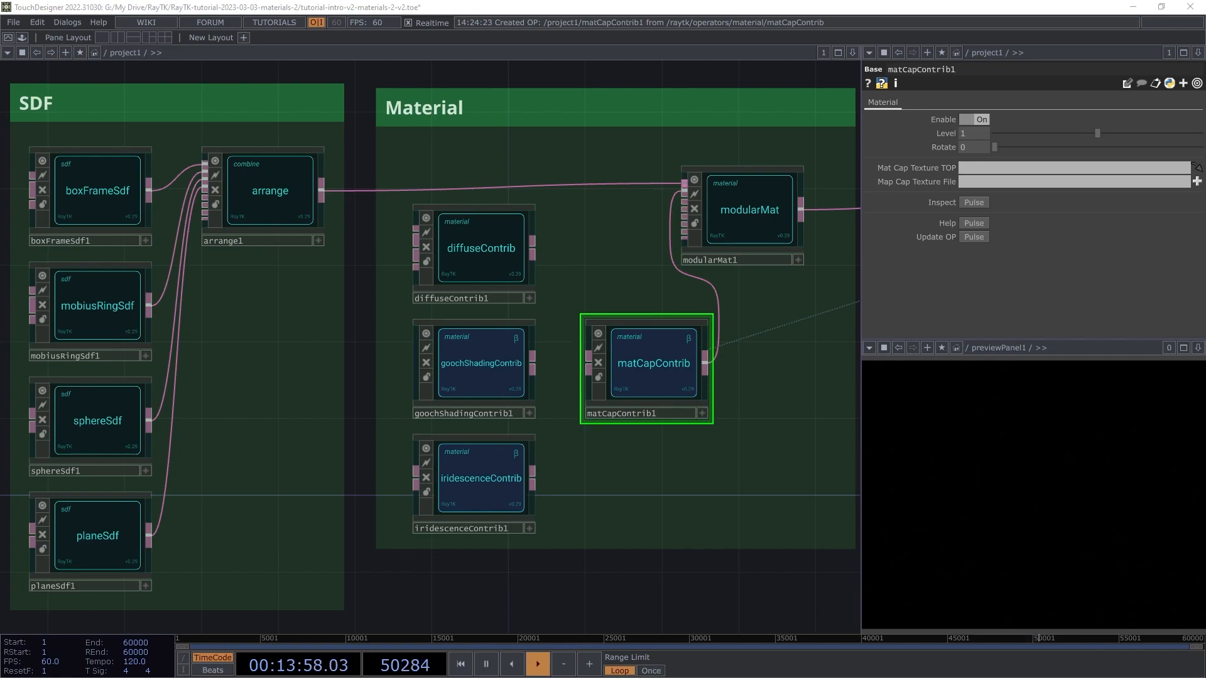
Step: Switch to the Chrome browser and search the web for "matcap texture"
drag(0, 493, 734, 2)
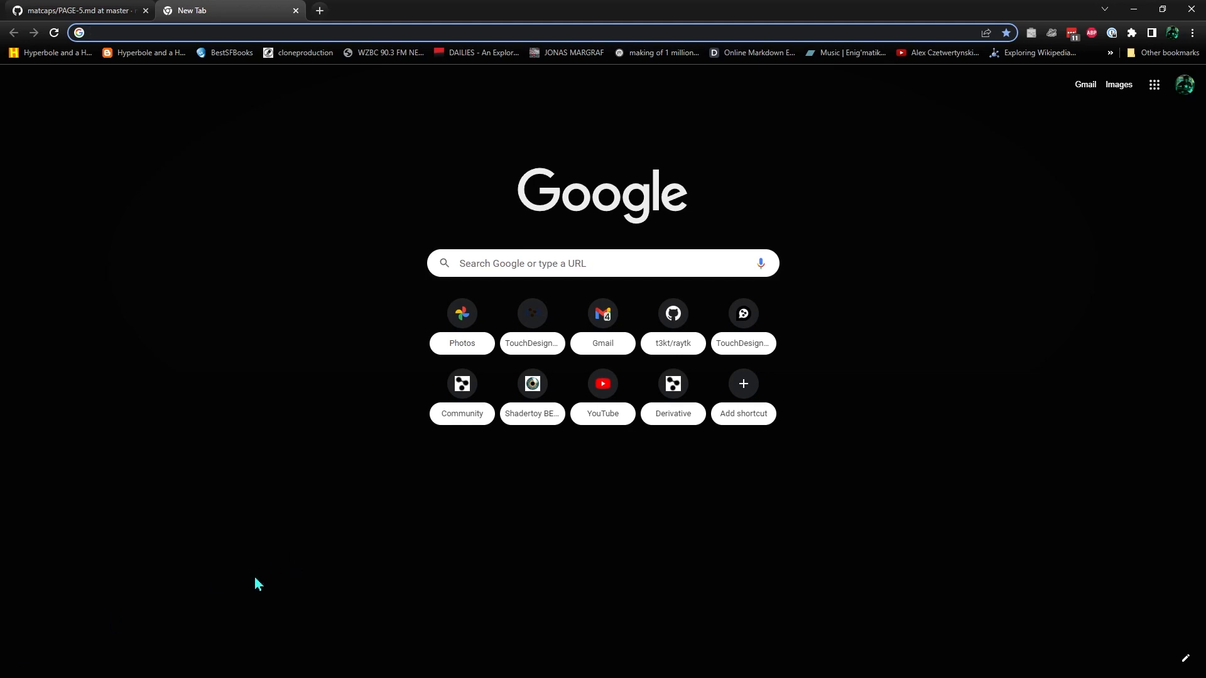
click(406, 34)
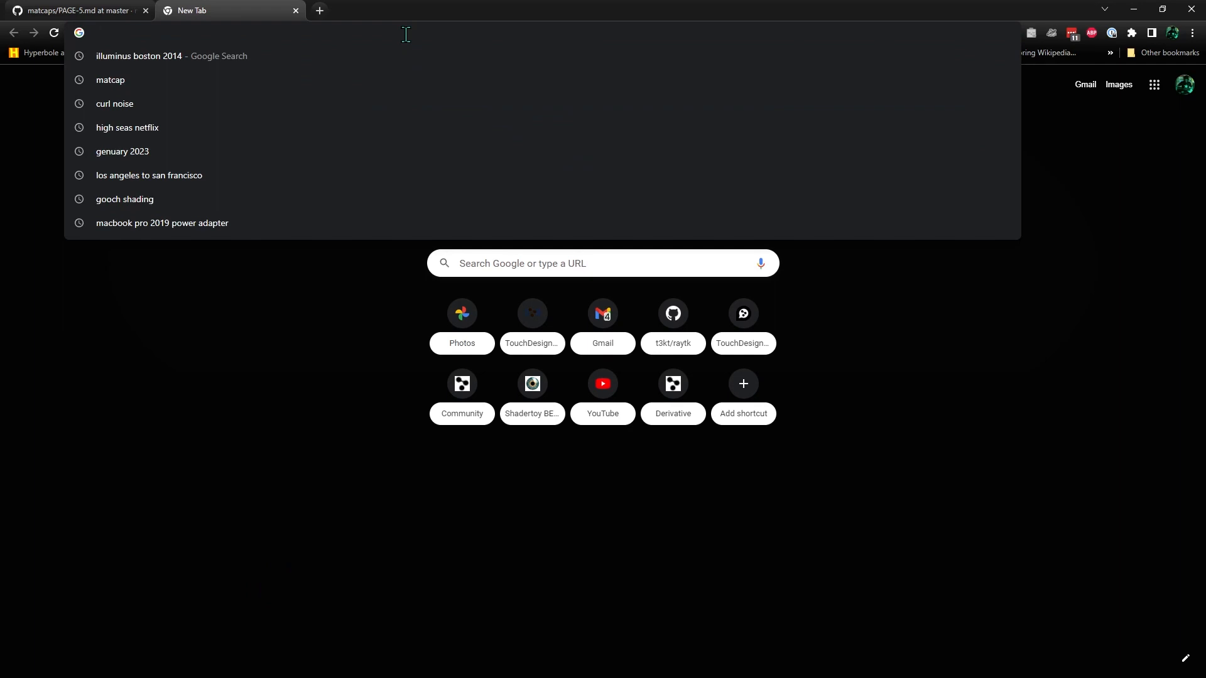
text(matcap)
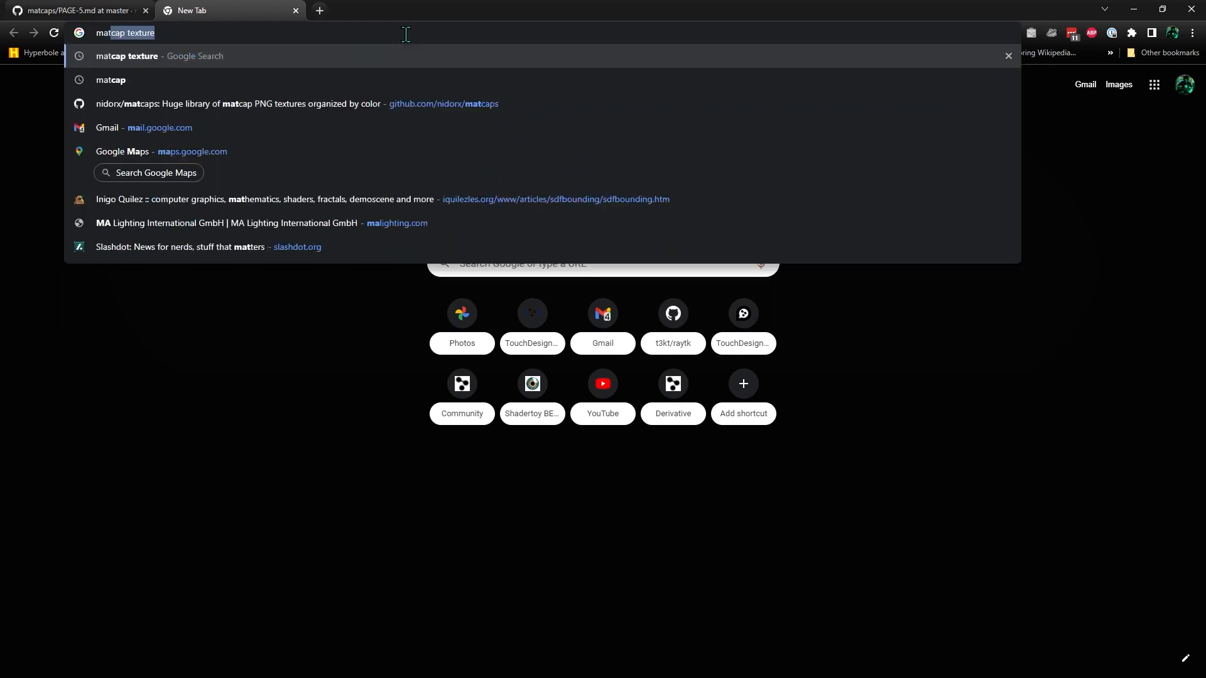
text( texture)
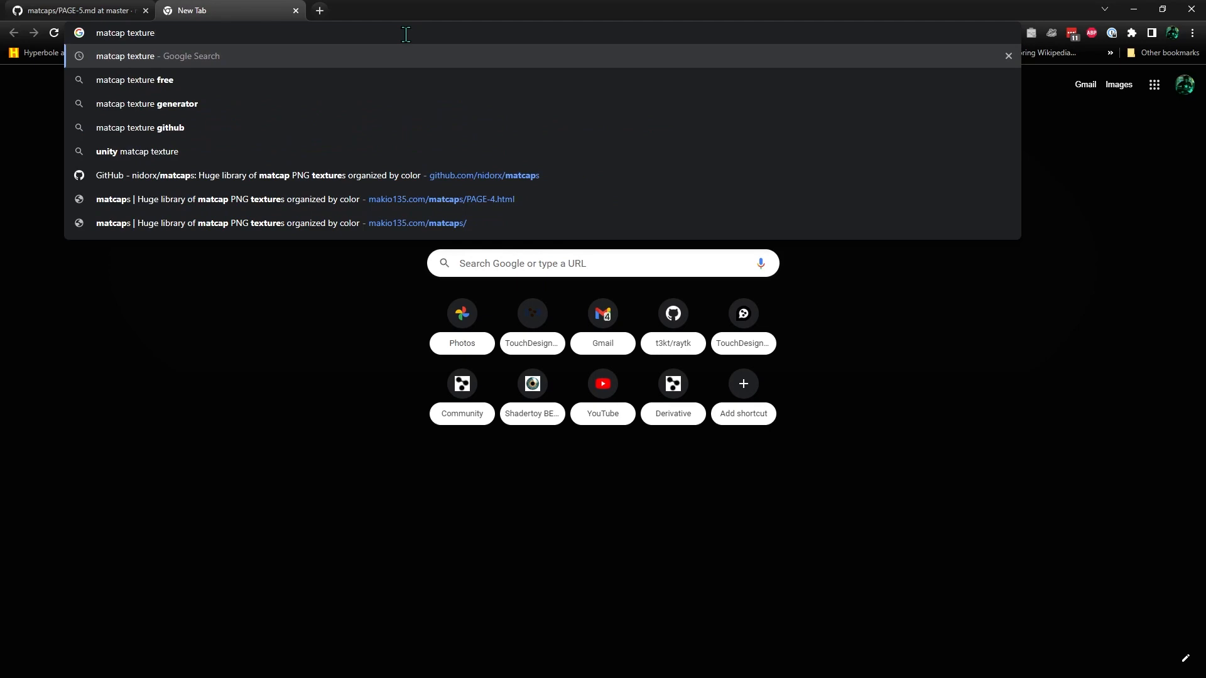
key(Return)
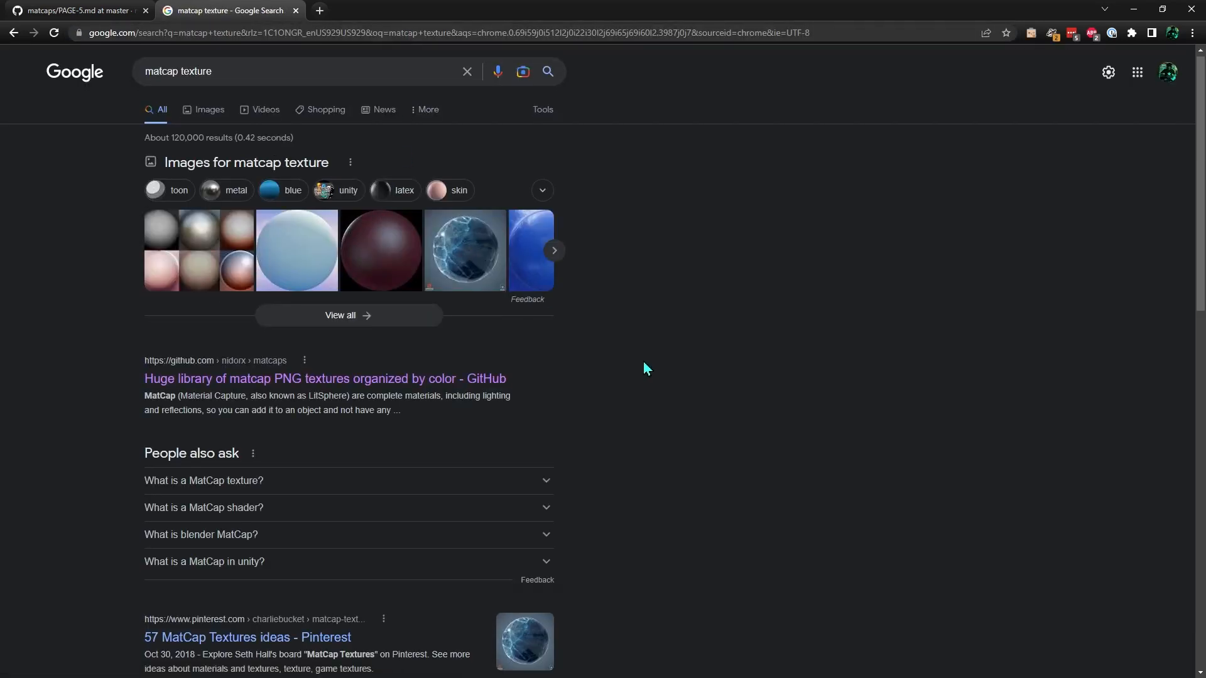
scroll(643, 360, down, 5)
scroll(475, 522, up, 5)
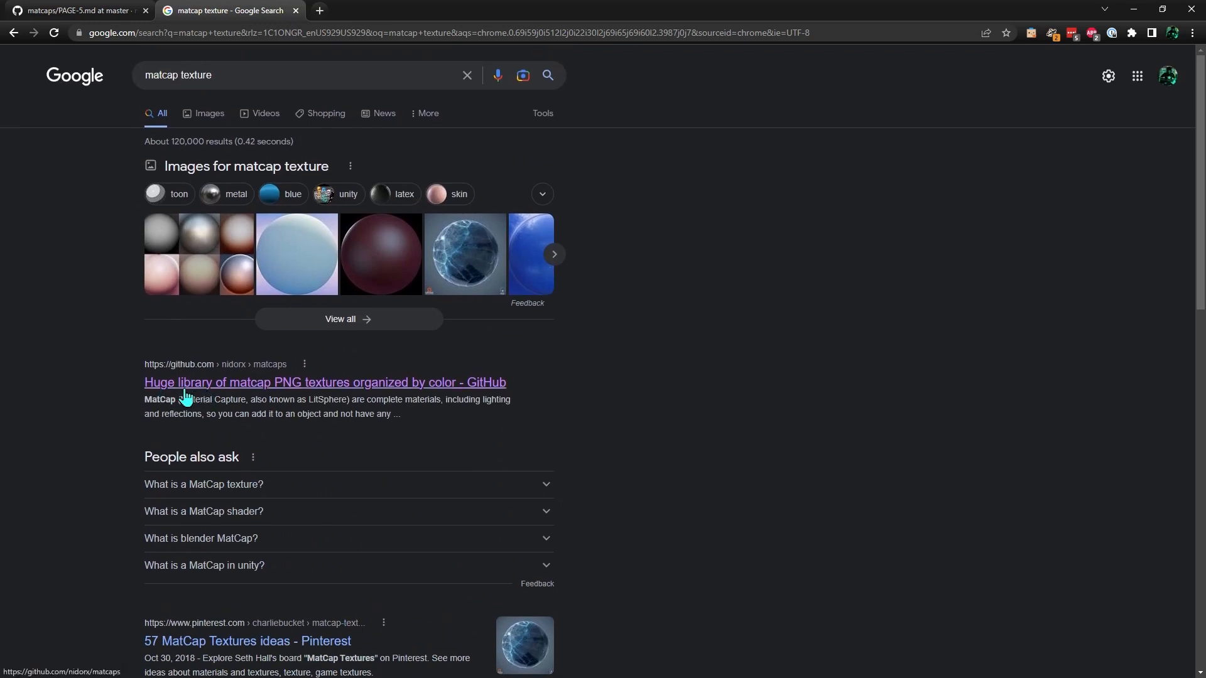
Step: Open the nidorx/matcaps library on GitHub, browse its preview gallery and open Page 6
click(231, 384)
scroll(371, 477, down, 12)
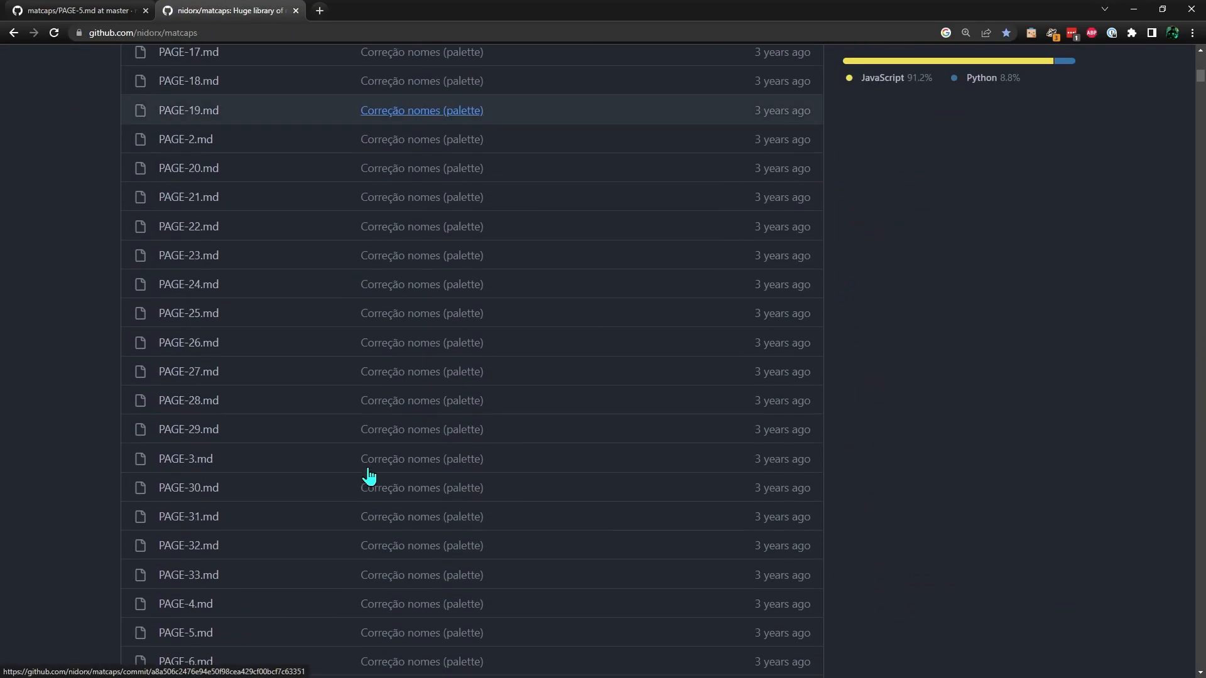
scroll(369, 477, down, 20)
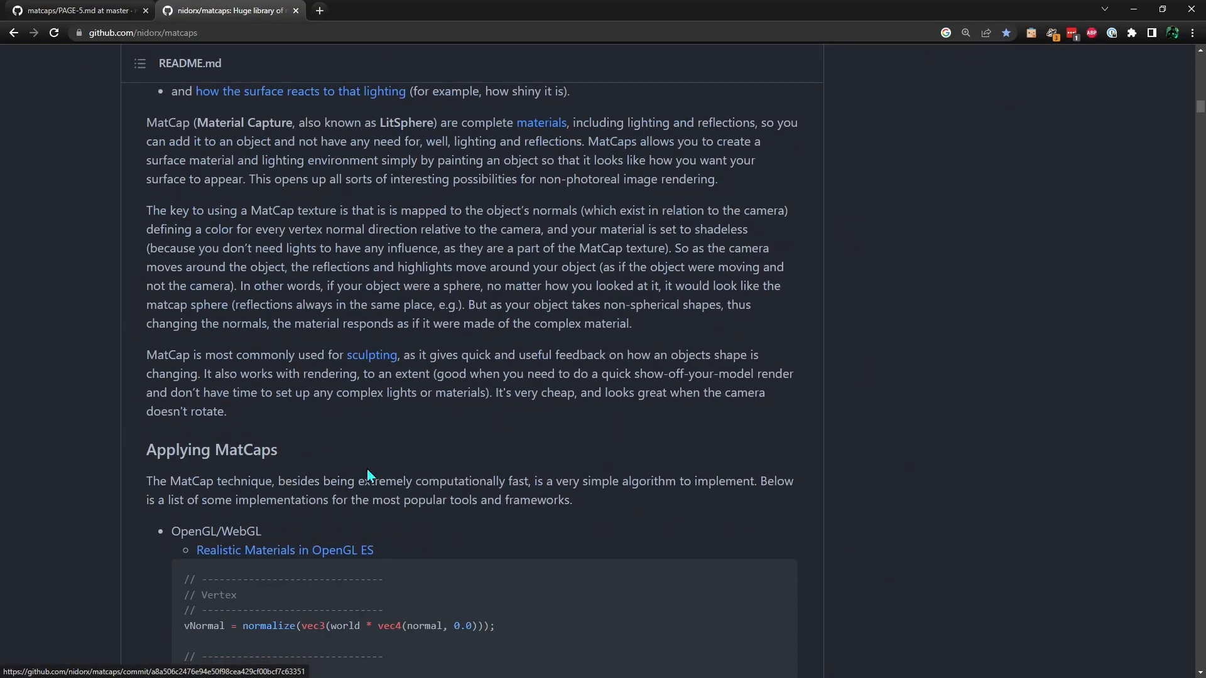
scroll(367, 475, down, 20)
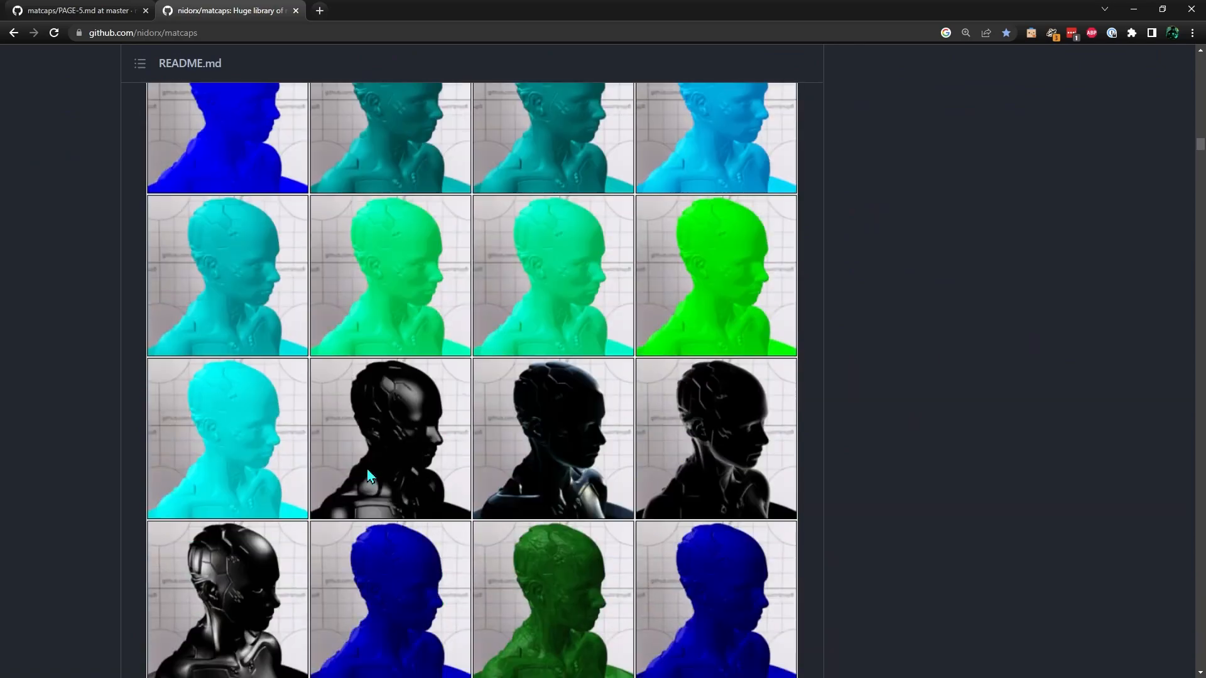
scroll(370, 475, down, 20)
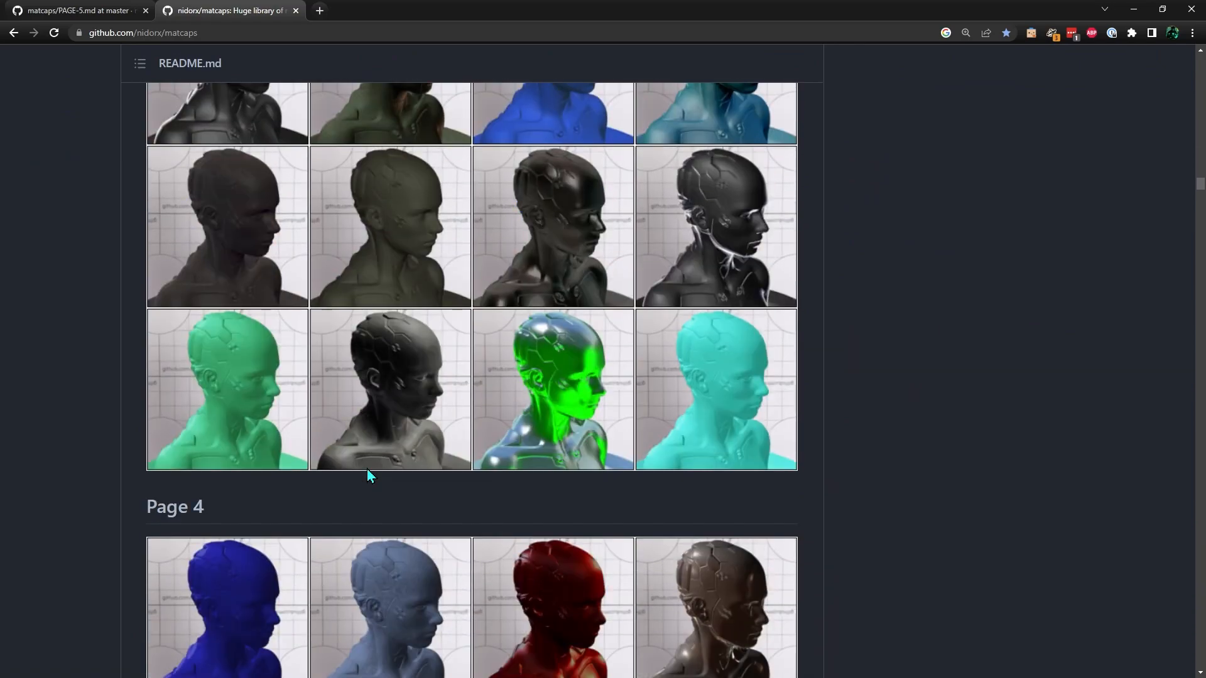
scroll(370, 476, down, 20)
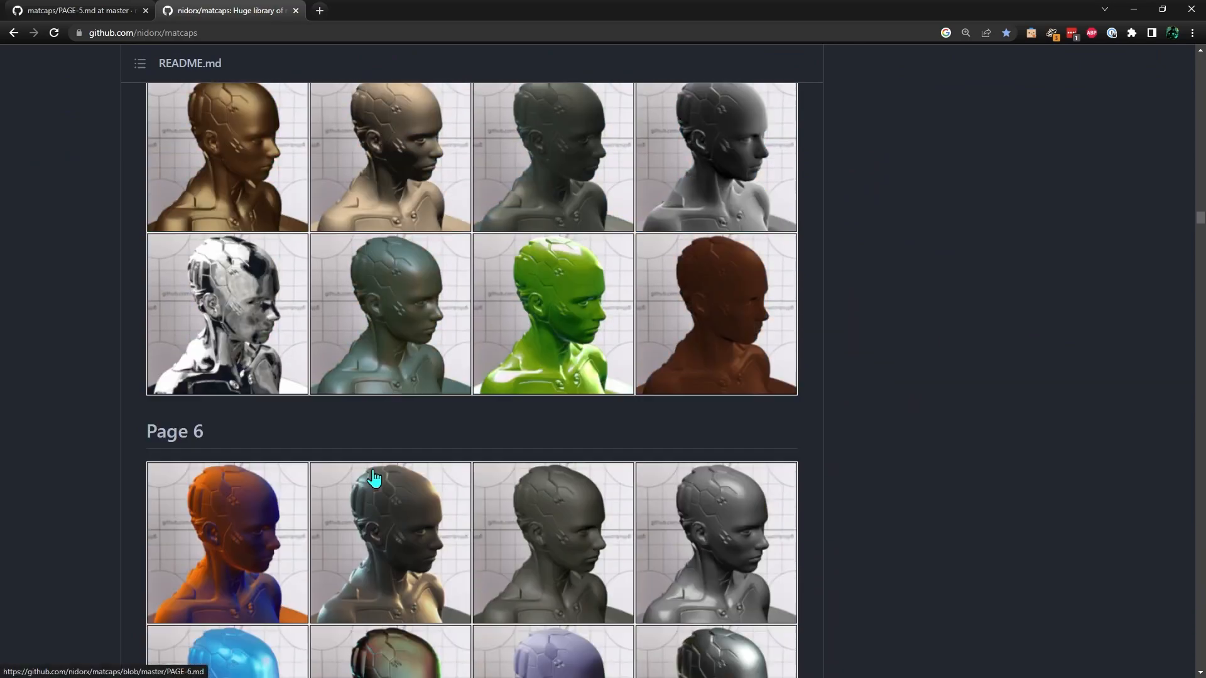
scroll(374, 479, up, 4)
scroll(377, 484, down, 8)
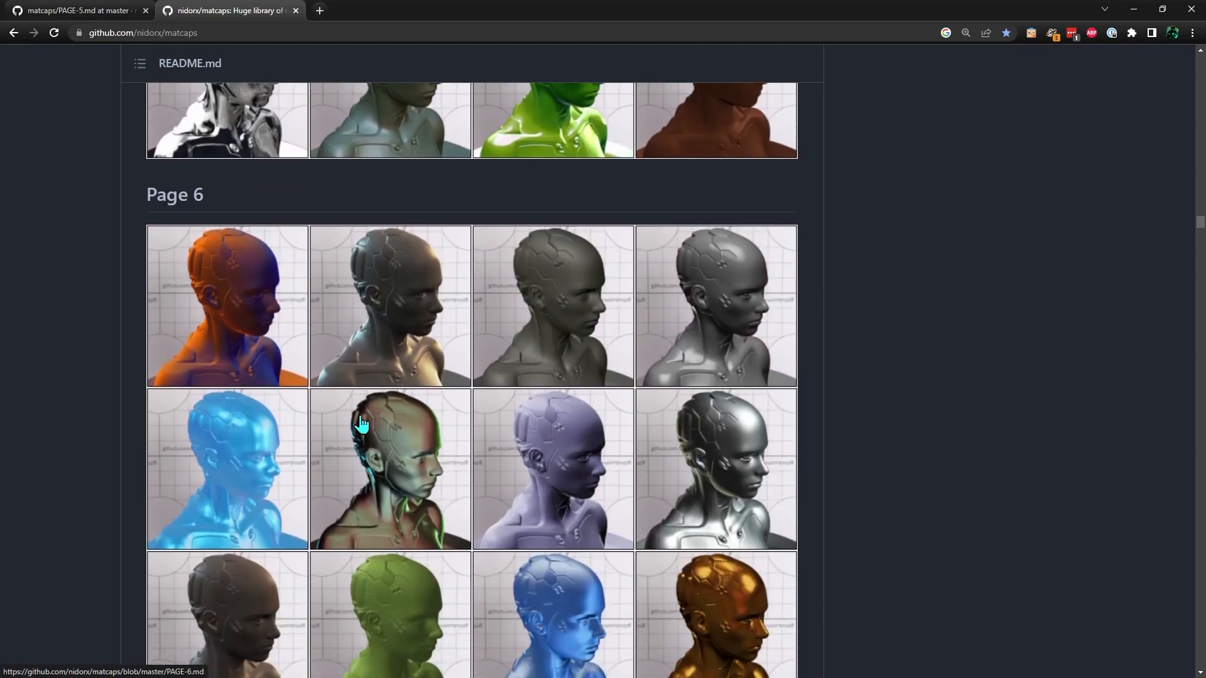
scroll(362, 425, down, 1)
click(390, 418)
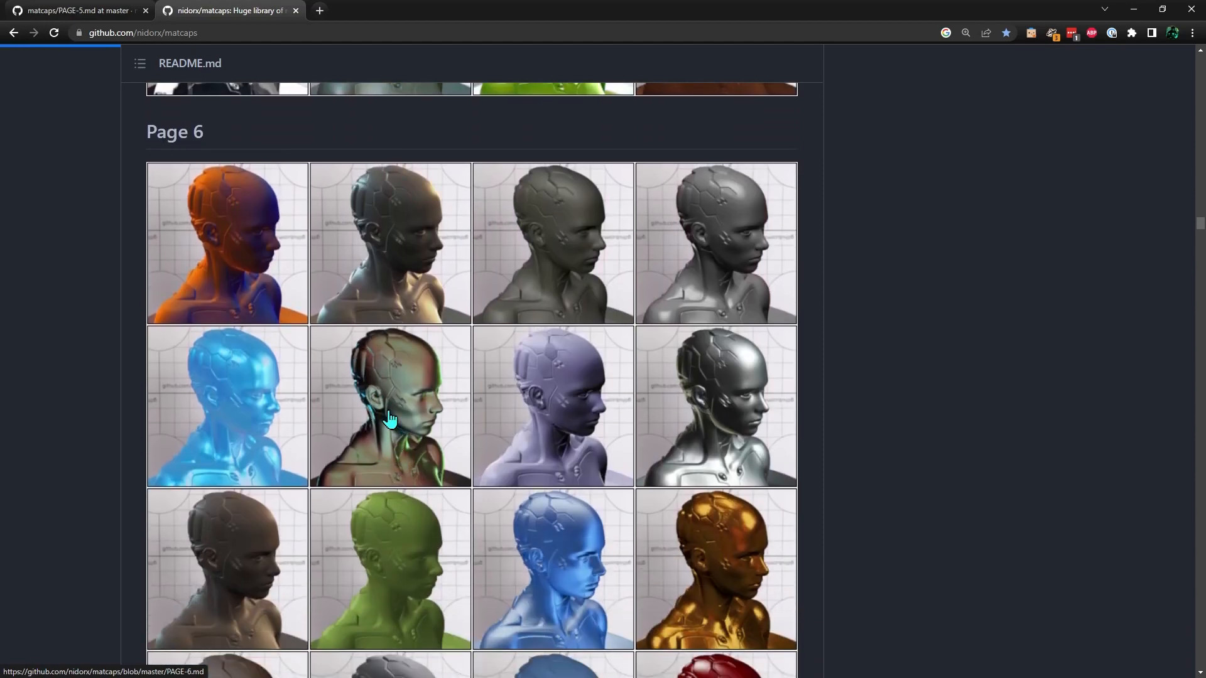
Step: Copy the link address of the 1024px version of the orange and blue matcap, the first one on the page
scroll(390, 415, down, 14)
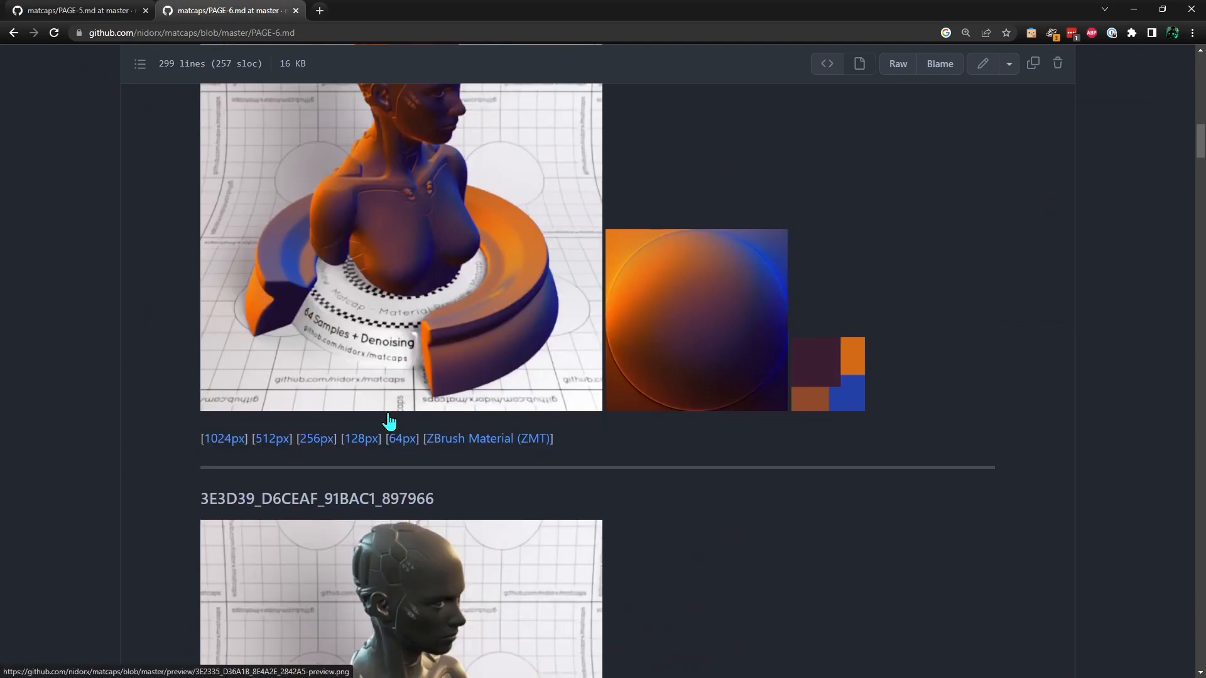
scroll(565, 358, down, 3)
scroll(575, 427, up, 4)
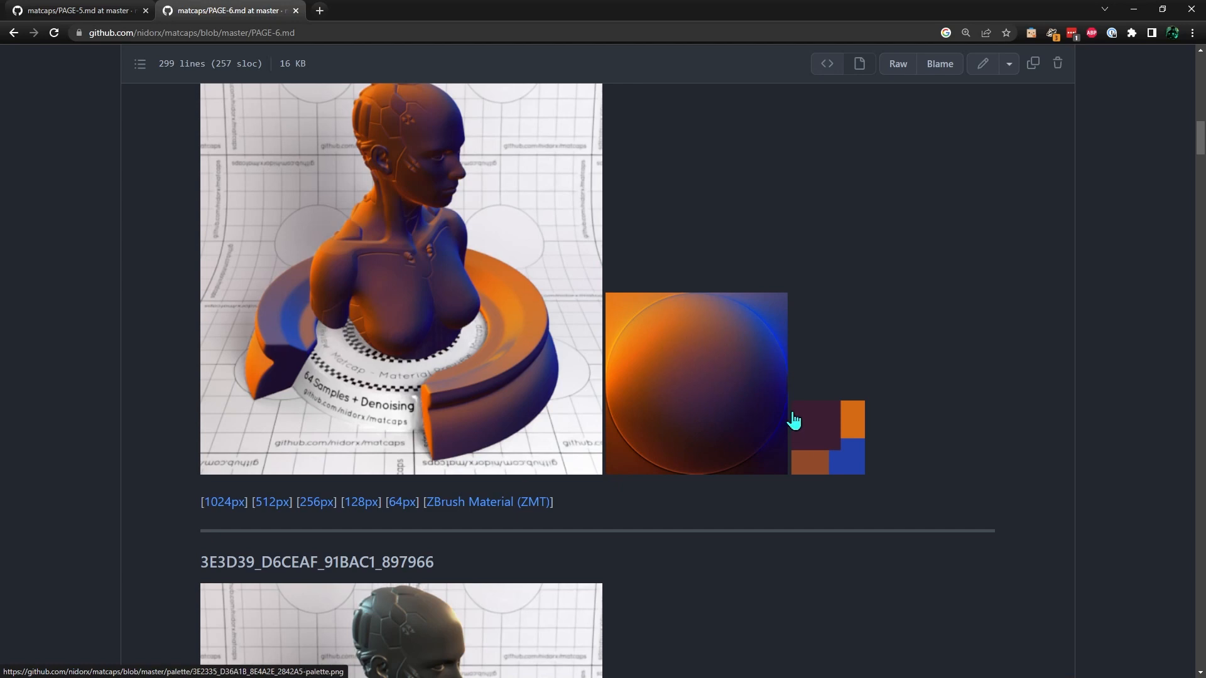
right_click(225, 508)
click(270, 574)
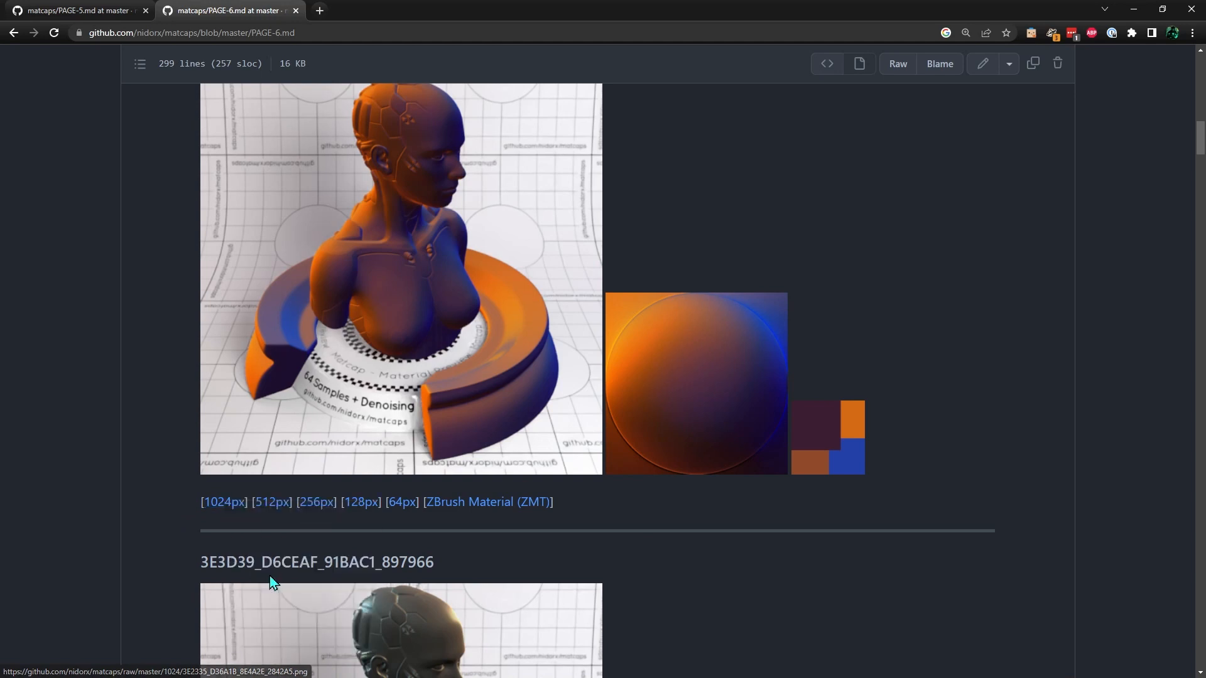
Step: Switch back to TouchDesigner and set matCapContrib's Map Cap Texture File to the copied 3E2335_D36A1B_8E4A2E_2842A5.png URL
key(alt+Tab)
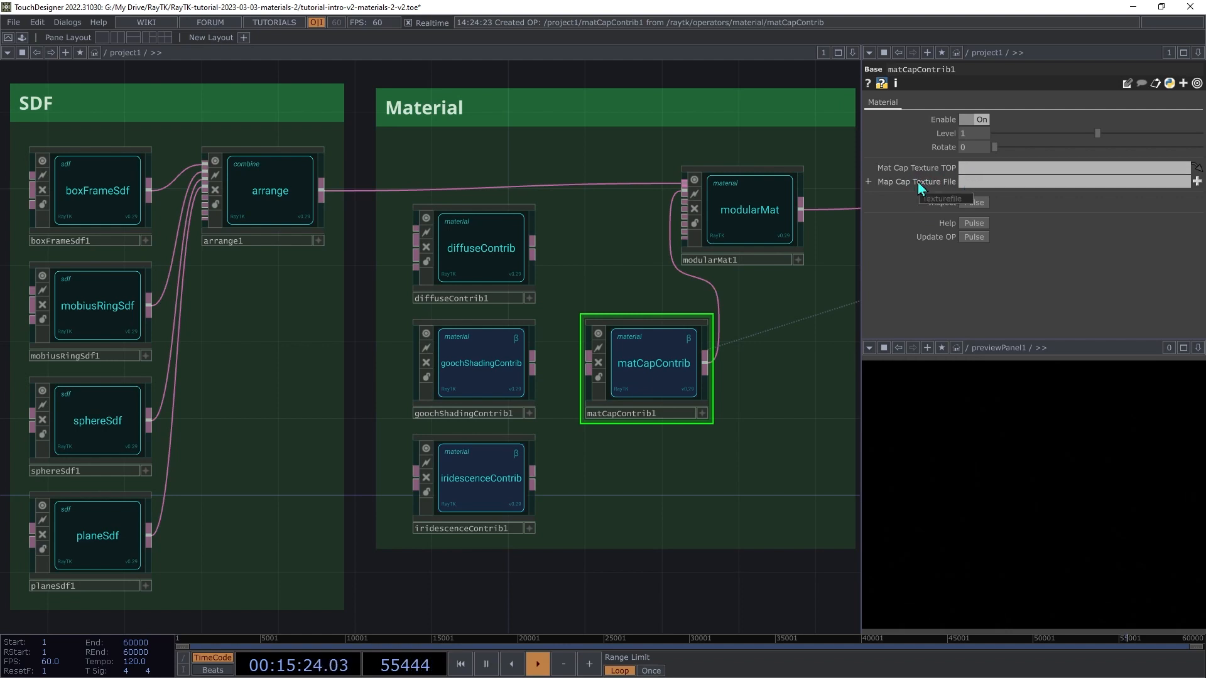
click(965, 184)
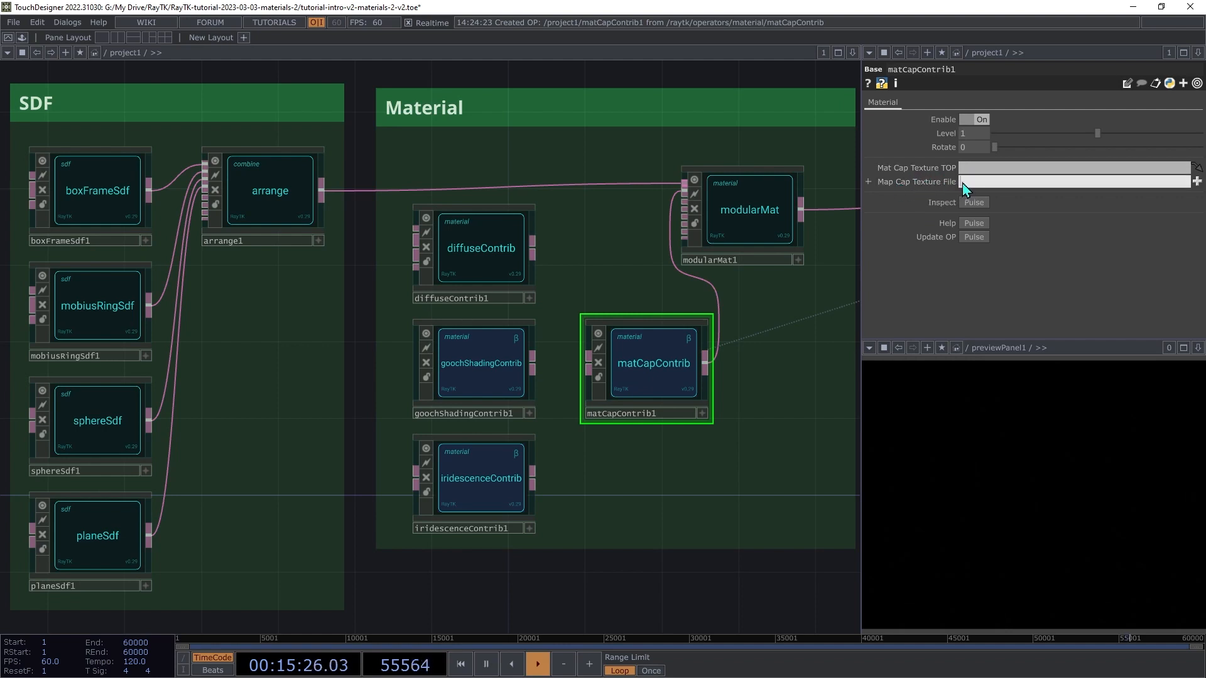
key(ctrl+v)
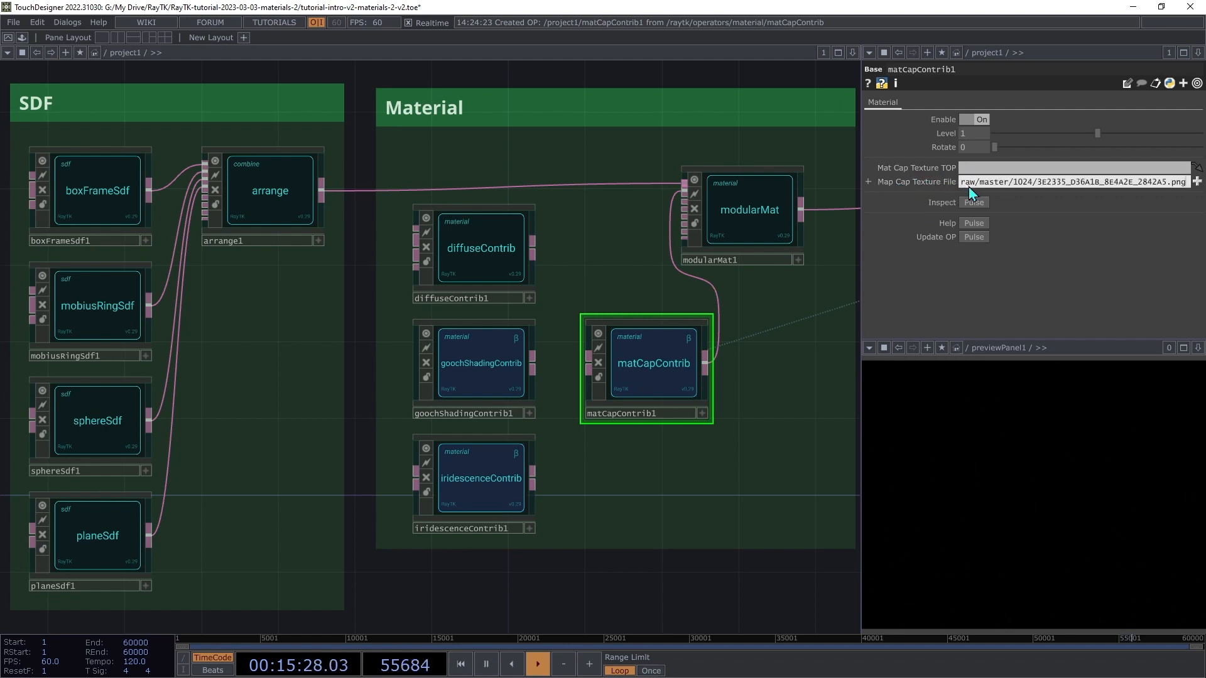
key(Tab)
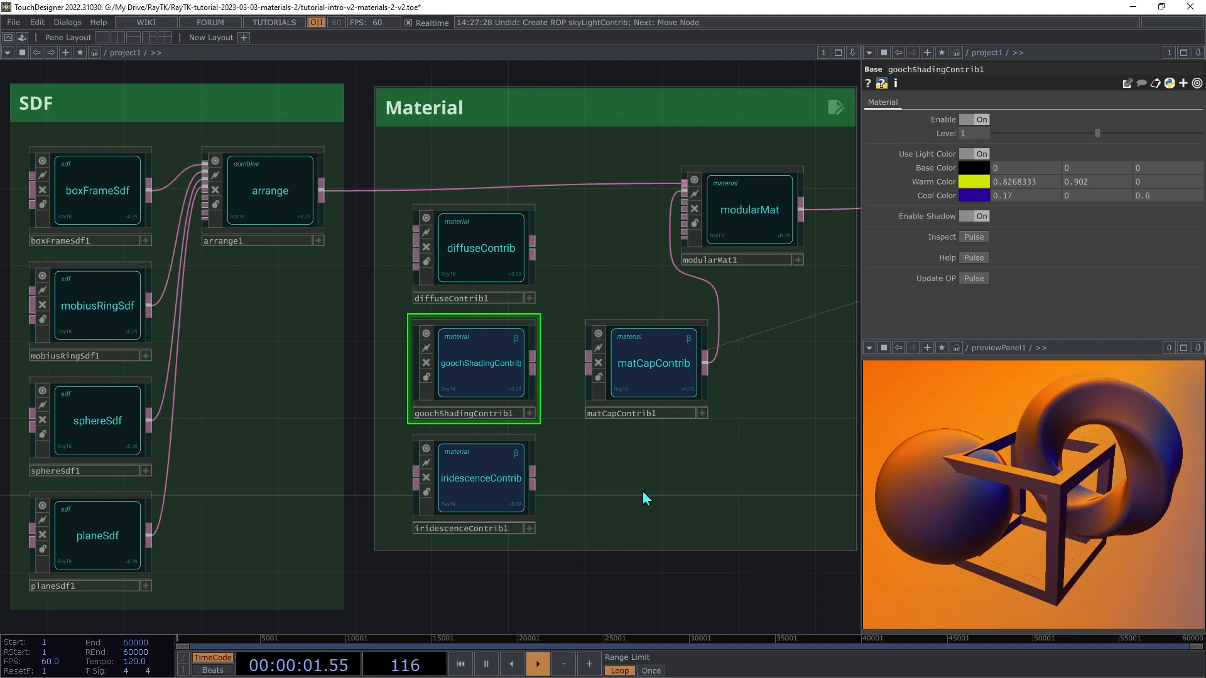
Step: Wire diffuseContrib into modularMat in place of matCapContrib, and add a skyLightContrib below matCapContrib as an additional modularMat contribution
click(492, 275)
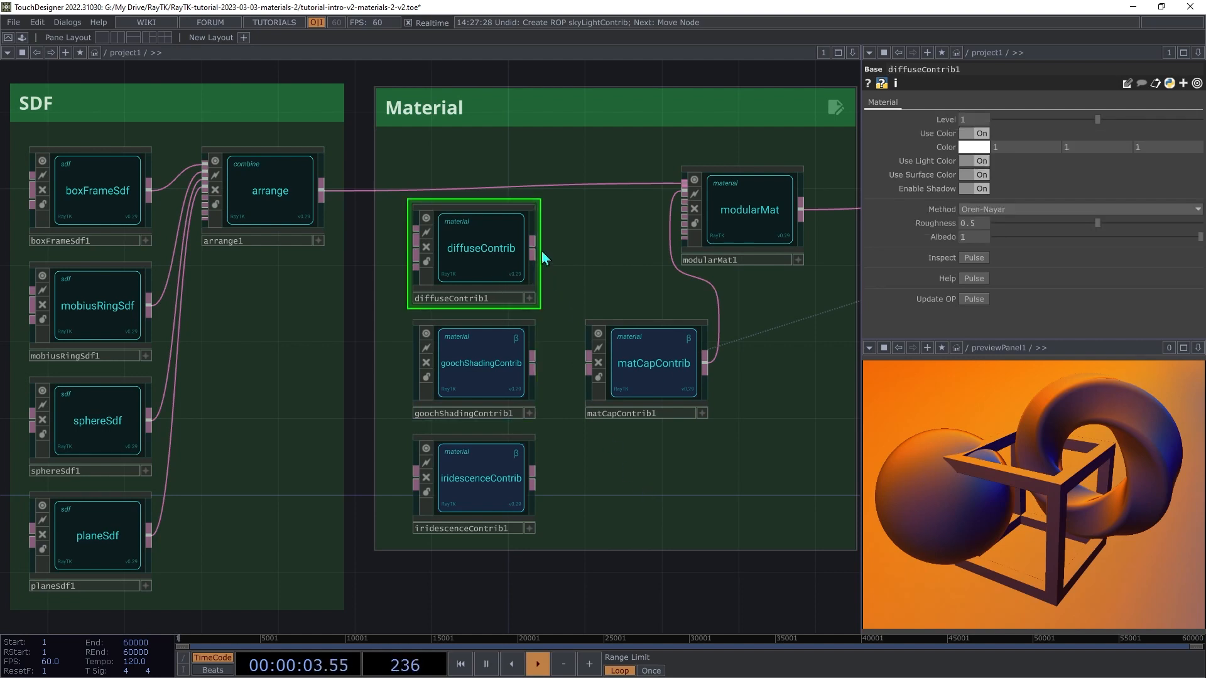
drag(532, 248, 672, 237)
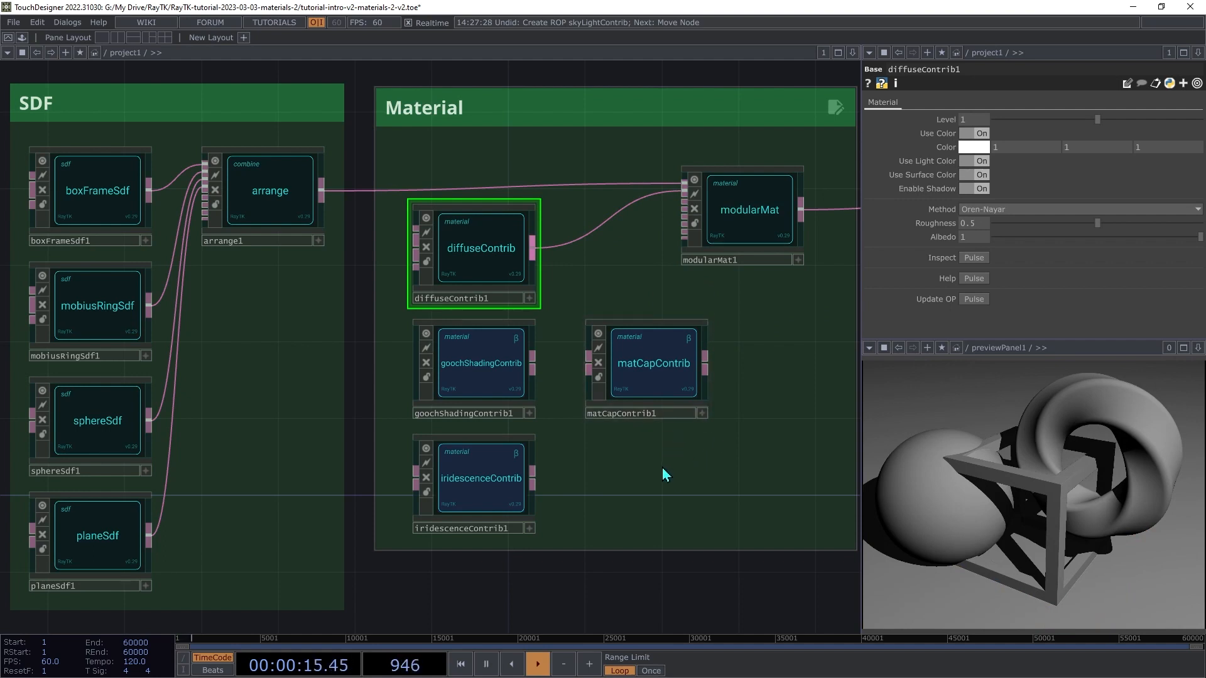
key(alt+r)
text(sky)
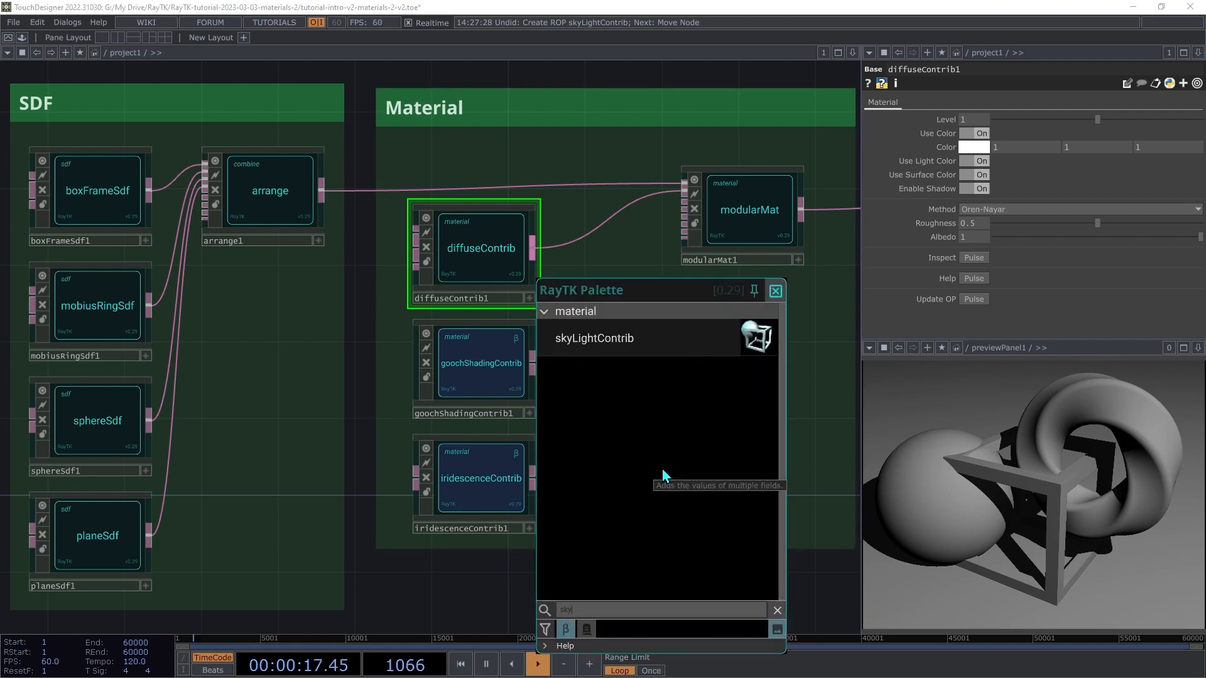
click(622, 340)
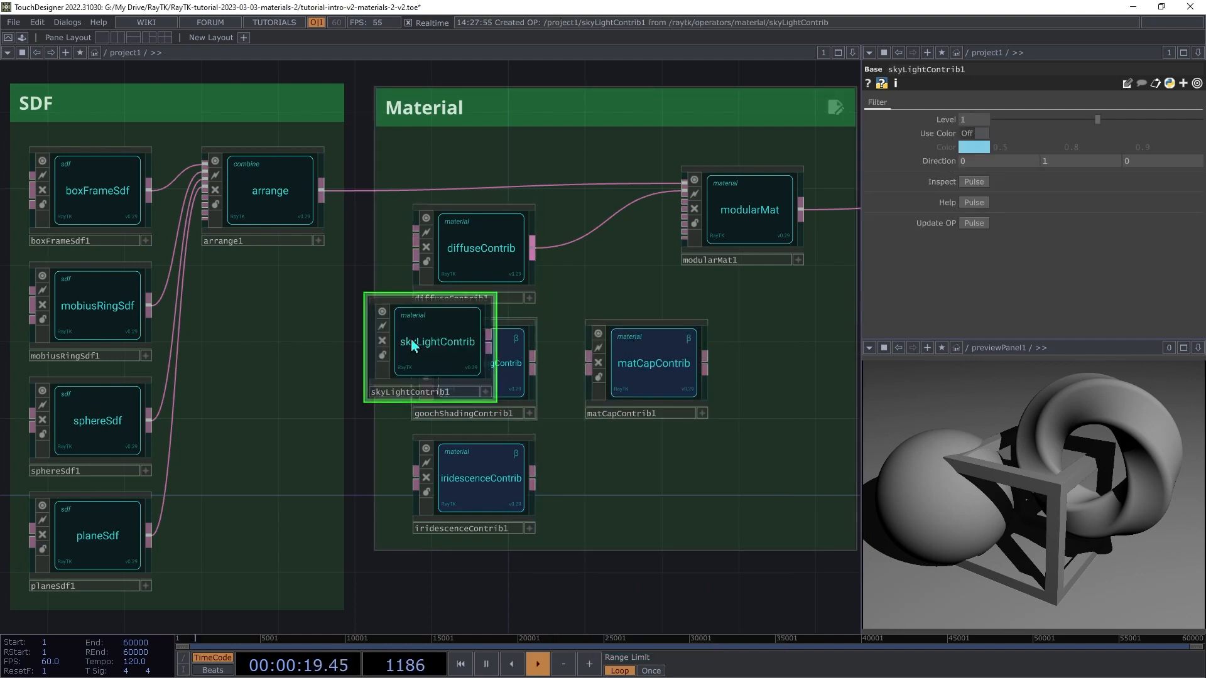
drag(431, 345, 624, 479)
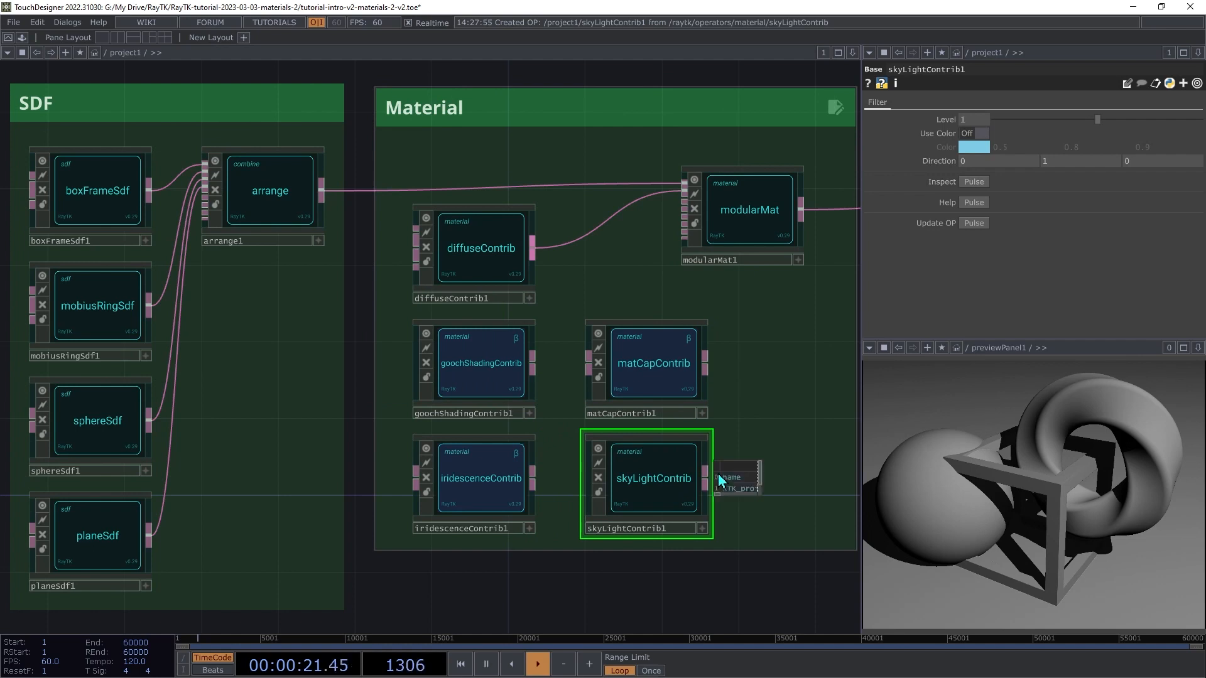
drag(711, 481, 666, 201)
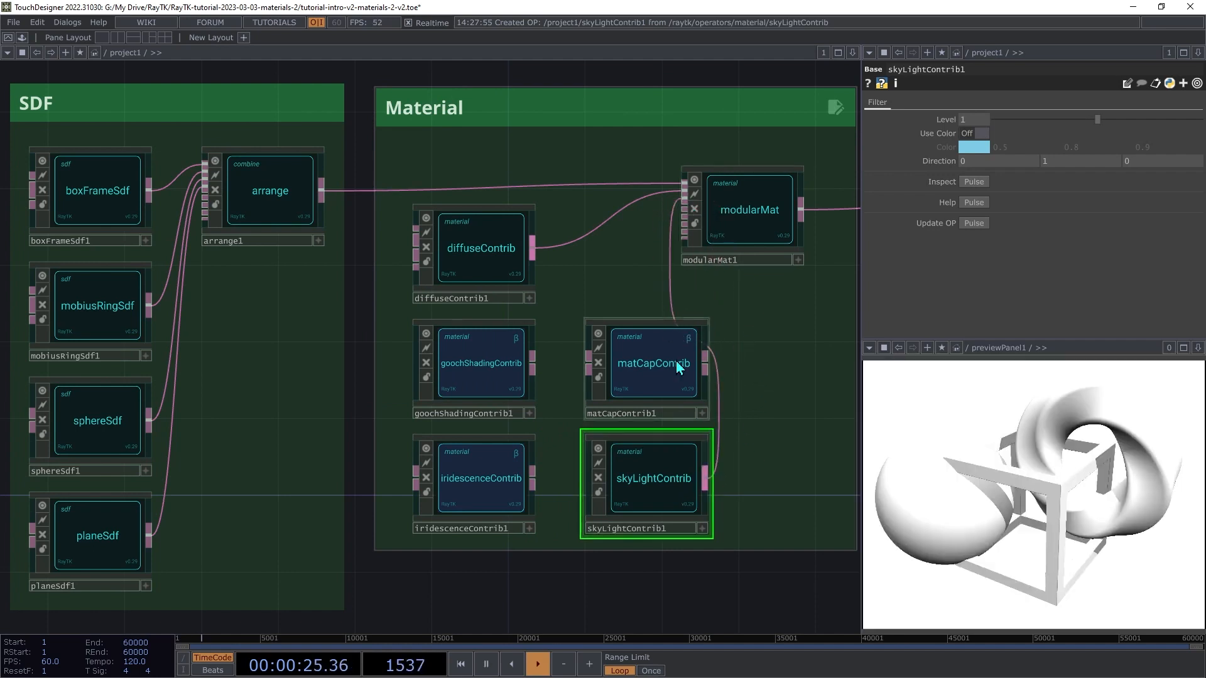
Step: Set skyLightContrib's Level to 0.5, enable Use Color, and raise the blue color's saturation to 0.787
mouse_move(973, 123)
middle_down()
mouse_move(958, 123)
mouse_move(976, 133)
middle_up()
click(978, 134)
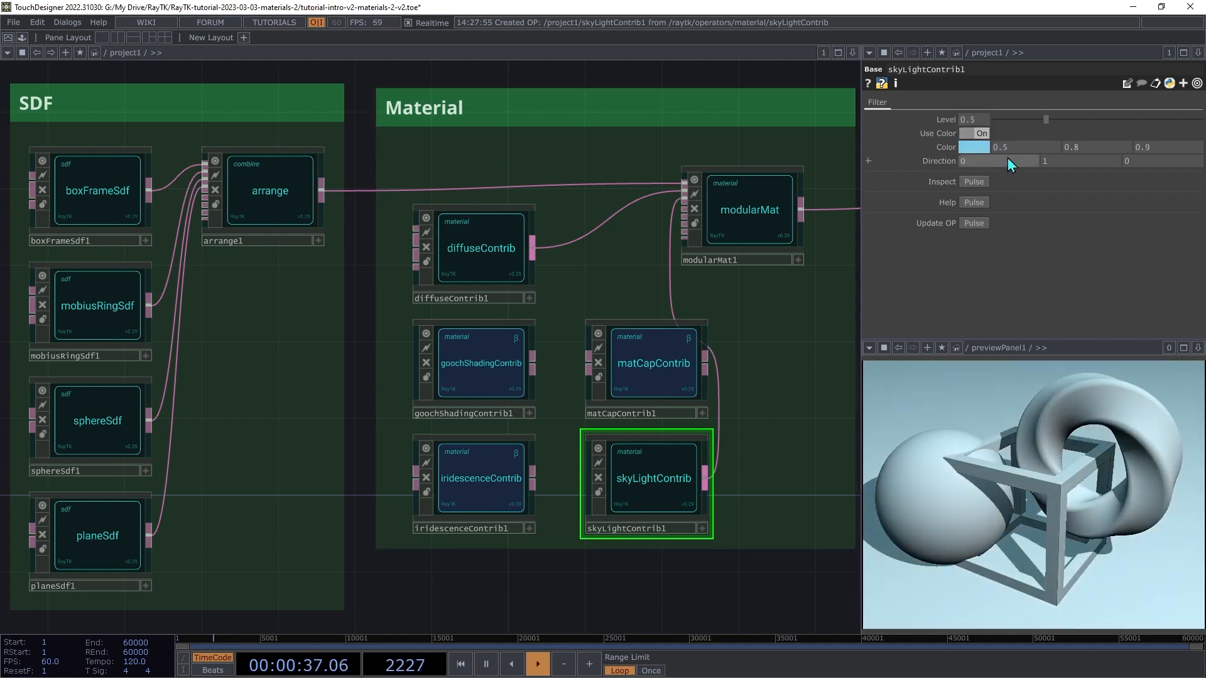
click(976, 149)
mouse_move(857, 408)
mouse_down()
mouse_move(829, 431)
mouse_move(864, 424)
mouse_up()
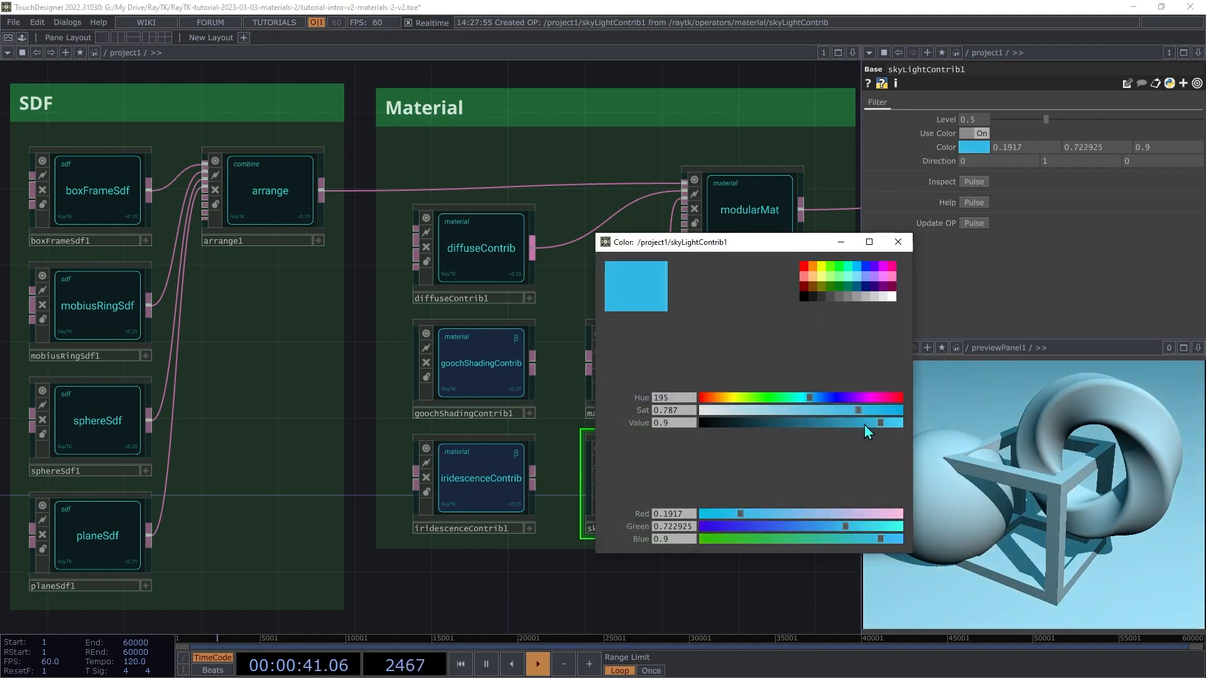
click(898, 242)
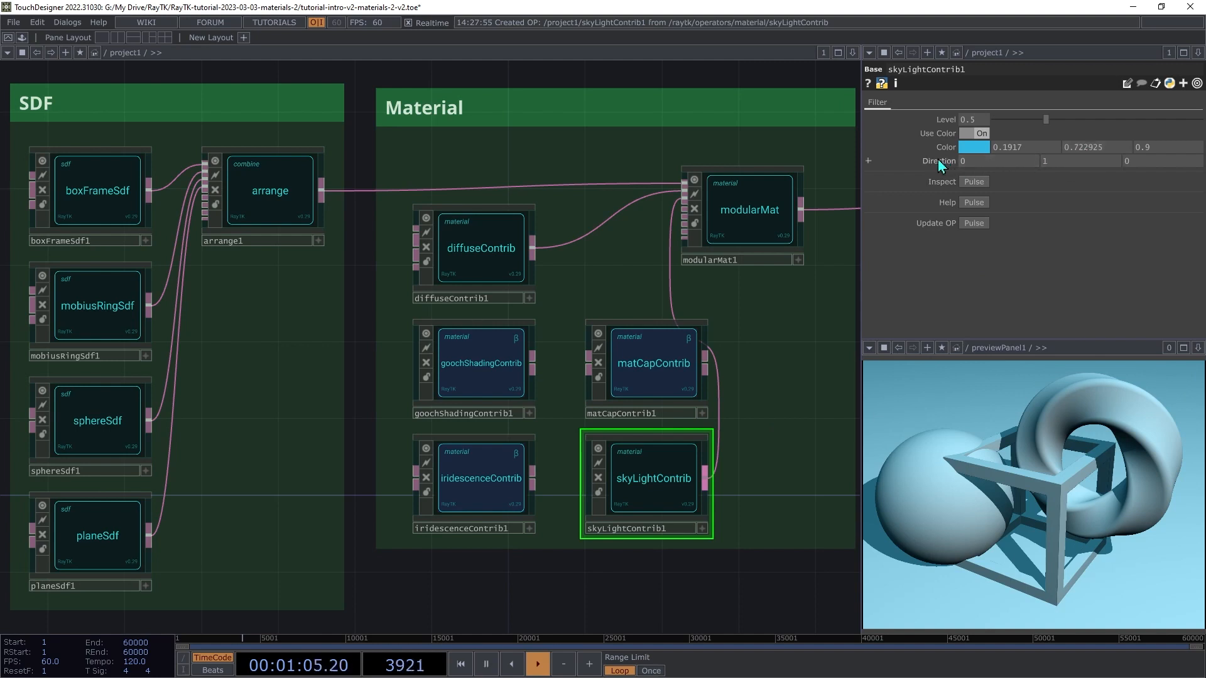
Step: Vary skyLightContrib's Direction X and return it to 0, then set Direction Z to -0.2
middle_drag(978, 165, 996, 141)
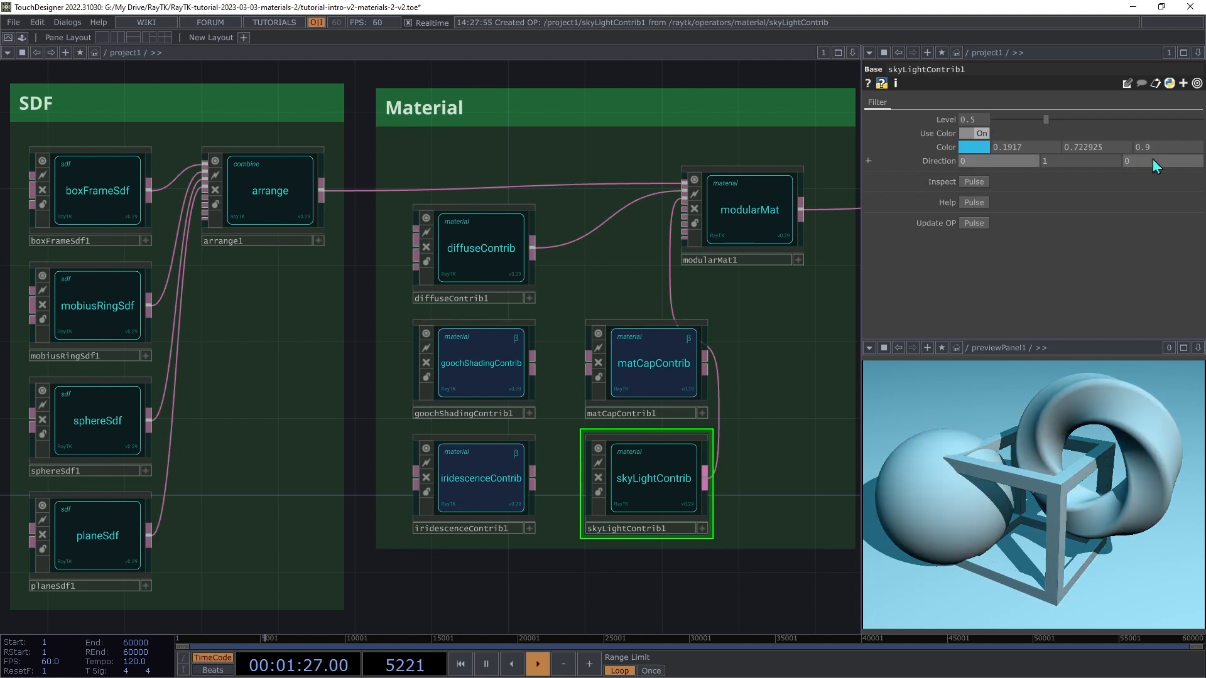
middle_drag(1152, 159, 1148, 137)
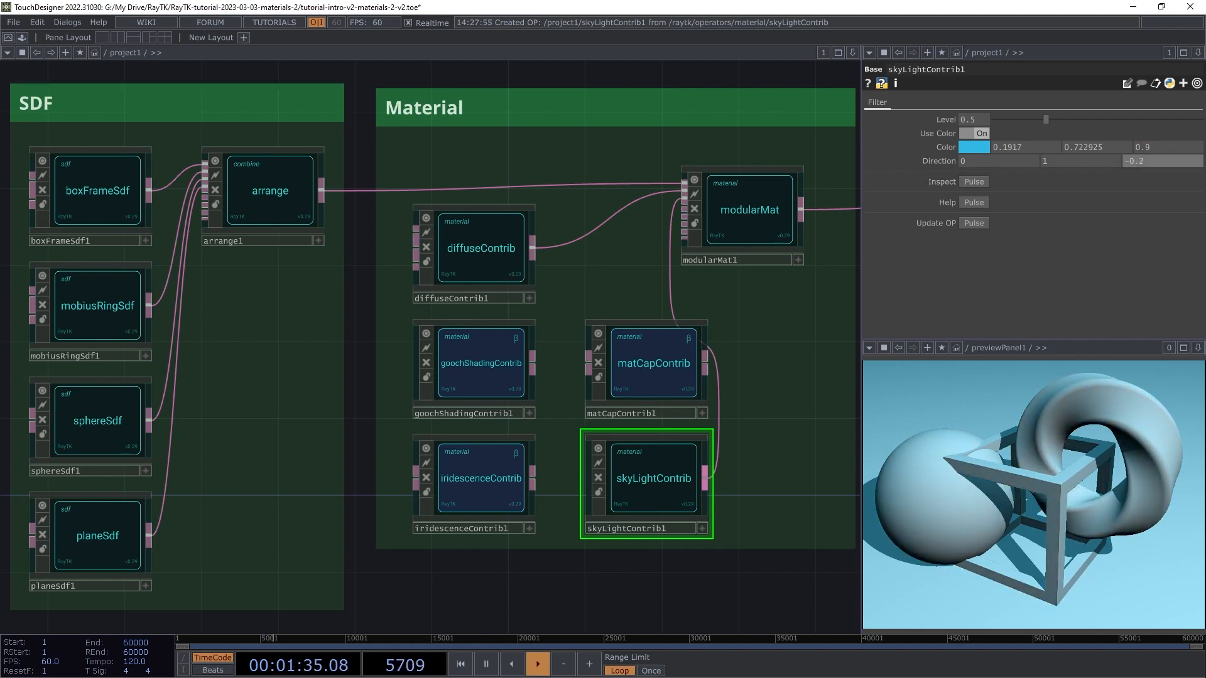
Step: Vary the pointLight's X position to compare it against the sky light, and return it to 6
drag(853, 597, 582, 627)
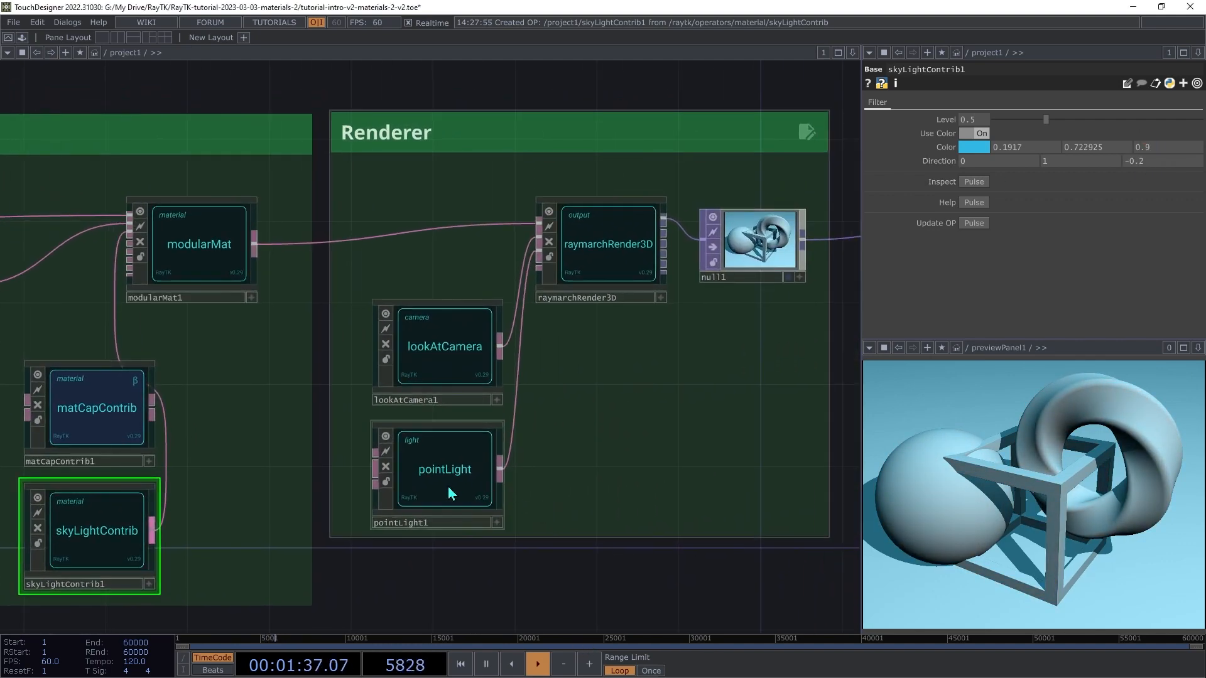
click(448, 487)
middle_drag(1005, 121, 1005, 102)
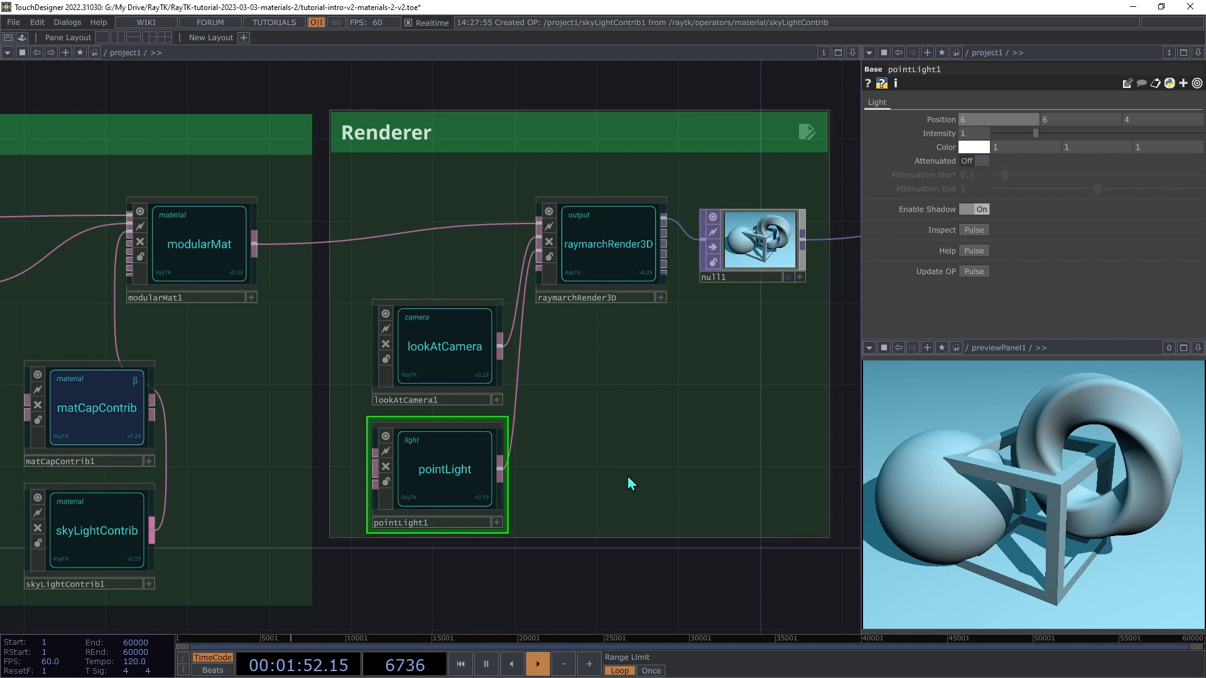
Step: Set skyLightContrib's Direction X to 3.1
click(102, 552)
middle_drag(972, 161, 990, 161)
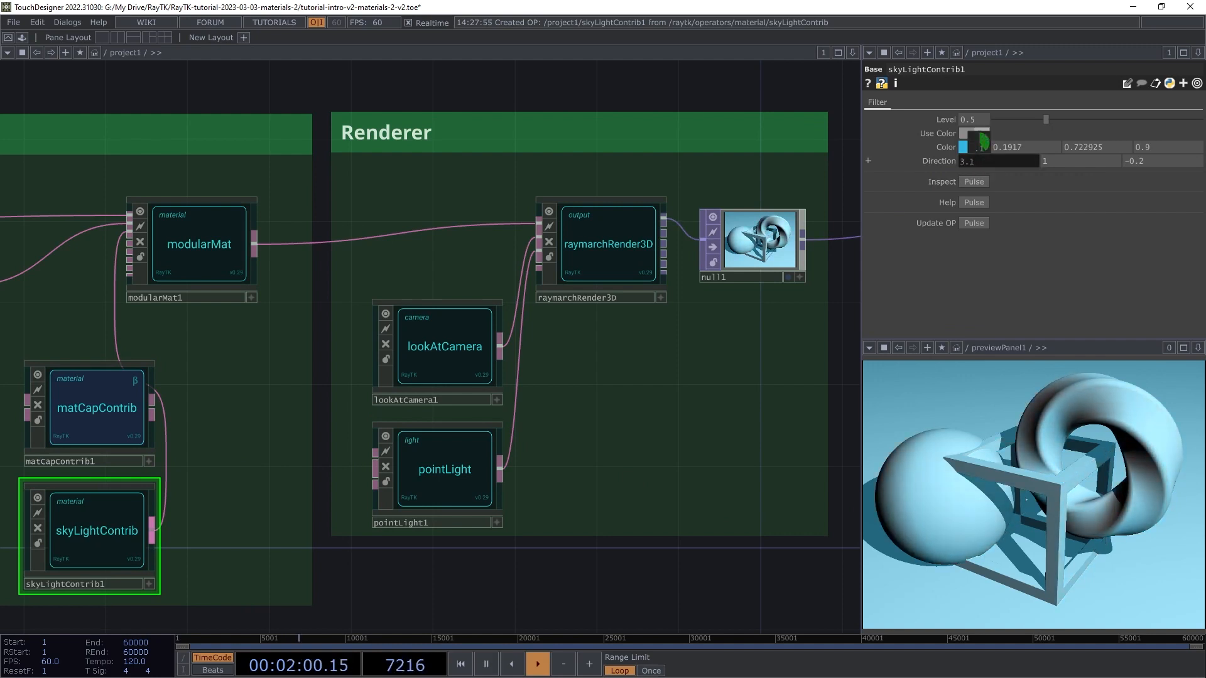
middle_drag(980, 164, 980, 166)
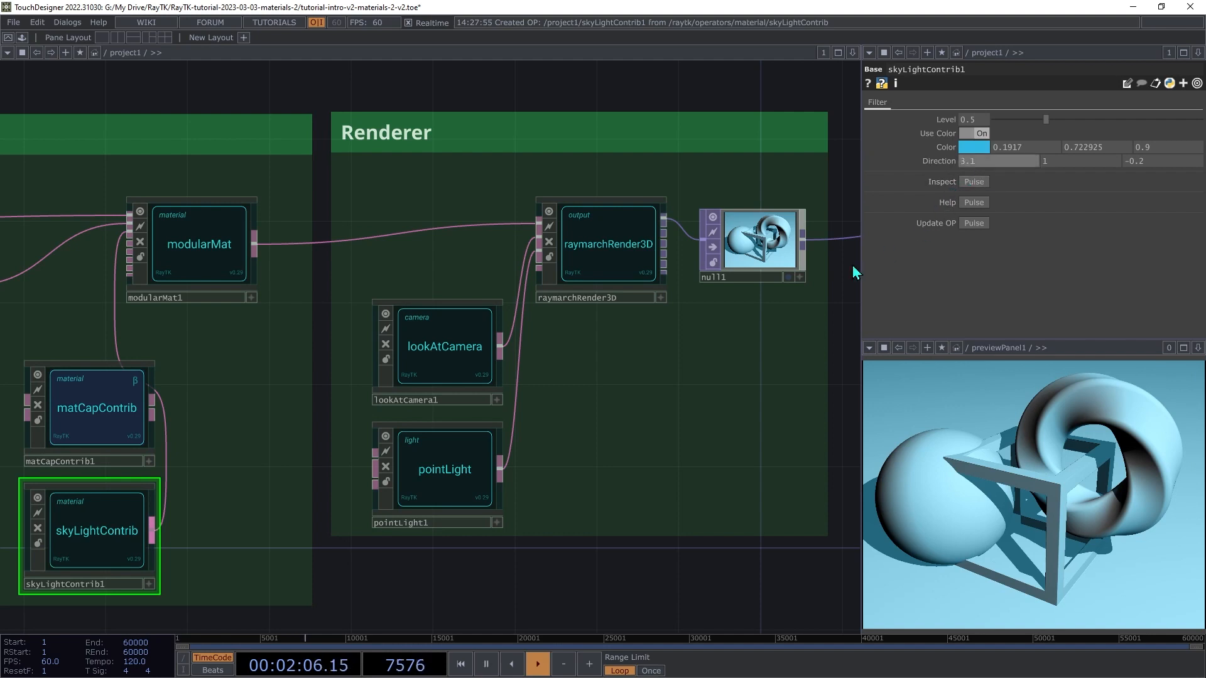
Step: Connect iridescenceContrib to modularMat's third input in place of skyLightContrib
drag(214, 402, 763, 356)
scroll(475, 385, down, 1)
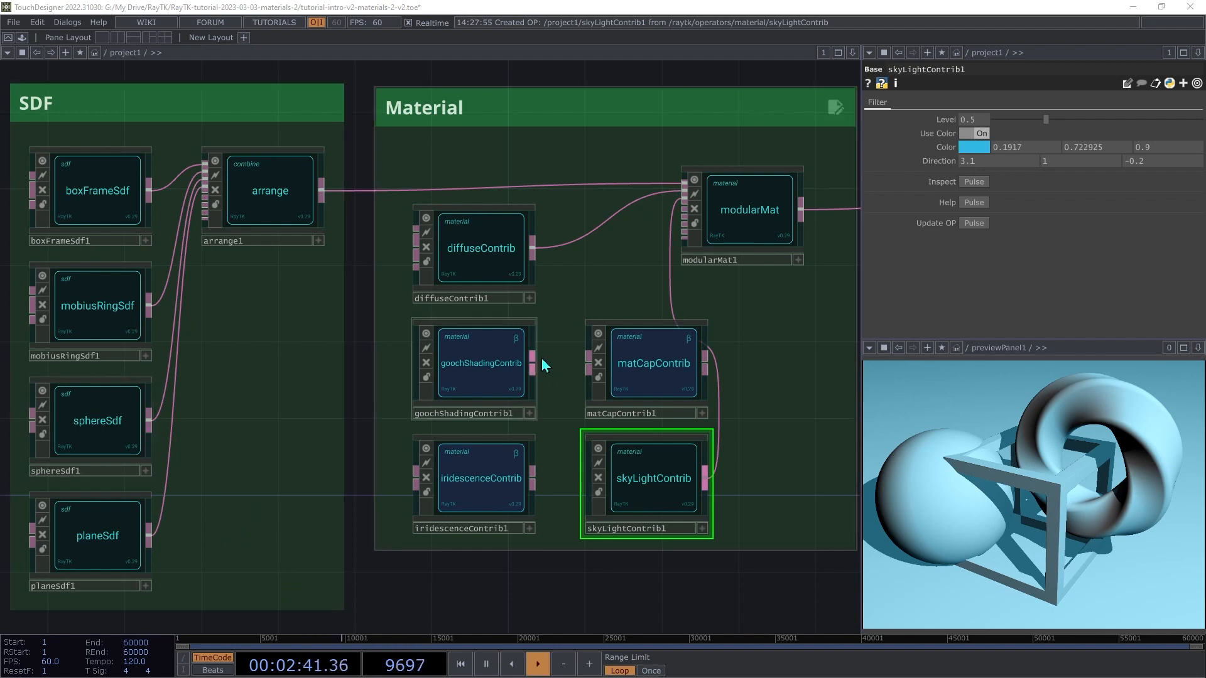
click(532, 478)
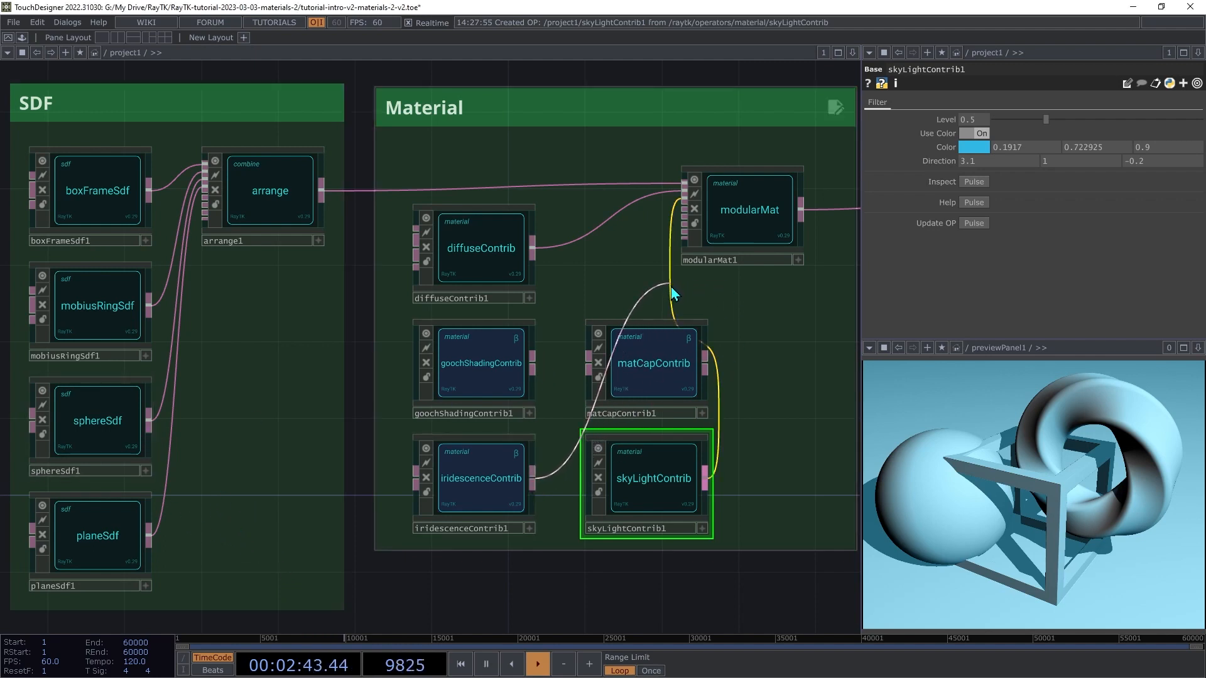
click(672, 290)
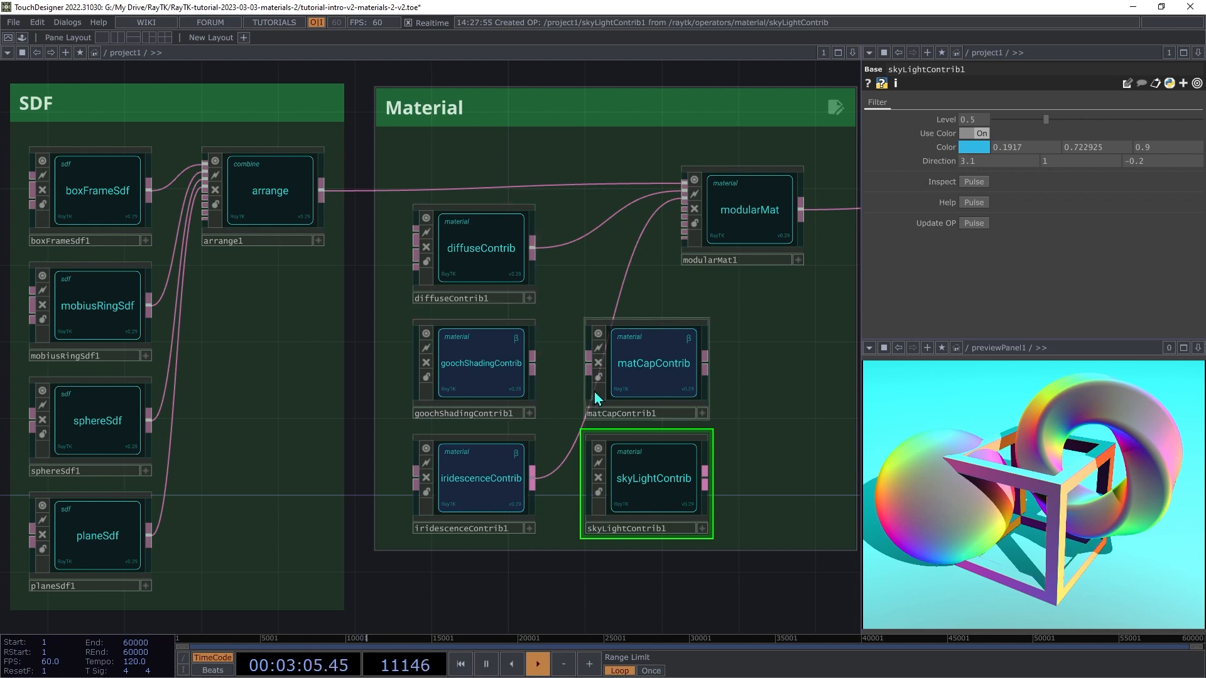
Step: Disconnect both iridescenceContrib and diffuseContrib from modularMat
right_click(642, 227)
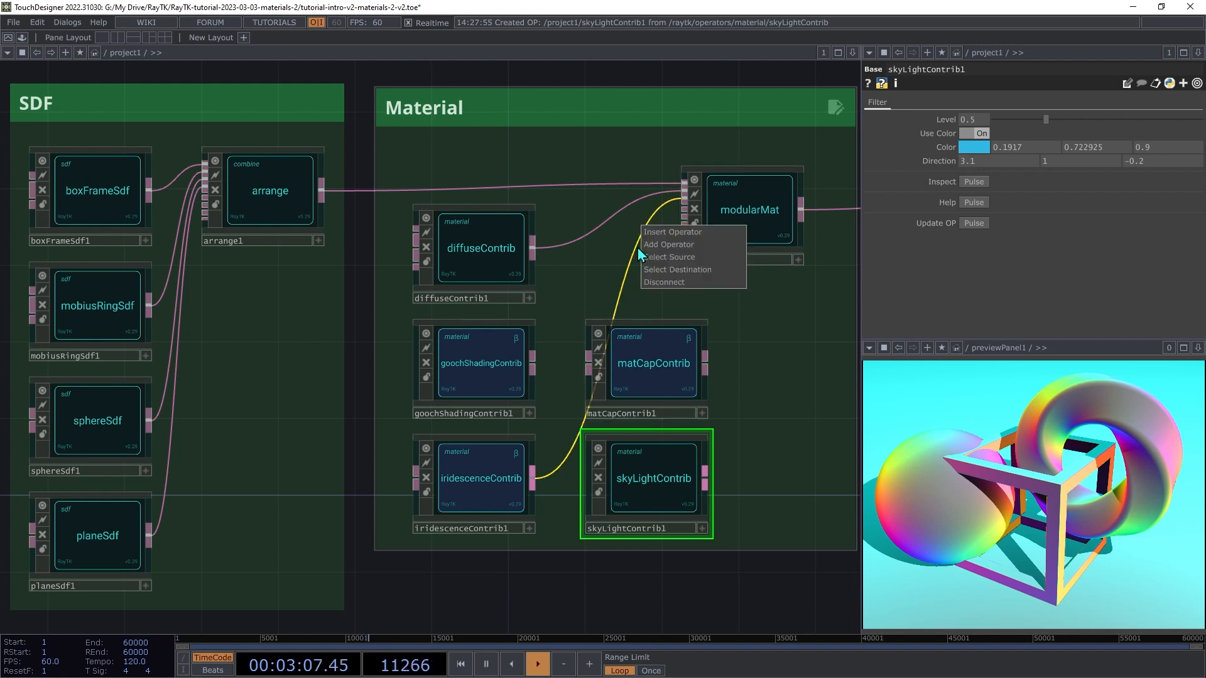
click(654, 283)
right_click(584, 234)
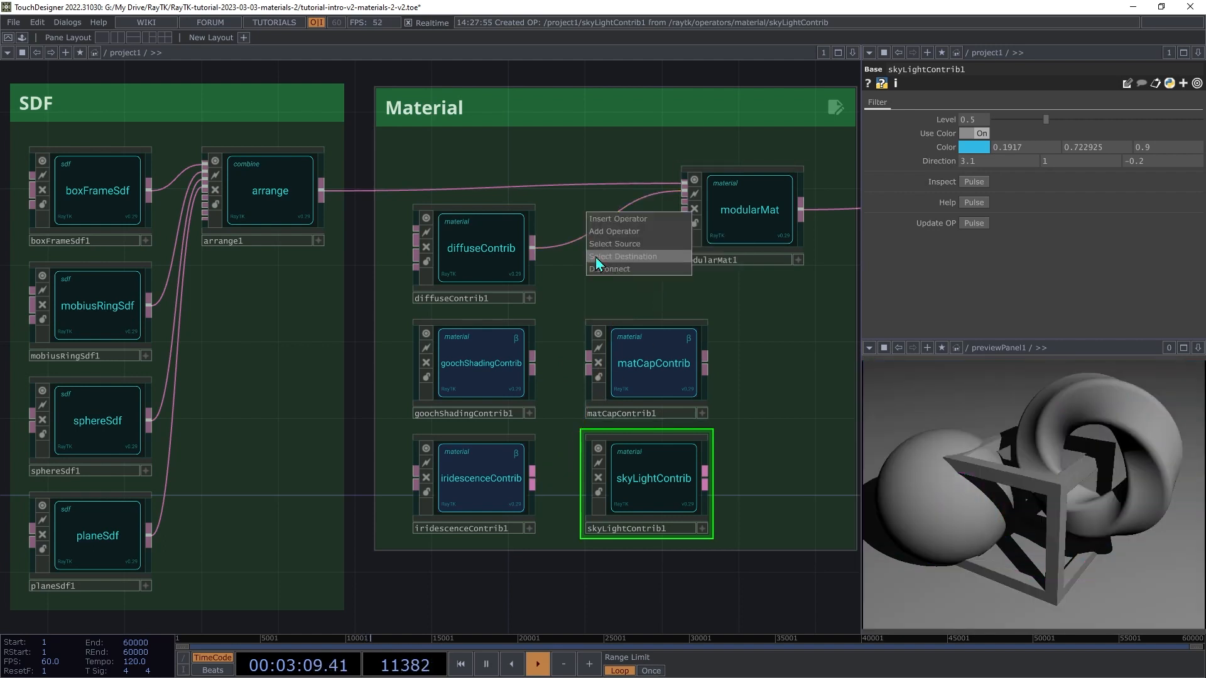
click(601, 269)
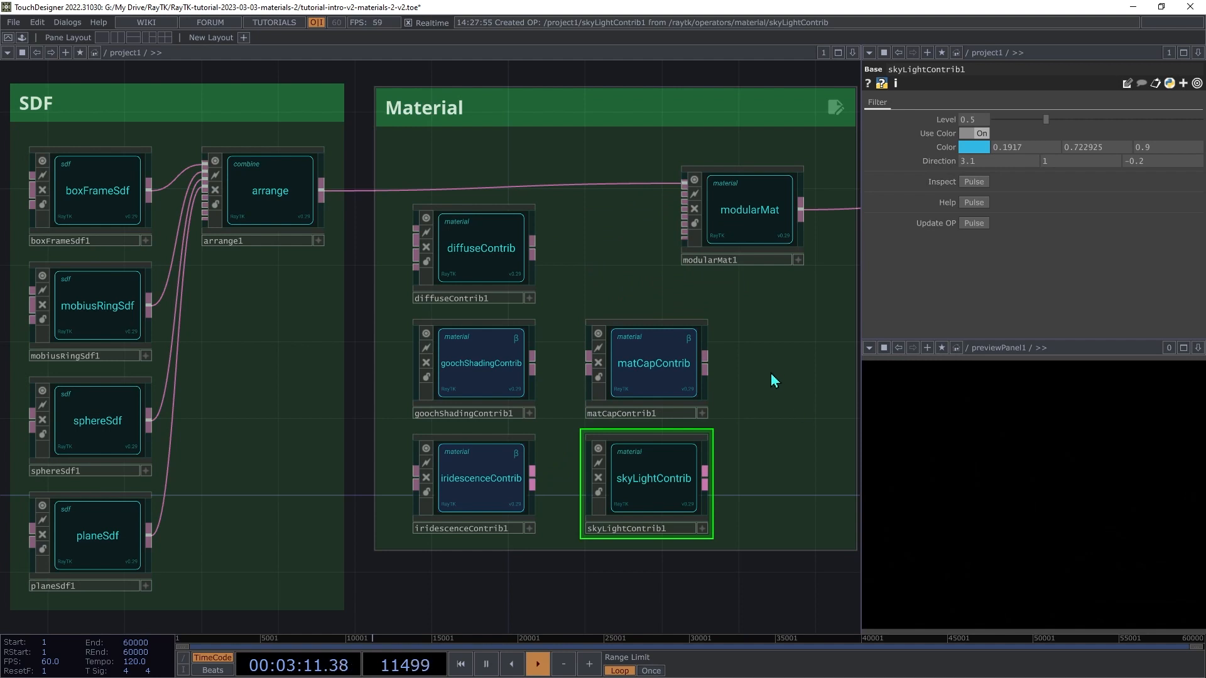
Step: Add a RayTK compositeFields operator and place it beside matCapContrib in the Material group
key(alt+r)
text(compo)
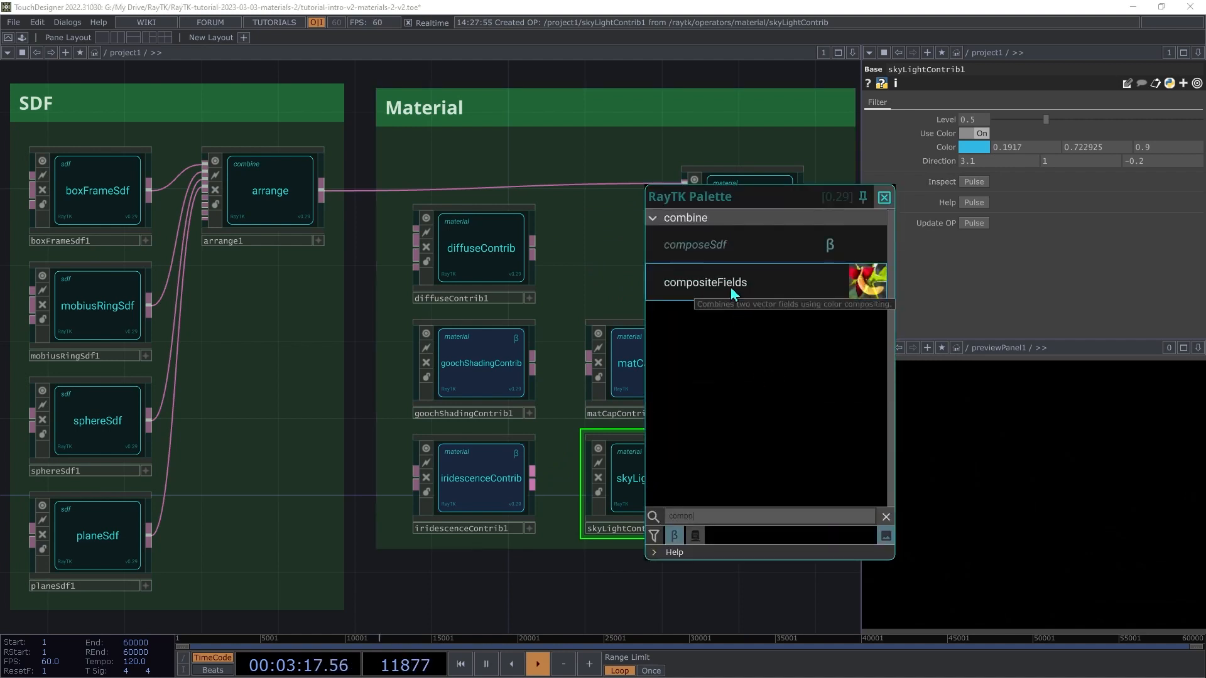
click(730, 286)
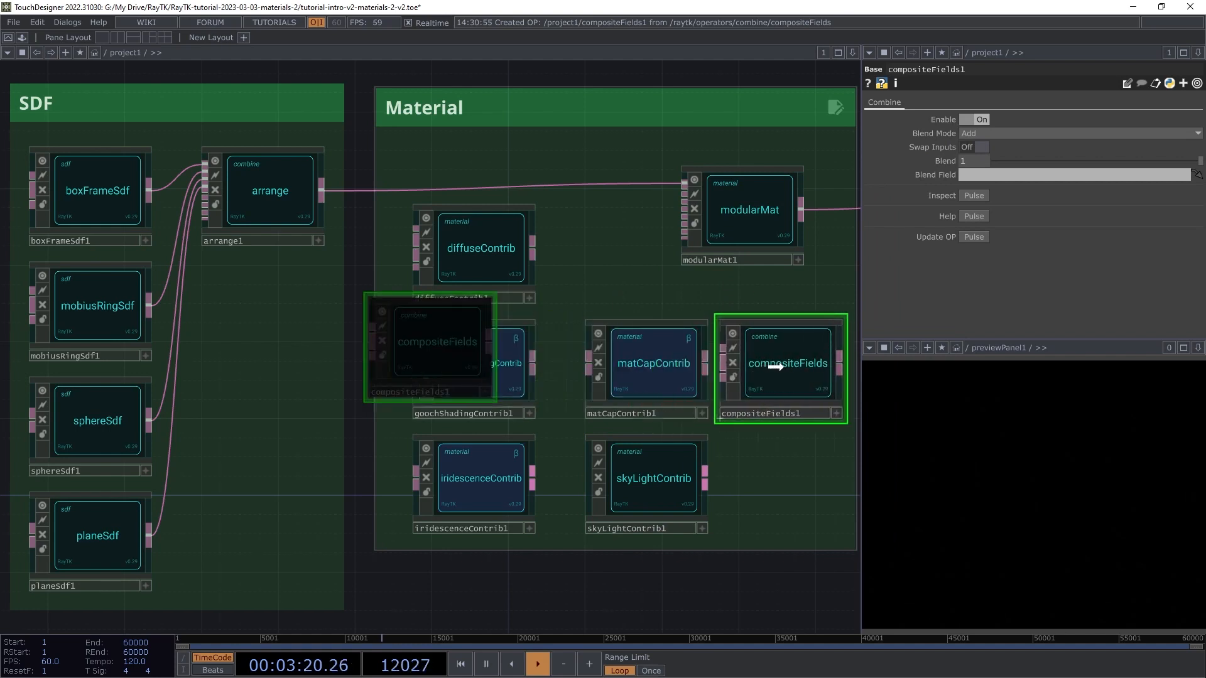
click(779, 358)
Step: Feed diffuseContrib and iridescenceContrib into compositeFields' first and second inputs, and connect its output to modularMat below the SDF input
click(721, 351)
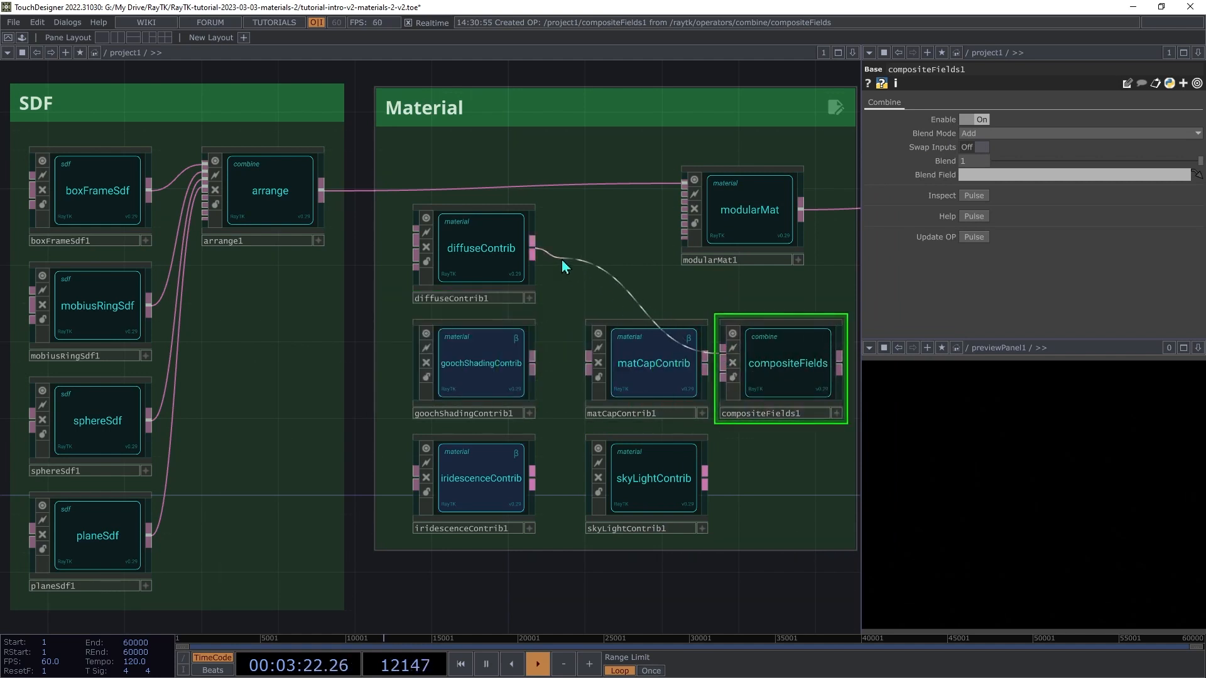
click(533, 248)
click(532, 479)
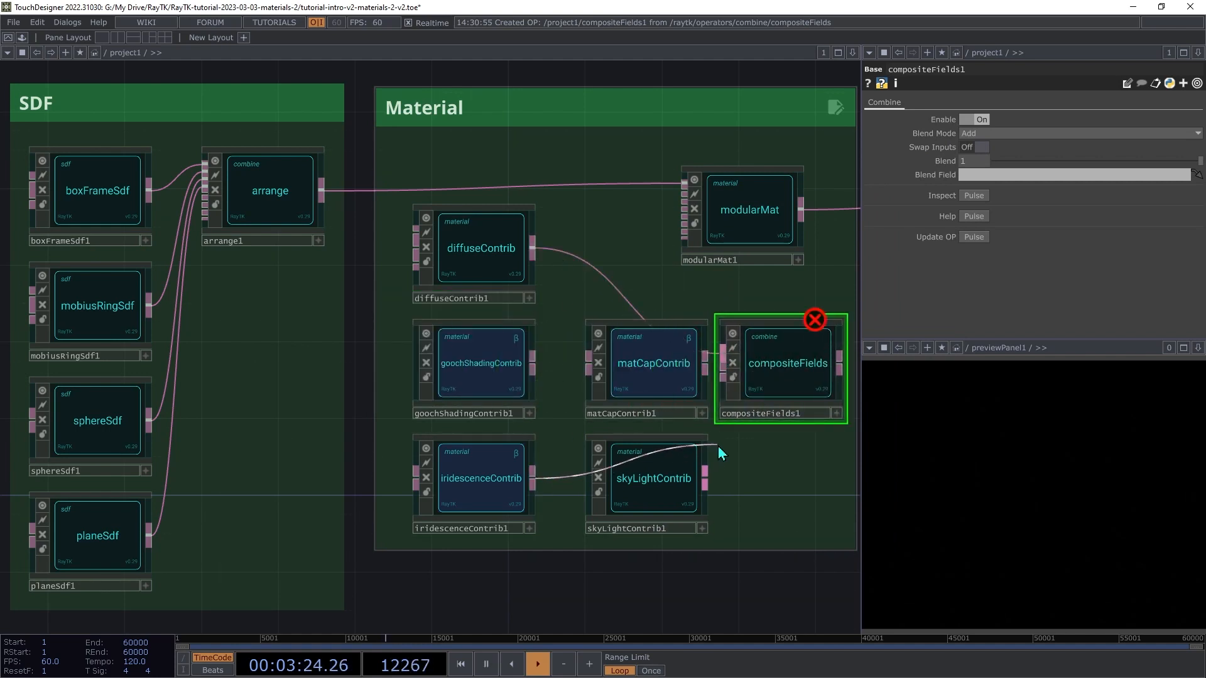
click(724, 371)
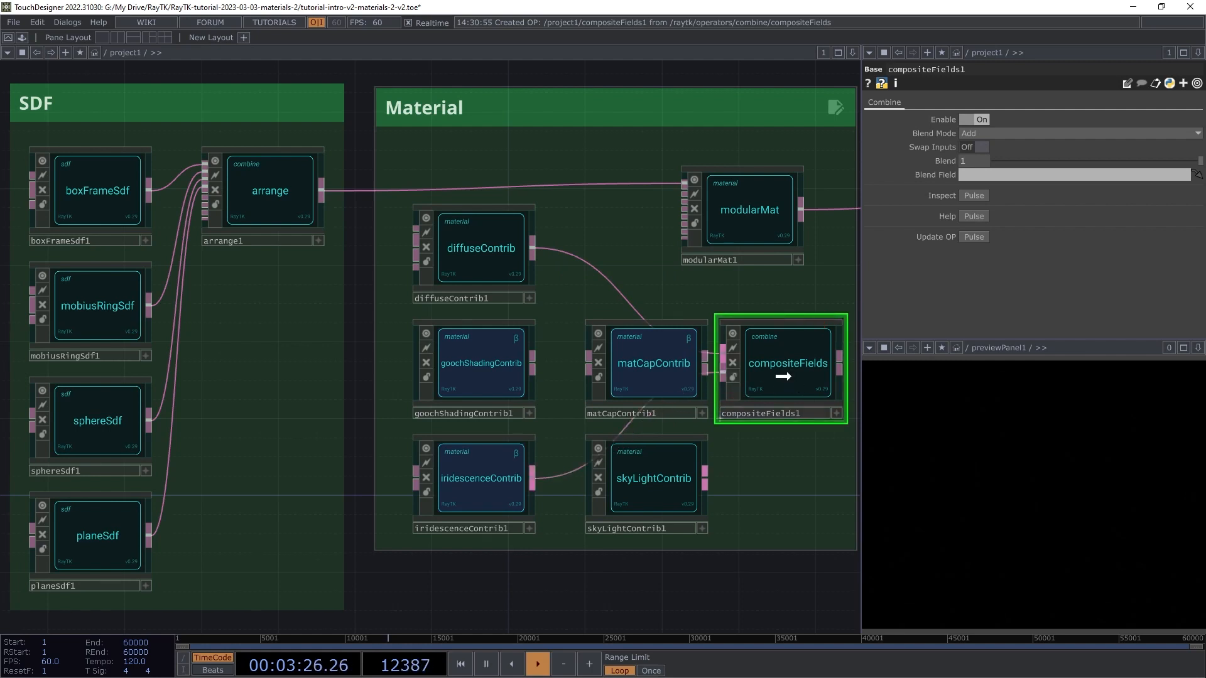
click(840, 362)
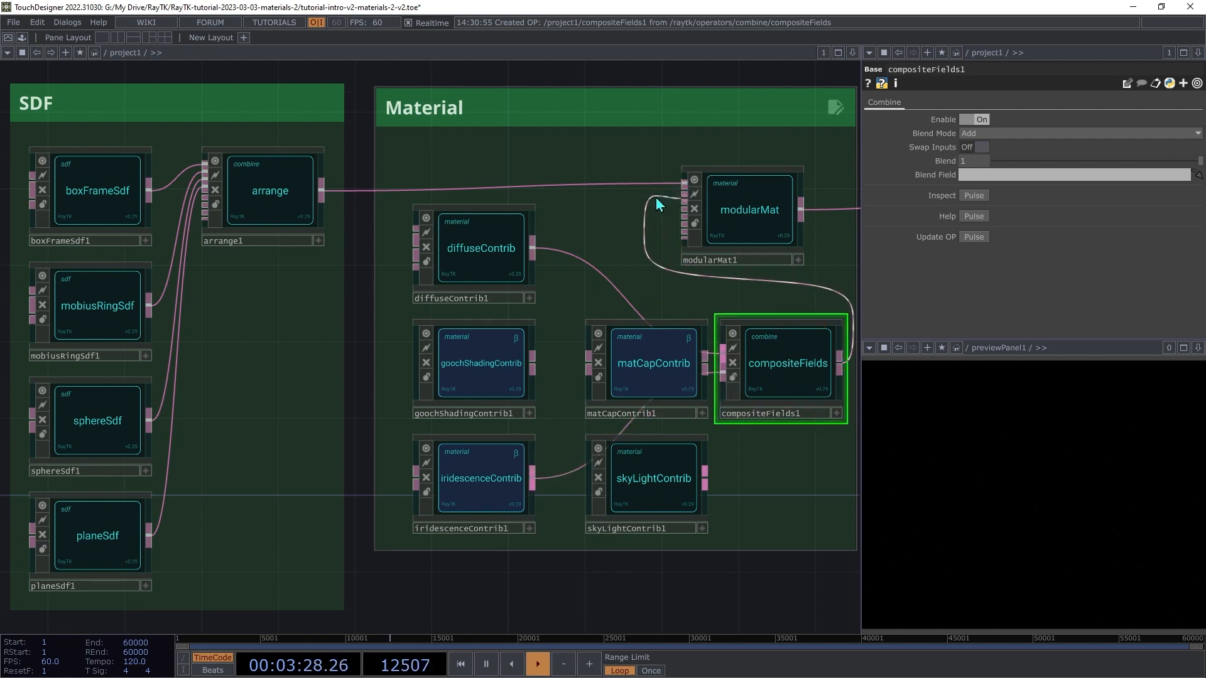
click(657, 192)
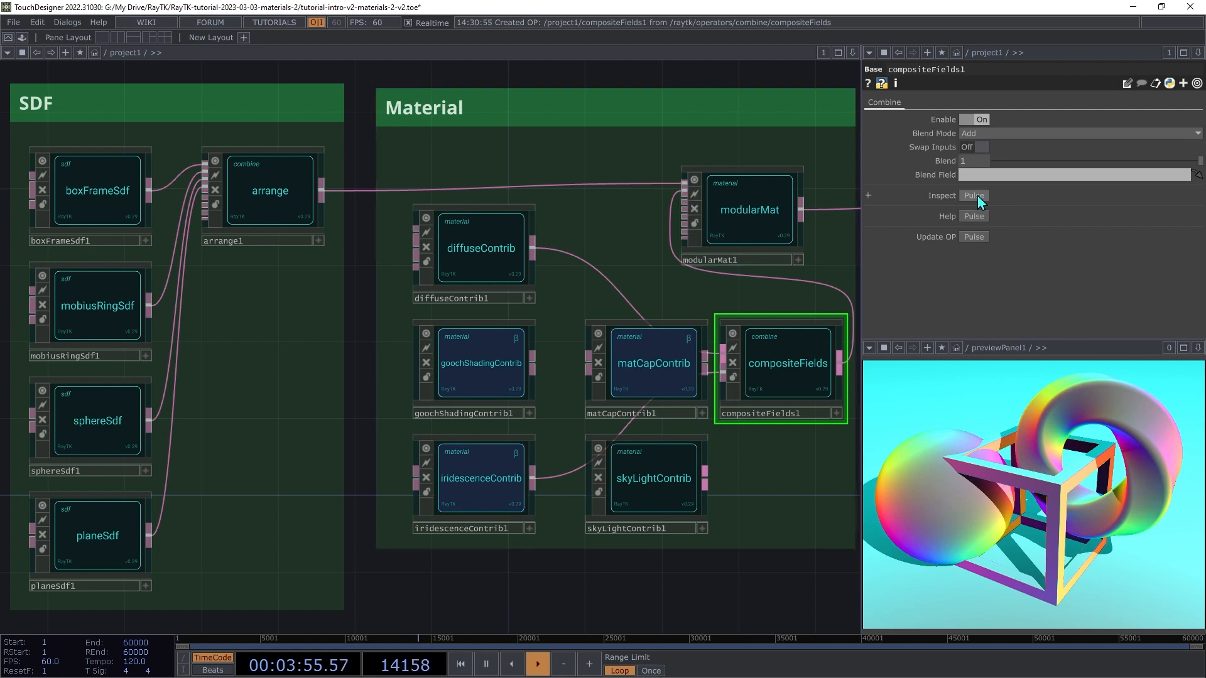
Step: Try the Hard Light and Negation blend modes on compositeFields
click(1004, 134)
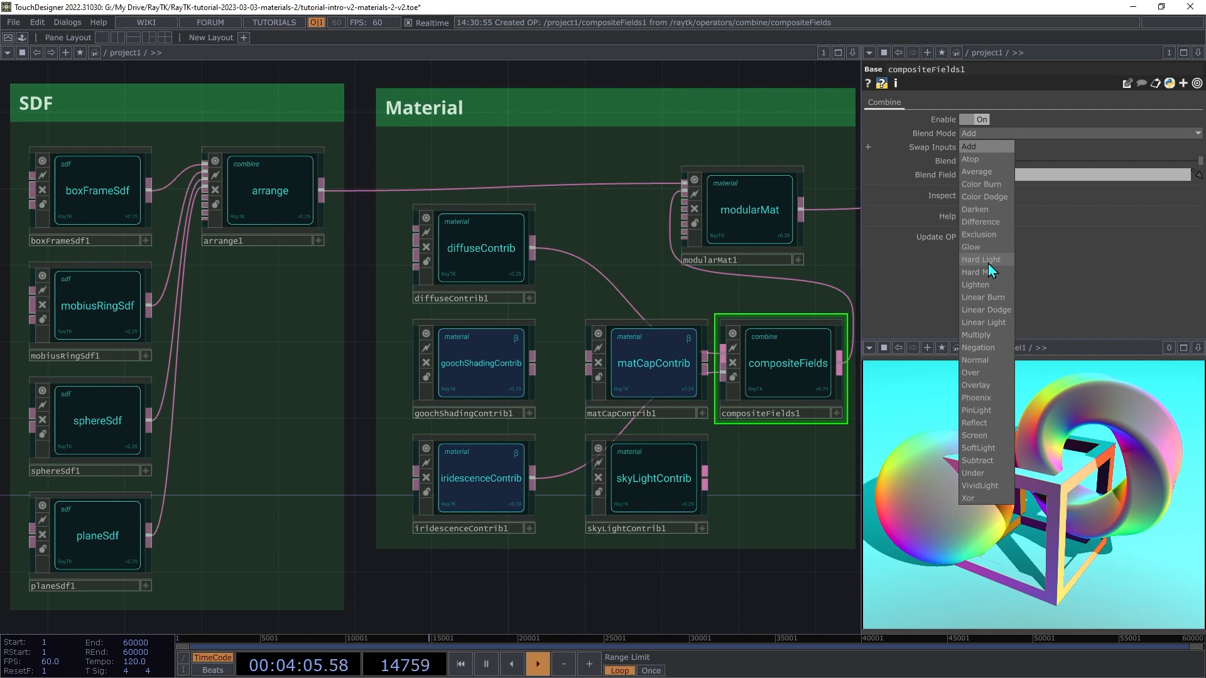
click(988, 261)
click(988, 137)
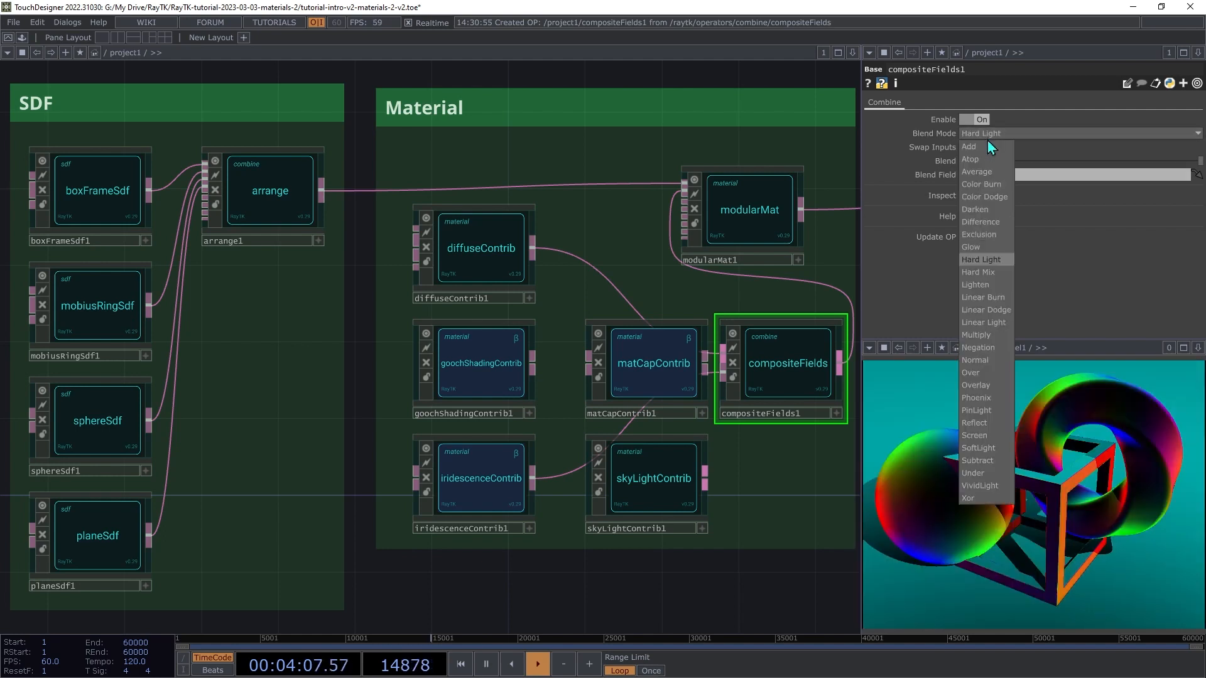
click(997, 347)
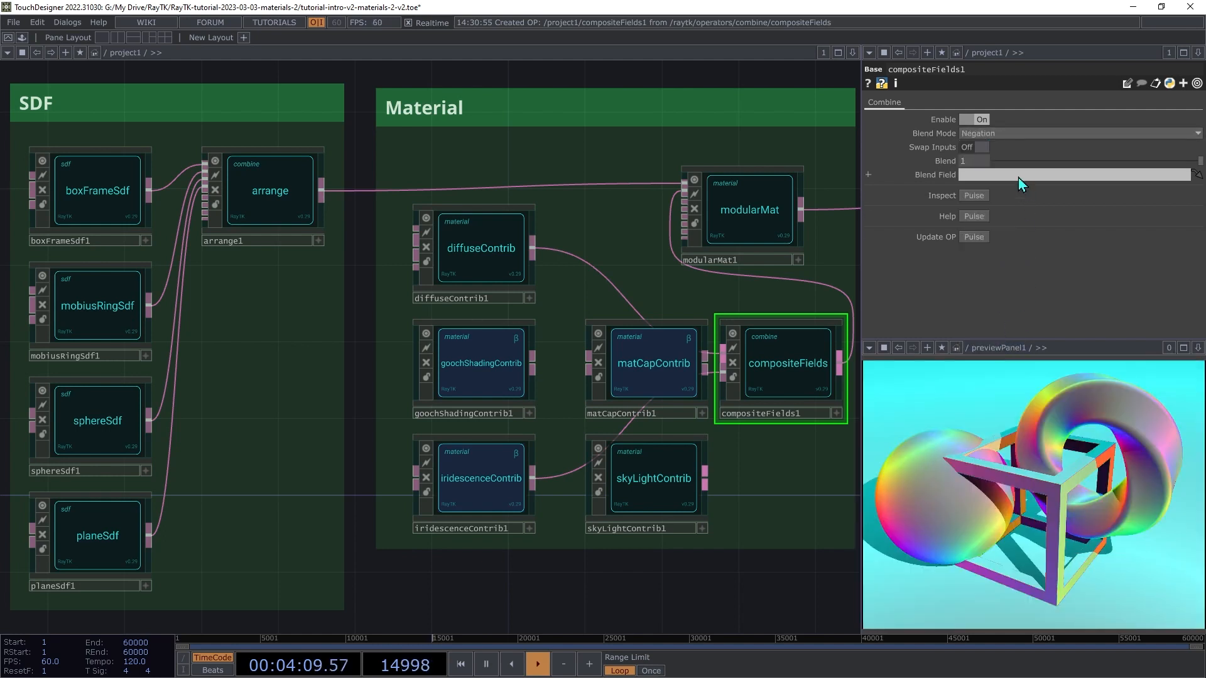
Step: Set compositeFields' Blend Mode to PinLight
click(986, 134)
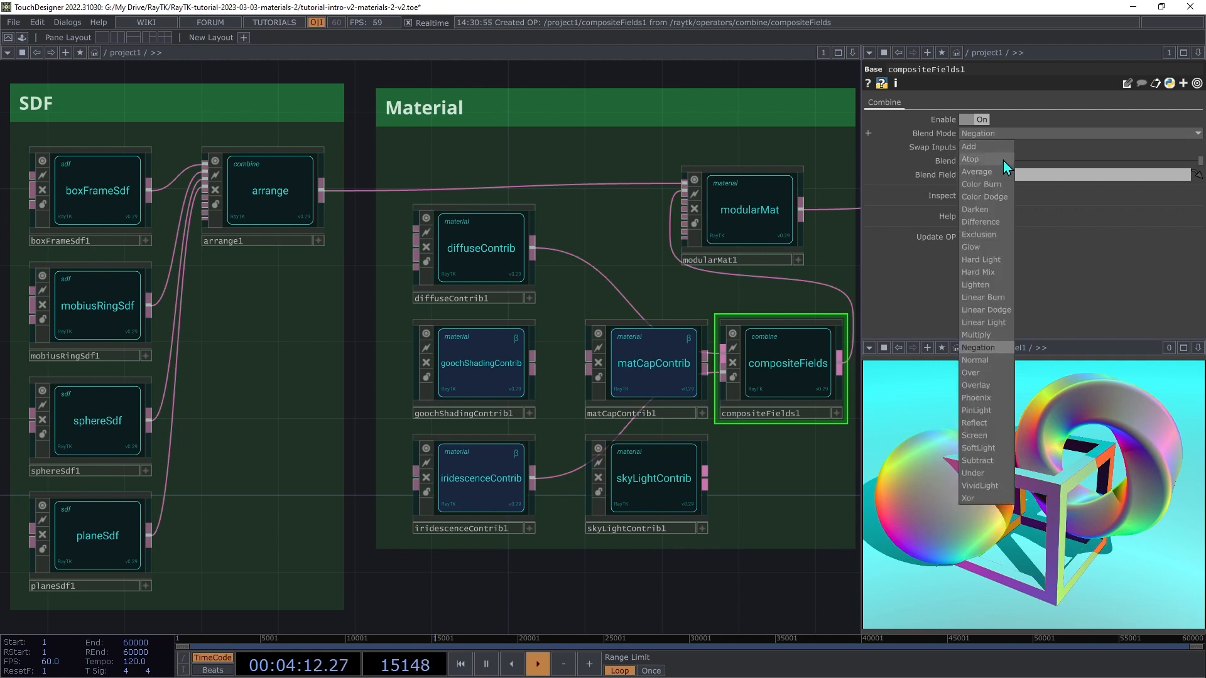
click(995, 409)
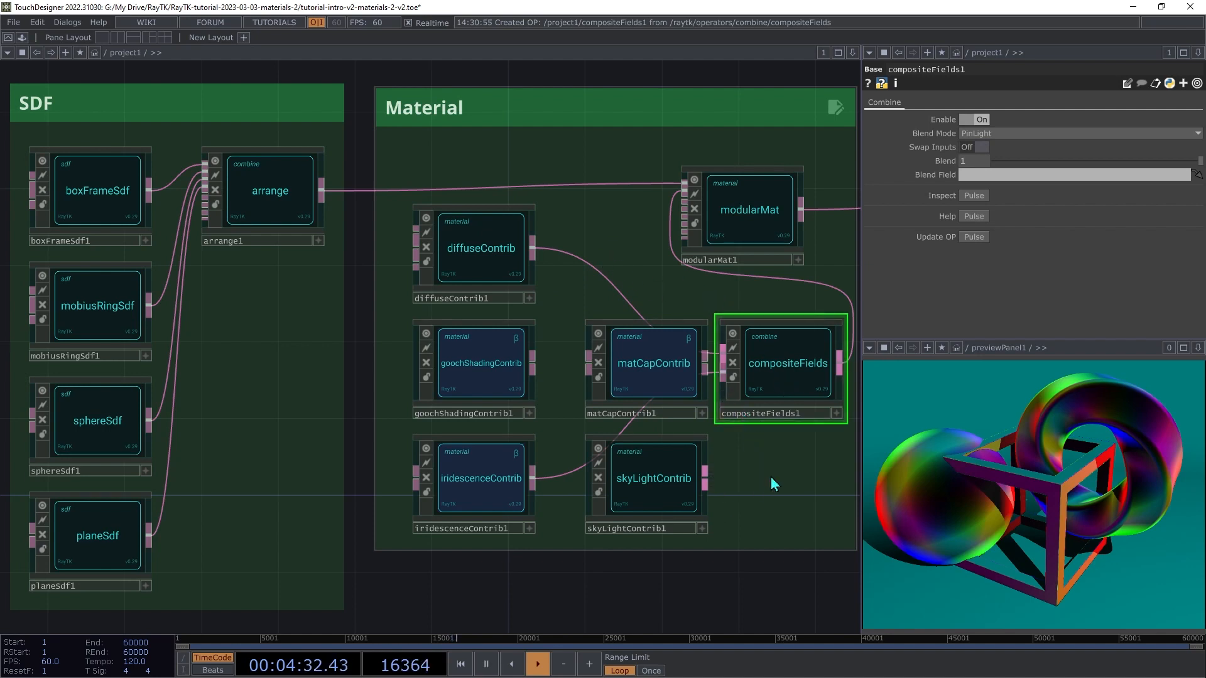
scroll(820, 500, down, 5)
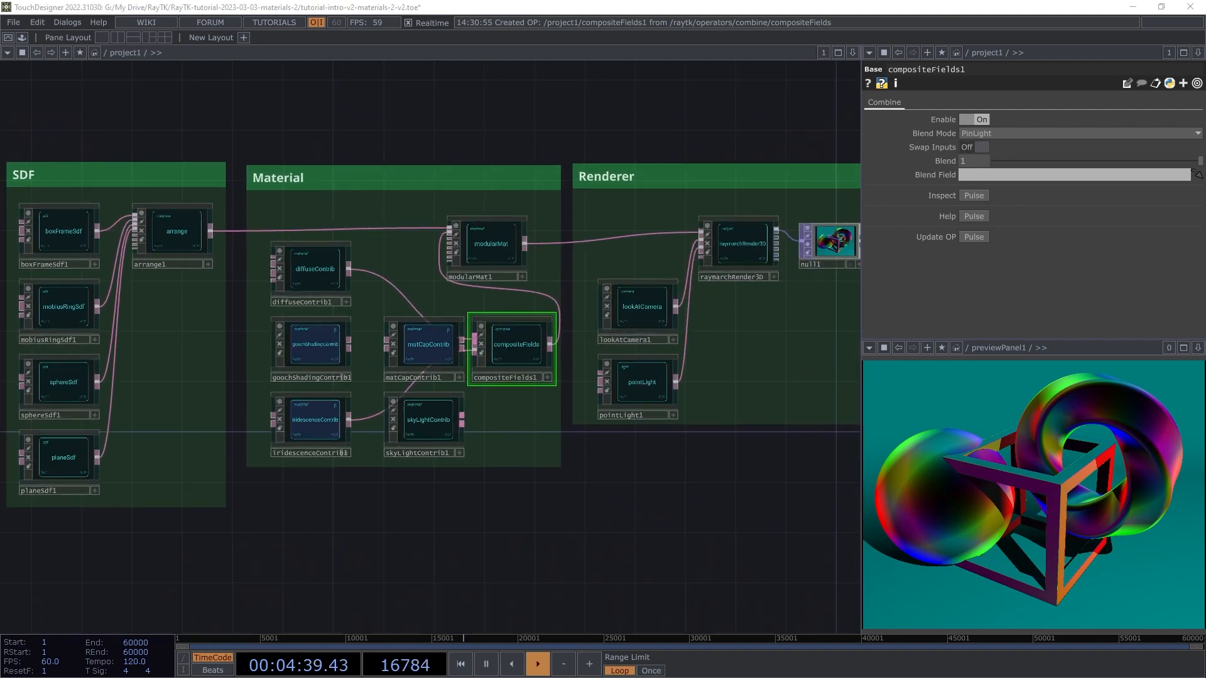
scroll(164, 319, down, 1)
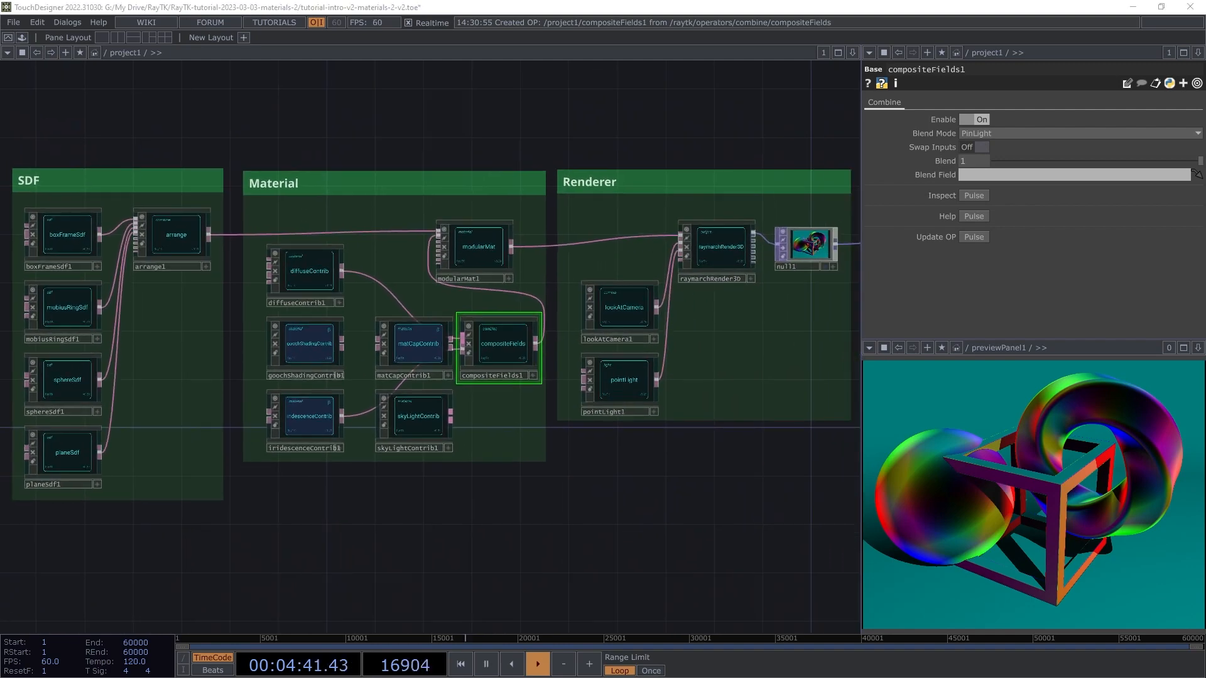